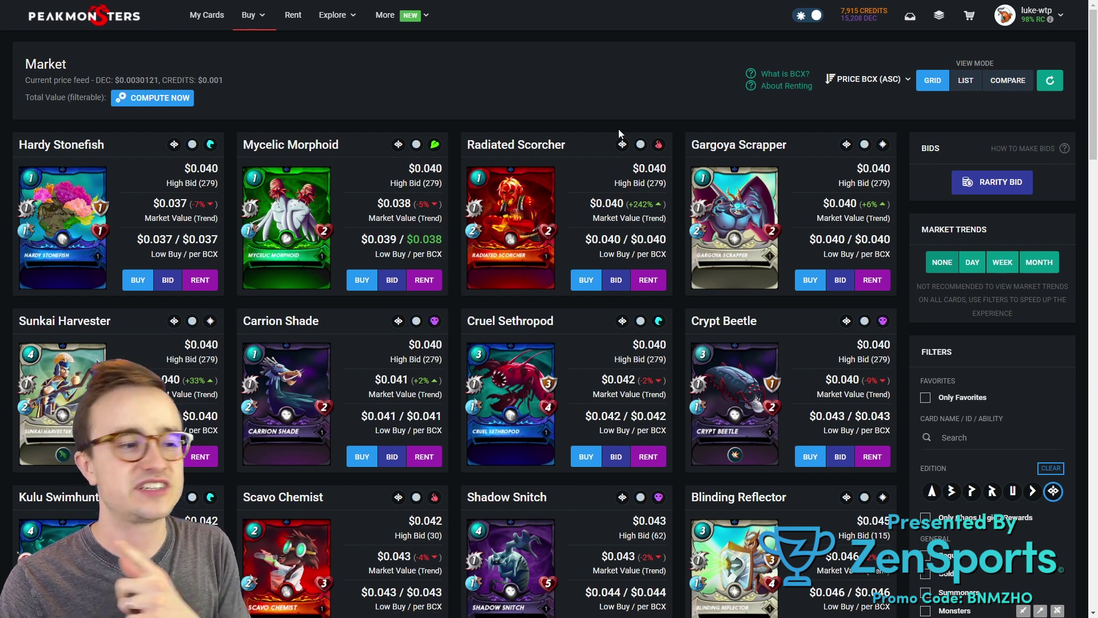
- Leave full screen, switch to the ZenSports website and review its betting app features
{"action": "key", "text": "F11"}
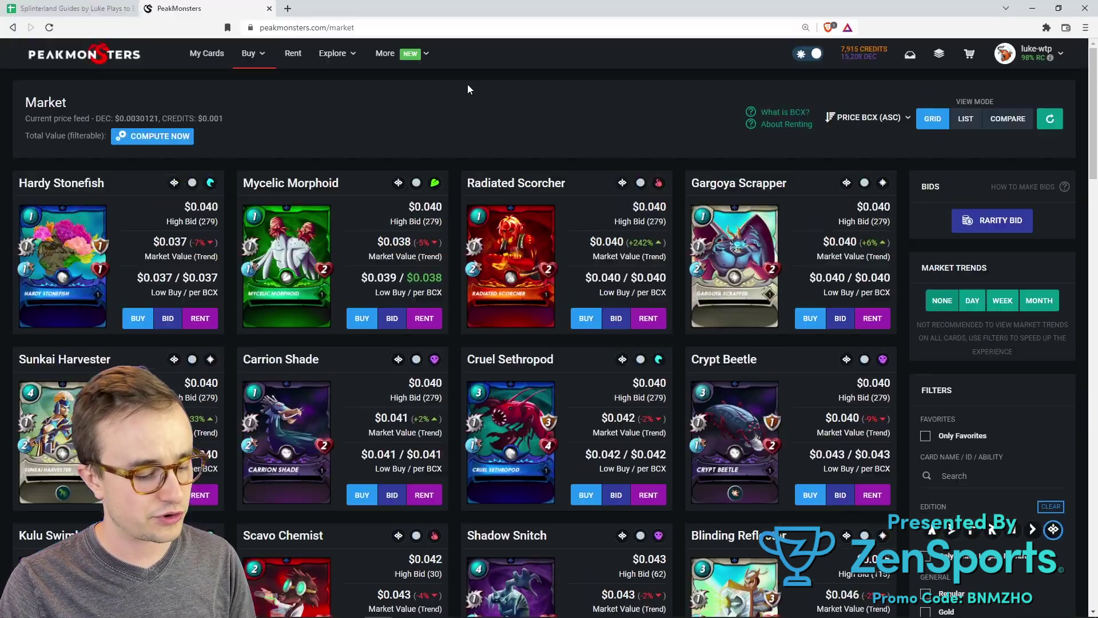
{"action": "key", "text": "ctrl+Tab"}
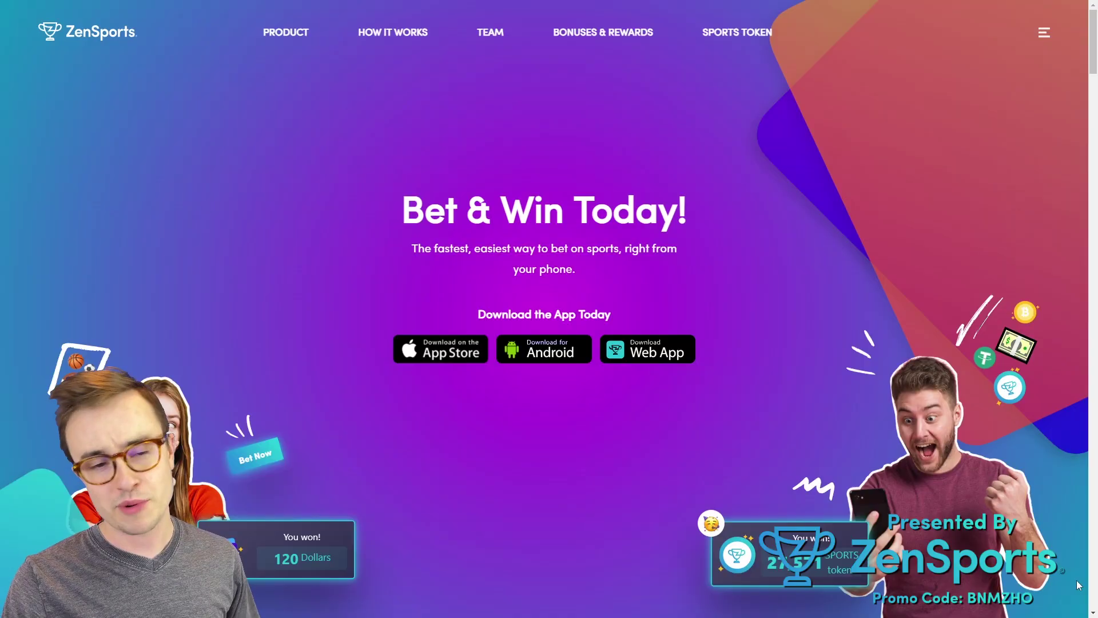
{"action": "scroll", "coordinate": [215, 260], "scroll_direction": "down", "scroll_amount": 2}
{"action": "scroll", "coordinate": [215, 261], "scroll_direction": "up", "scroll_amount": 2}
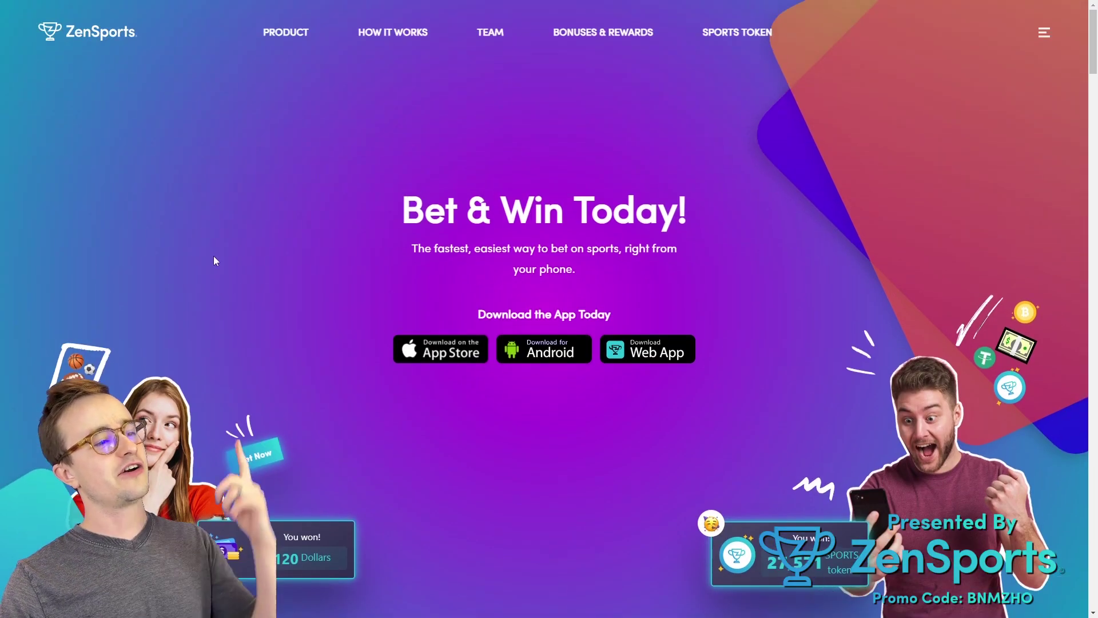
{"action": "scroll", "coordinate": [312, 176], "scroll_direction": "down", "scroll_amount": 5}
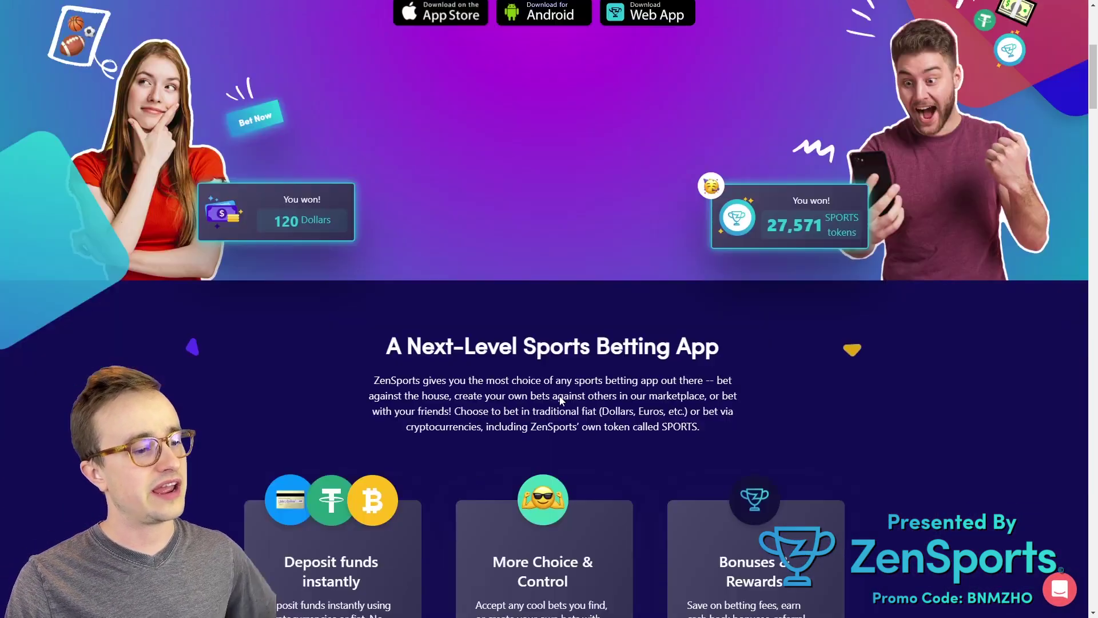
{"action": "scroll", "coordinate": [561, 401], "scroll_direction": "down", "scroll_amount": 5}
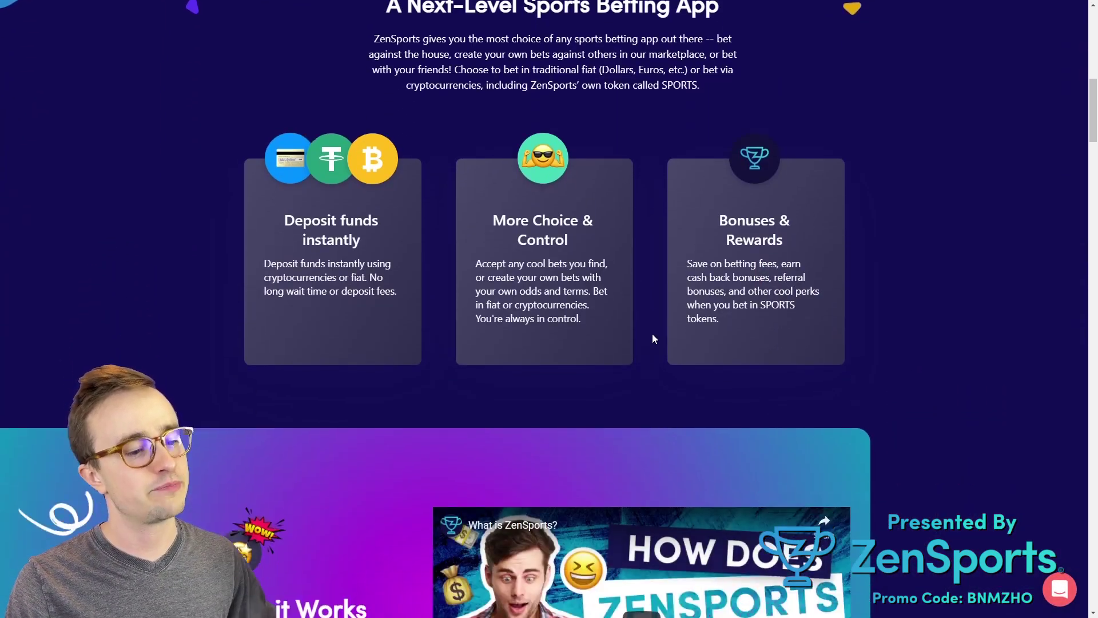
{"action": "scroll", "coordinate": [653, 338], "scroll_direction": "down", "scroll_amount": 1}
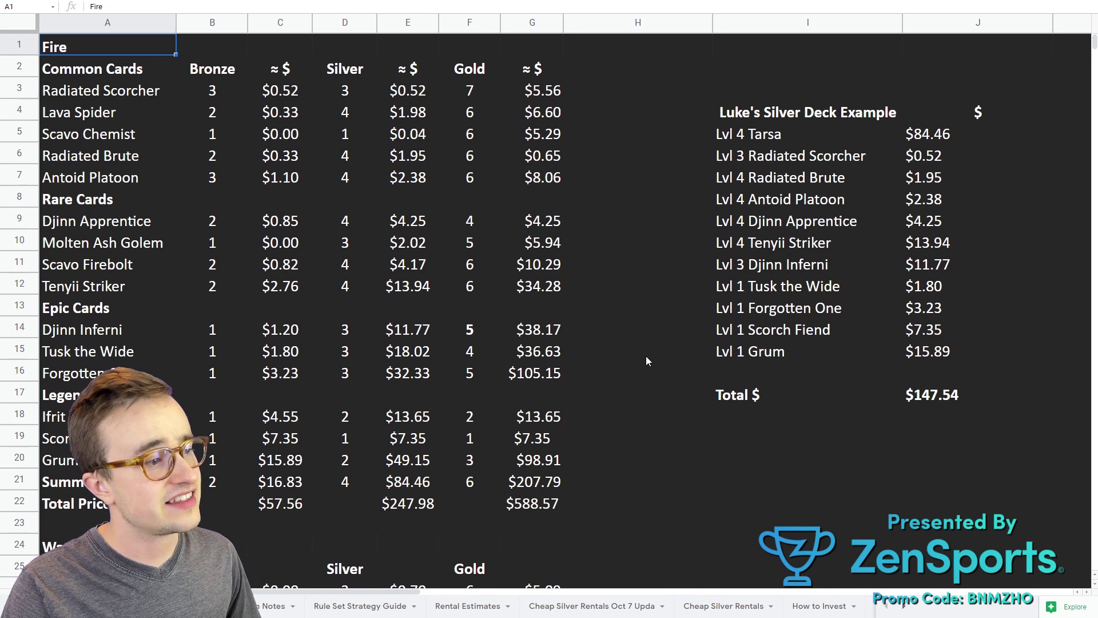
- Highlight the Bronze, Silver and Gold level columns and the Bronze price column of the card spreadsheet
{"action": "left_click", "coordinate": [216, 24]}
{"action": "left_click", "coordinate": [354, 24]}
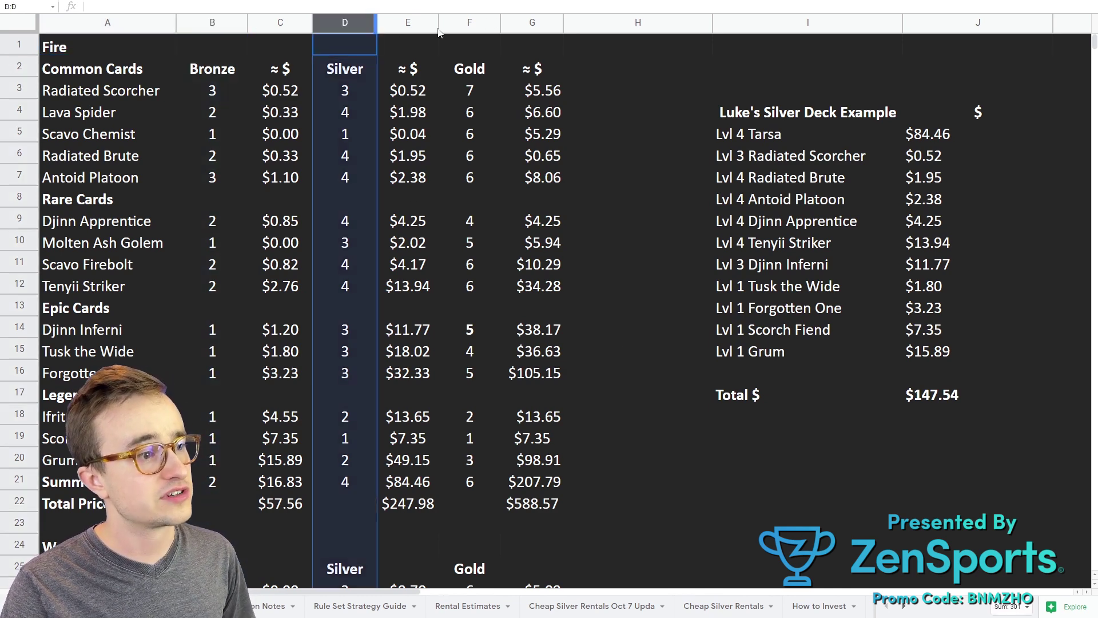
{"action": "left_click", "coordinate": [461, 24]}
{"action": "left_click", "coordinate": [286, 27]}
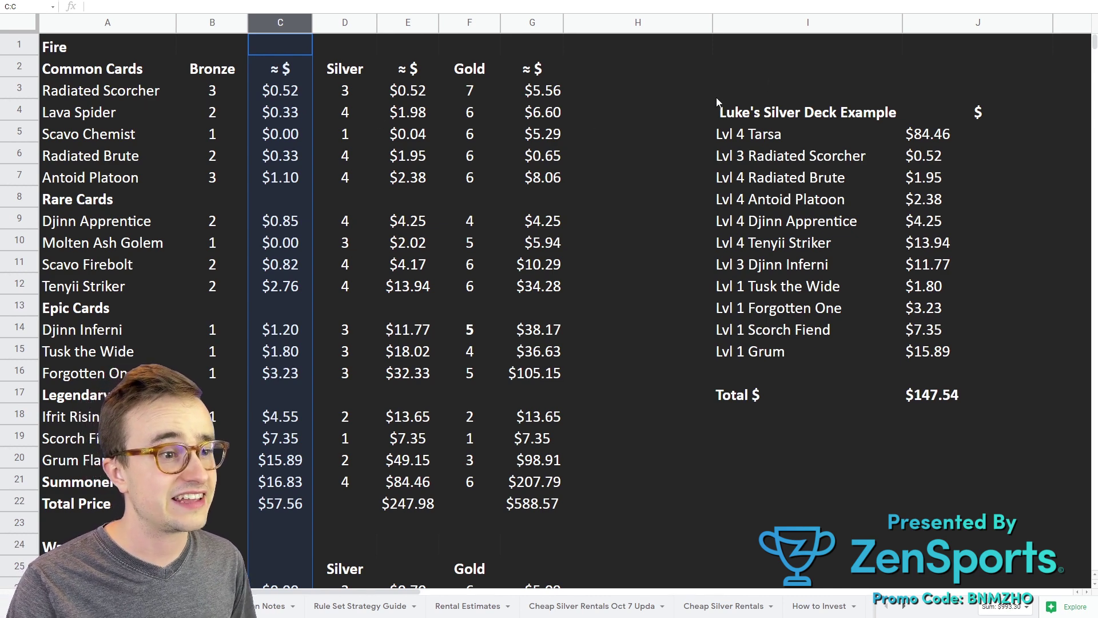
- Highlight the Fire section's silver deck example with its total, and the Level Limits notes beside it
{"action": "left_click_drag", "start_coordinate": [682, 93], "coordinate": [948, 403]}
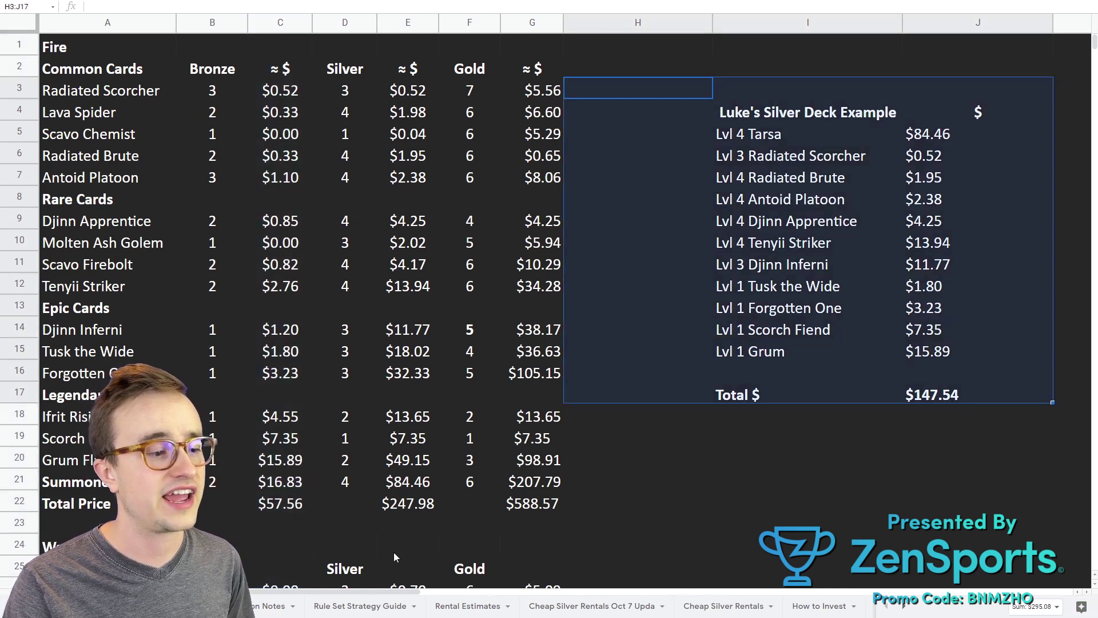
{"action": "scroll", "coordinate": [557, 513], "scroll_direction": "right", "scroll_amount": 8}
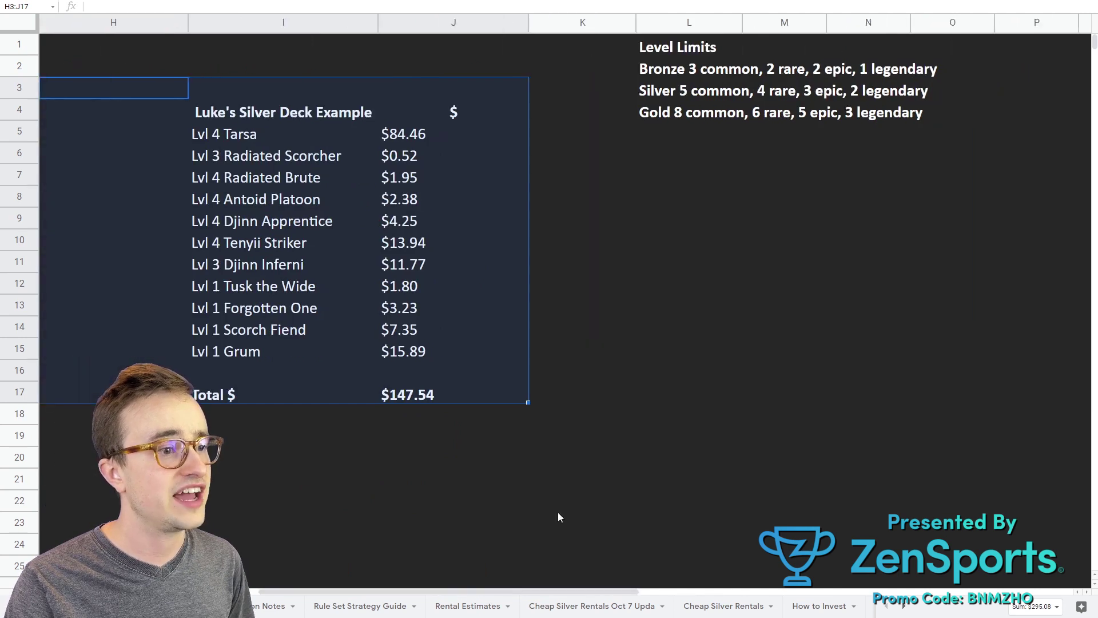
{"action": "left_click_drag", "start_coordinate": [664, 49], "coordinate": [664, 116]}
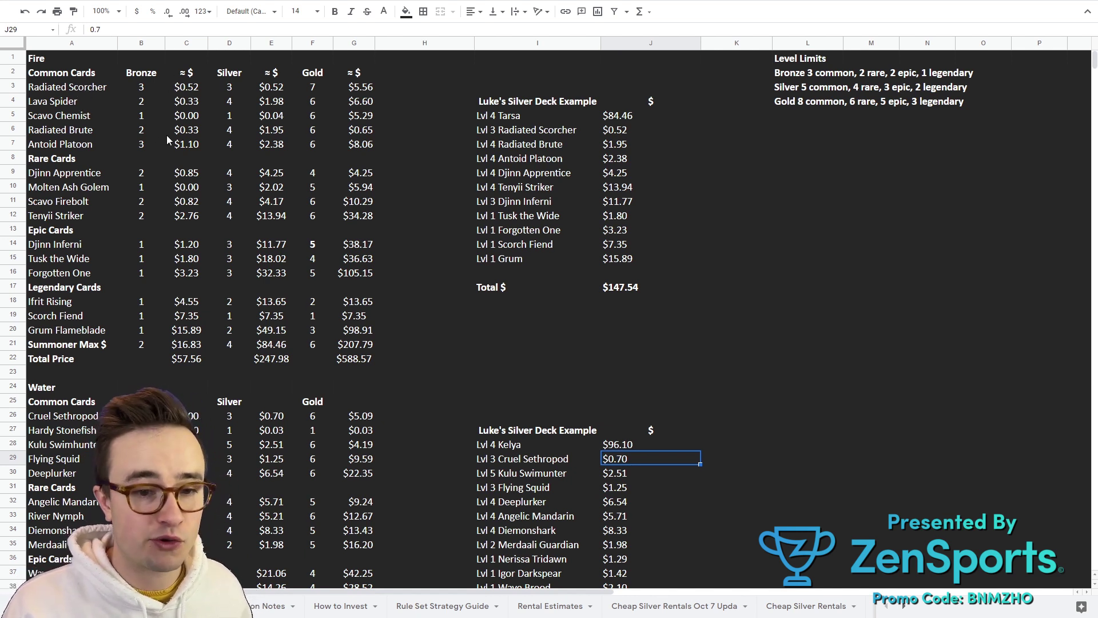
- Highlight the recommended Bronze, Silver and Gold levels for the Fire cards, one league at a time
{"action": "left_click_drag", "start_coordinate": [144, 76], "coordinate": [139, 348]}
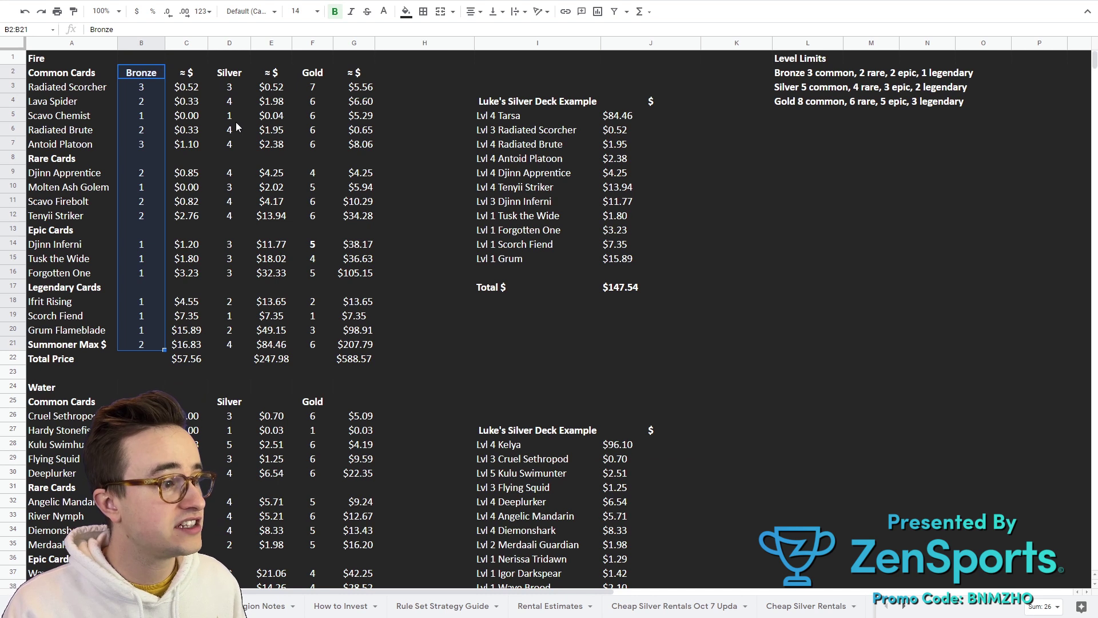
{"action": "left_click", "coordinate": [231, 77]}
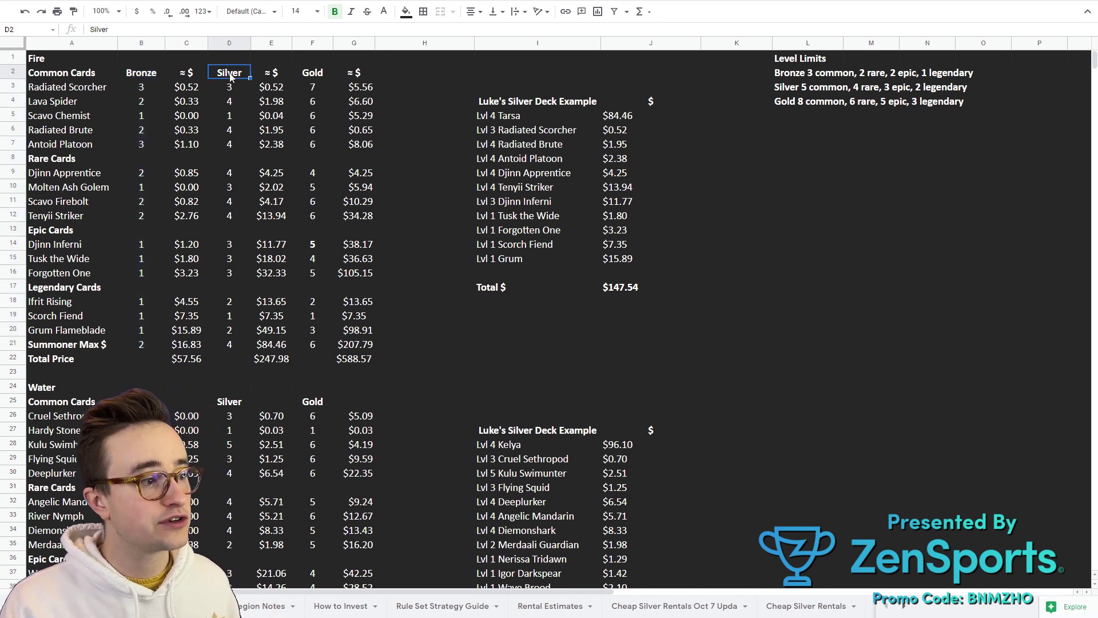
{"action": "left_click_drag", "start_coordinate": [231, 77], "coordinate": [231, 341]}
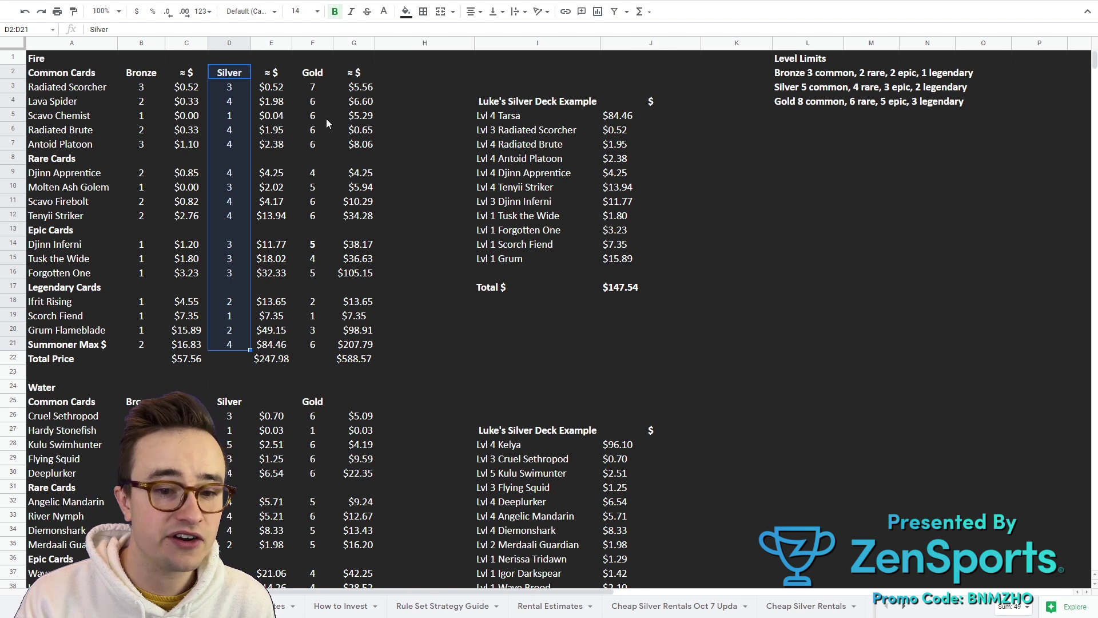
{"action": "left_click_drag", "start_coordinate": [322, 88], "coordinate": [318, 343]}
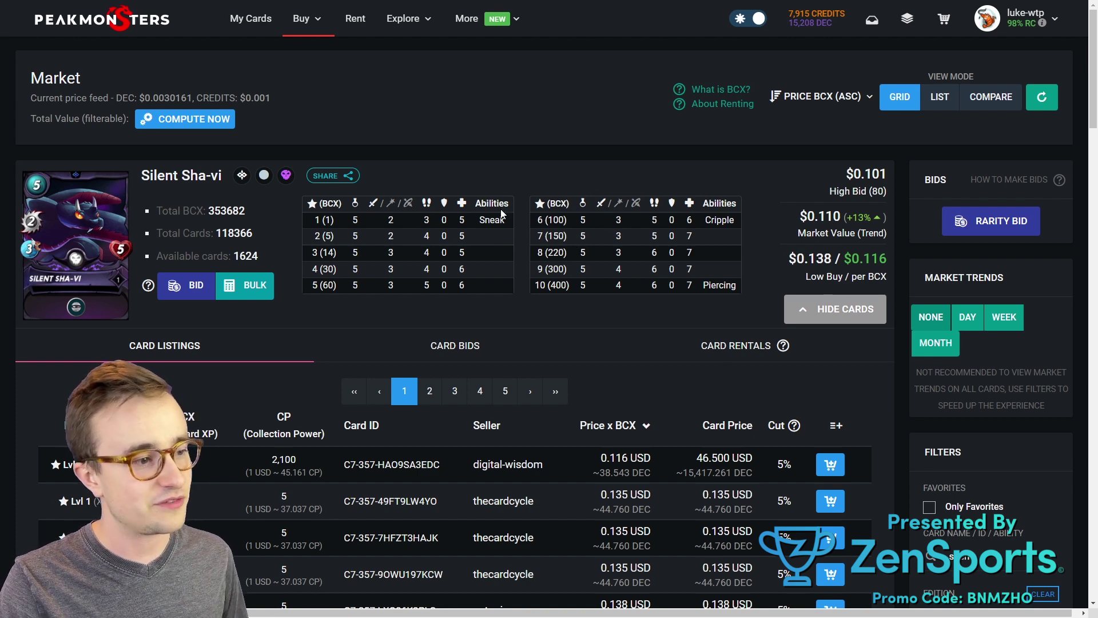
- Compare Silent Sha-vi's stats at levels 2, 3 and 5 in its level table on PeakMonsters
{"action": "mouse_move", "coordinate": [501, 217]}
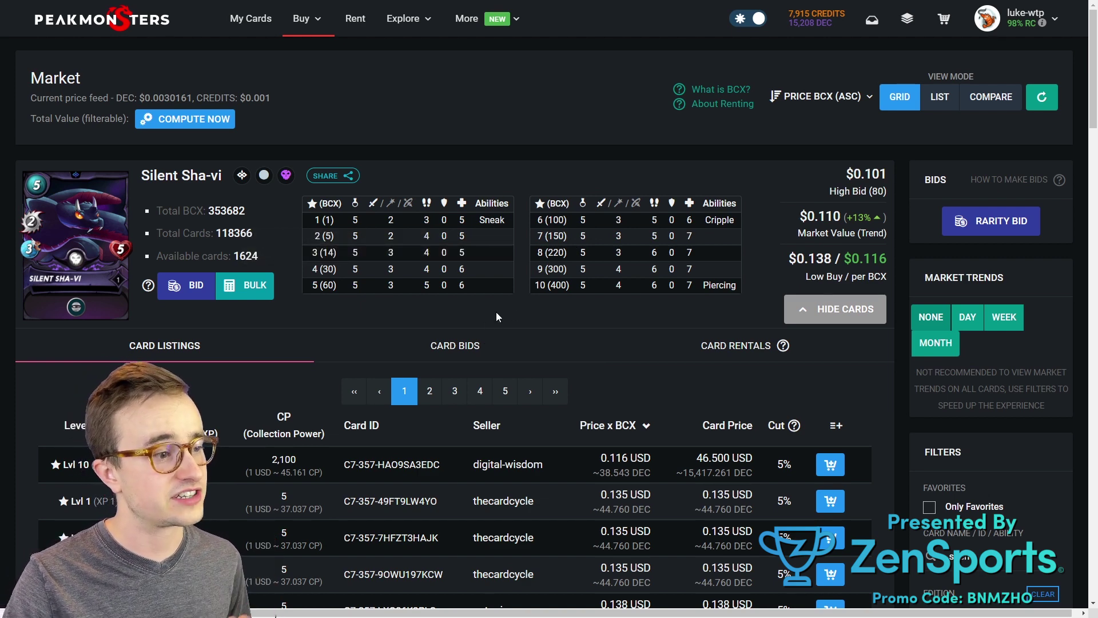
{"action": "left_click_drag", "start_coordinate": [490, 238], "coordinate": [391, 236]}
{"action": "left_click", "coordinate": [452, 237]}
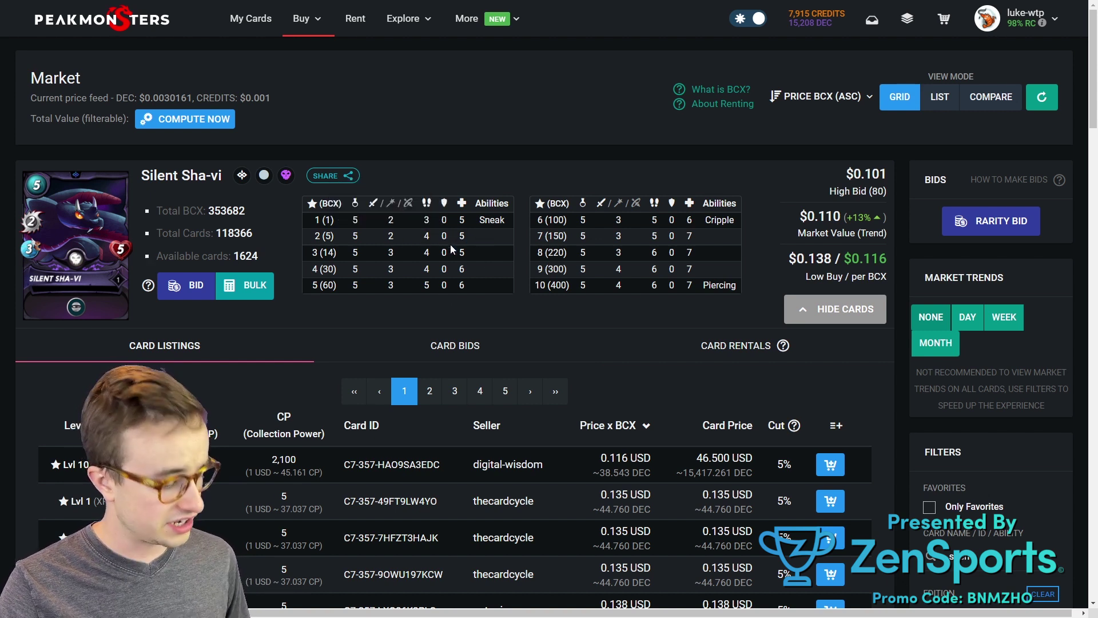
{"action": "key", "text": "alt+s"}
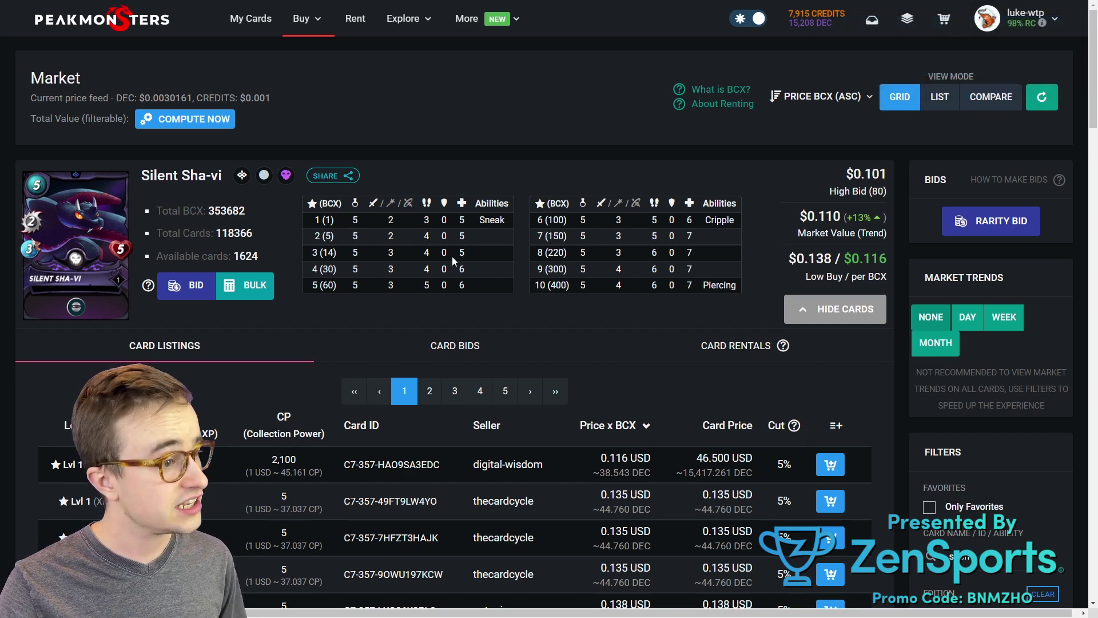
{"action": "left_click_drag", "start_coordinate": [478, 253], "coordinate": [423, 253]}
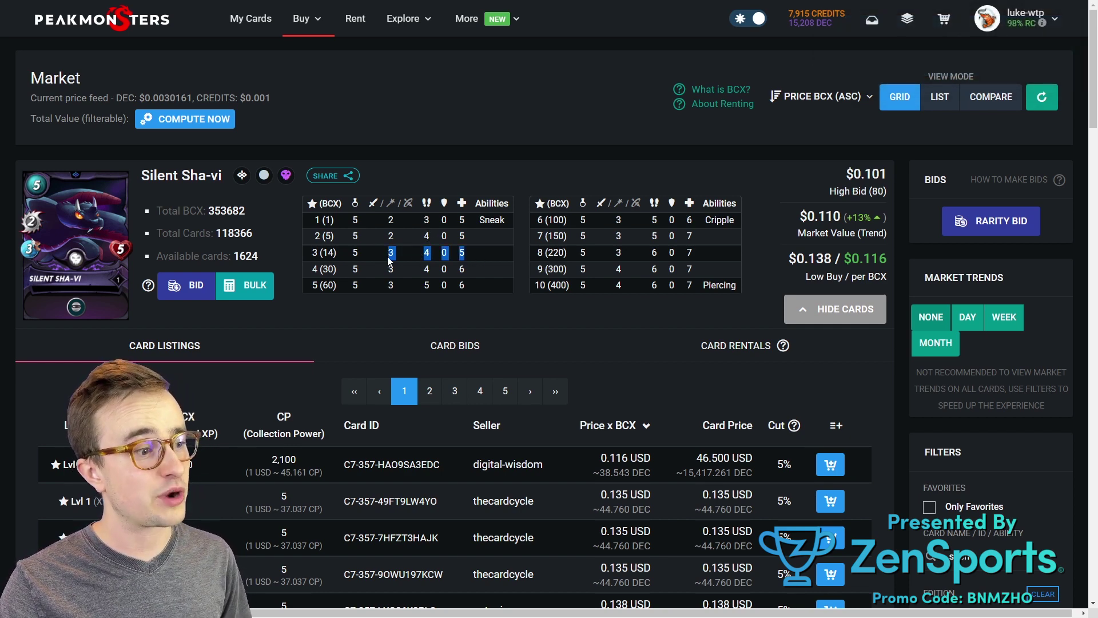
{"action": "left_click", "coordinate": [394, 256]}
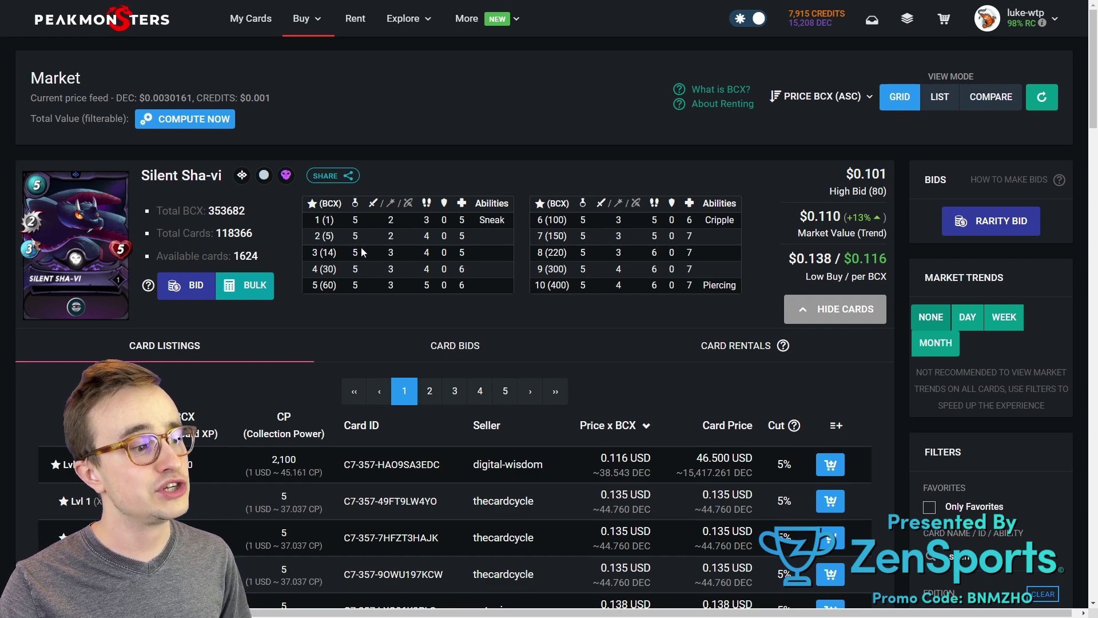
{"action": "double_click", "coordinate": [390, 253]}
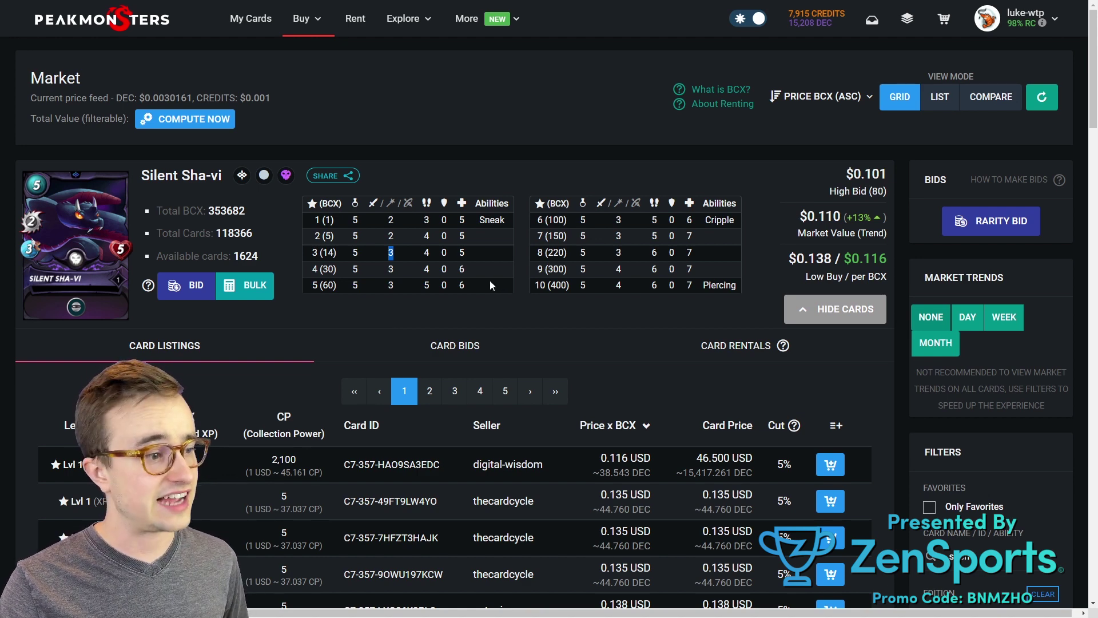
{"action": "left_click_drag", "start_coordinate": [379, 287], "coordinate": [432, 286]}
{"action": "left_click", "coordinate": [477, 294]}
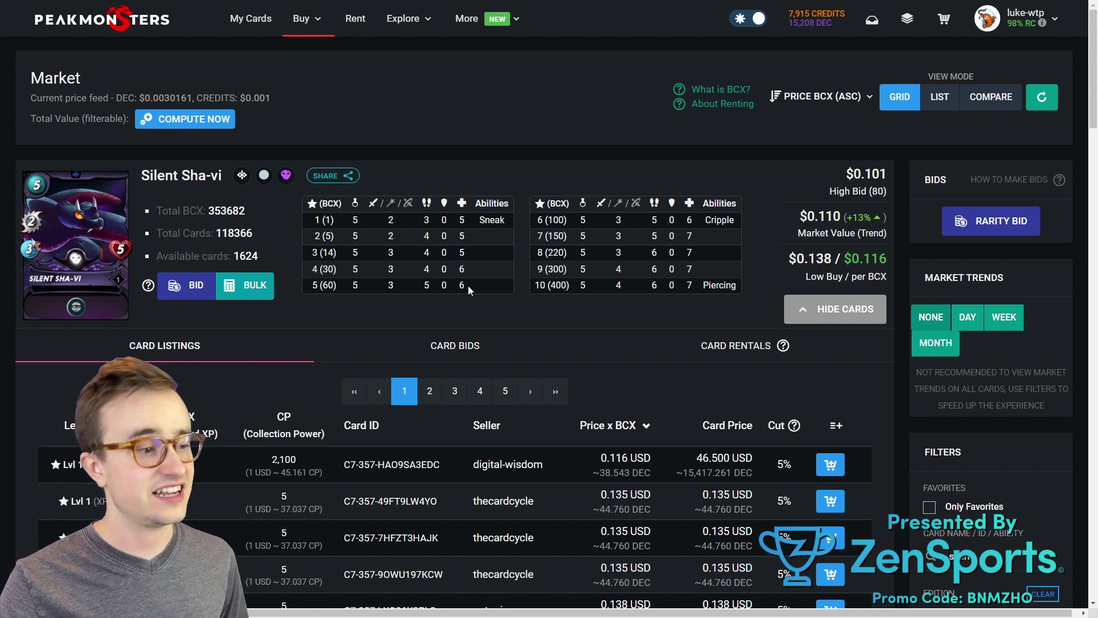
- Calculate Silent Sha-vi's bulk purchase price for level 3 (14 BCX) and level 5 (60 BCX)
{"action": "left_click", "coordinate": [262, 294]}
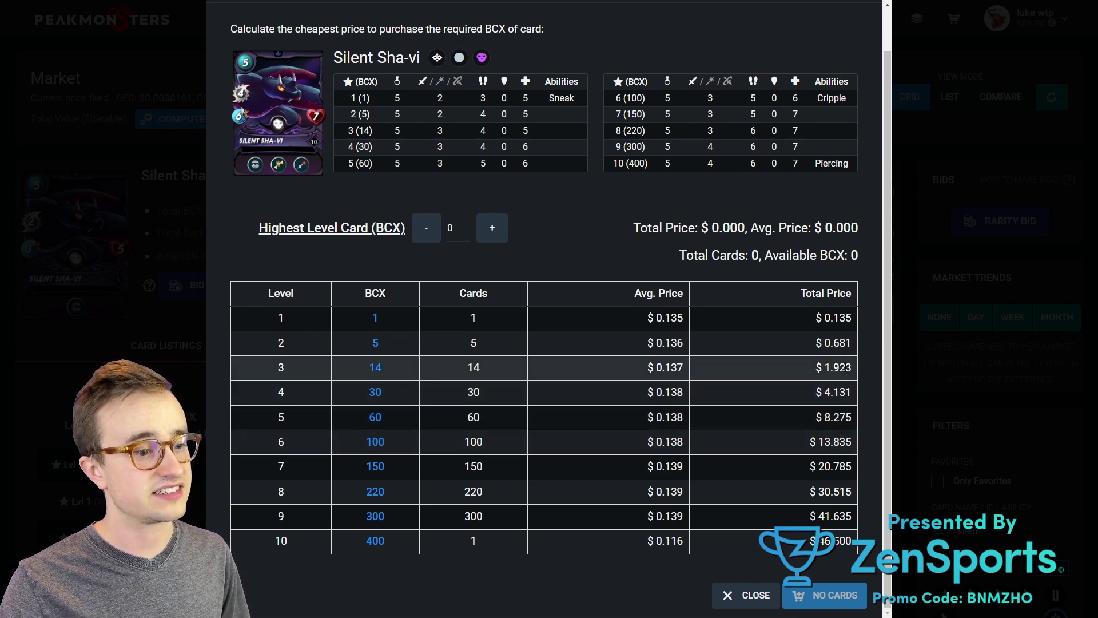
{"action": "left_click", "coordinate": [375, 367]}
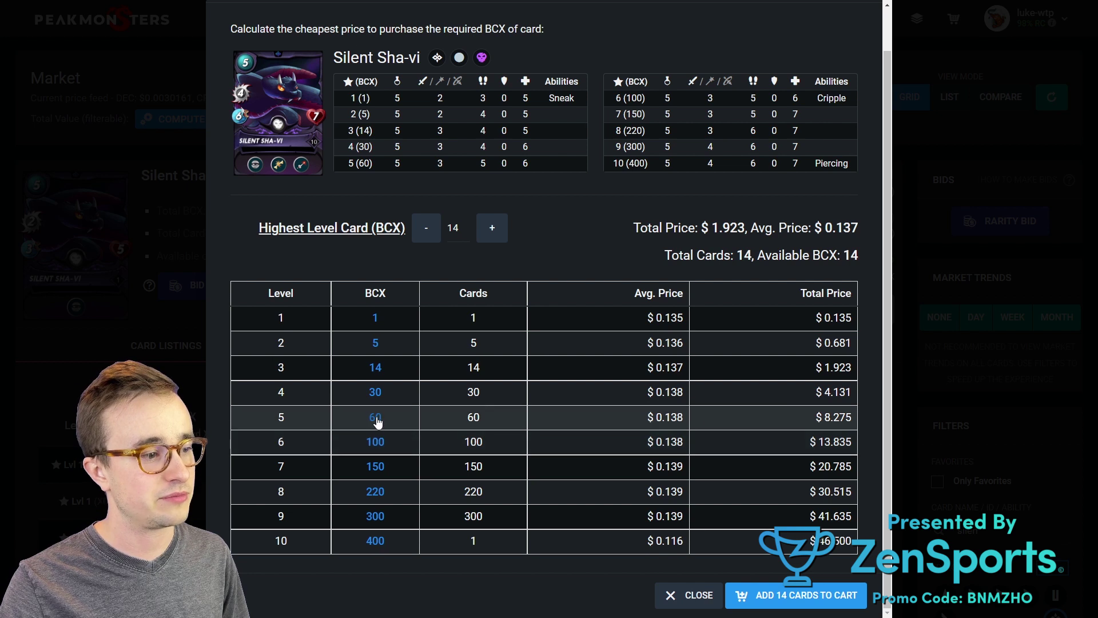
{"action": "left_click", "coordinate": [376, 417]}
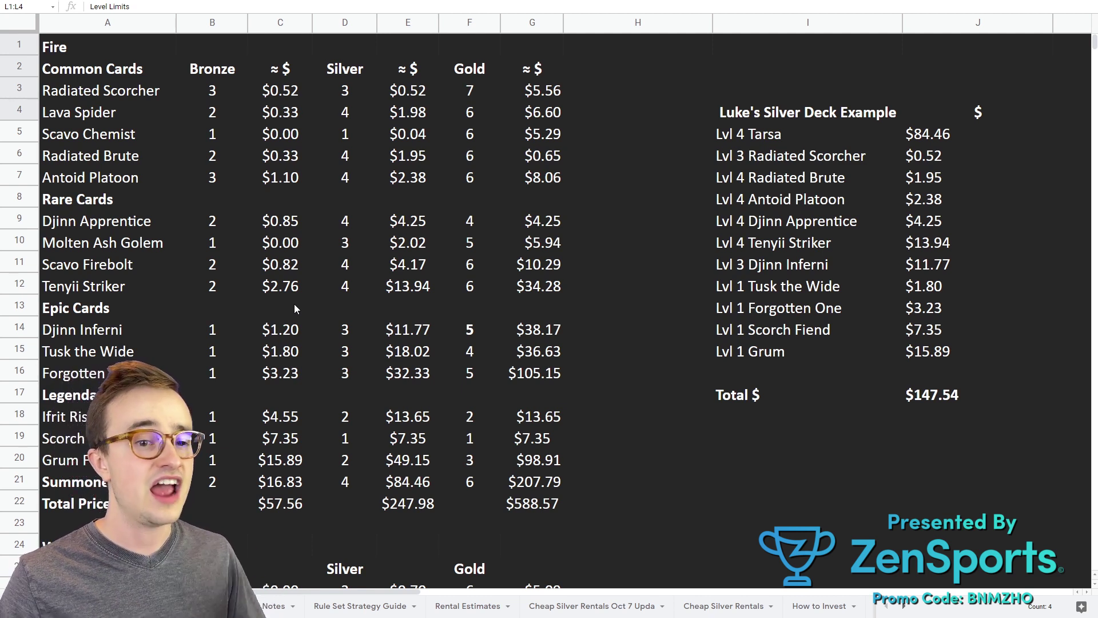
- Highlight the Silver levels and prices of the Water cards through the total row, D26:E45
{"action": "scroll", "coordinate": [656, 252], "scroll_direction": "down", "scroll_amount": 8}
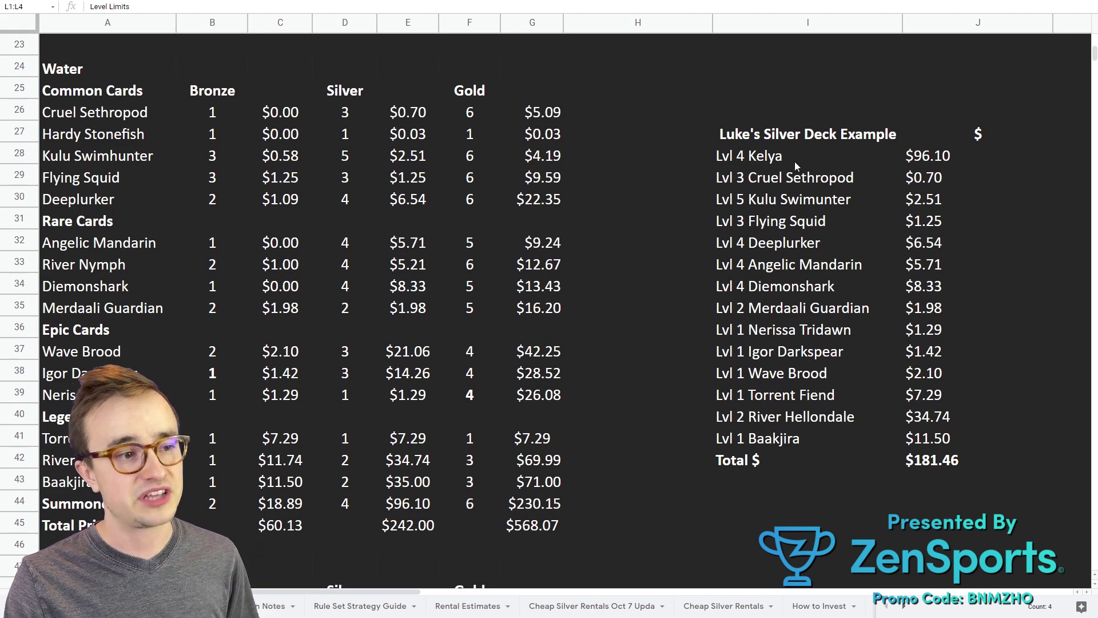
{"action": "scroll", "coordinate": [798, 172], "scroll_direction": "down", "scroll_amount": 1}
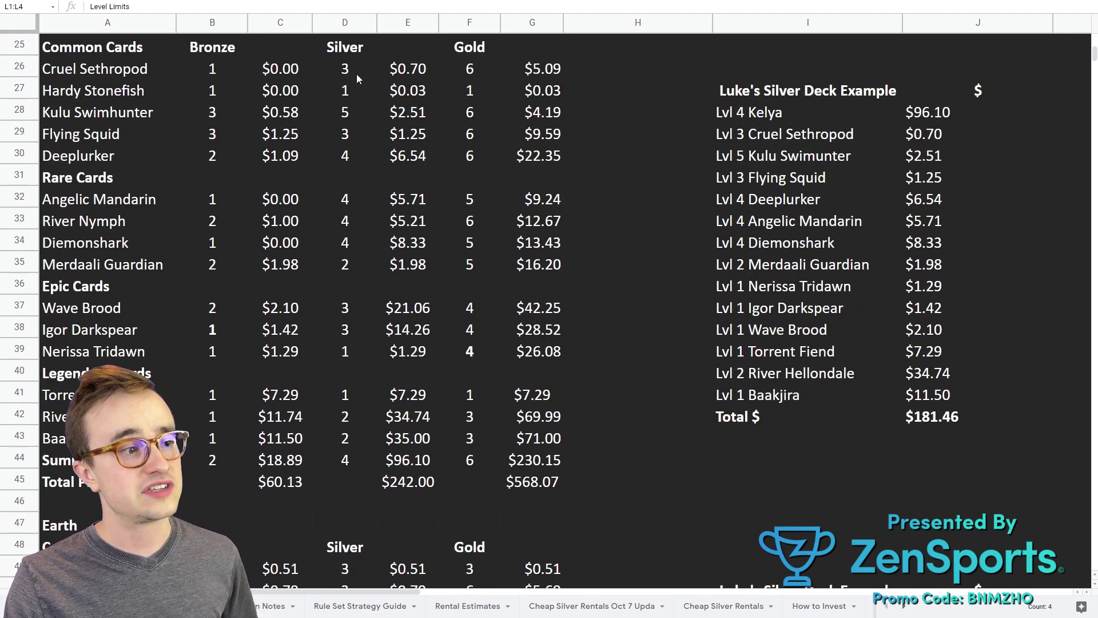
{"action": "left_click_drag", "start_coordinate": [362, 60], "coordinate": [416, 480]}
- Compare the Silver total prices of the Fire, Water, Earth and Life card tables
{"action": "scroll", "coordinate": [416, 479], "scroll_direction": "up", "scroll_amount": 8}
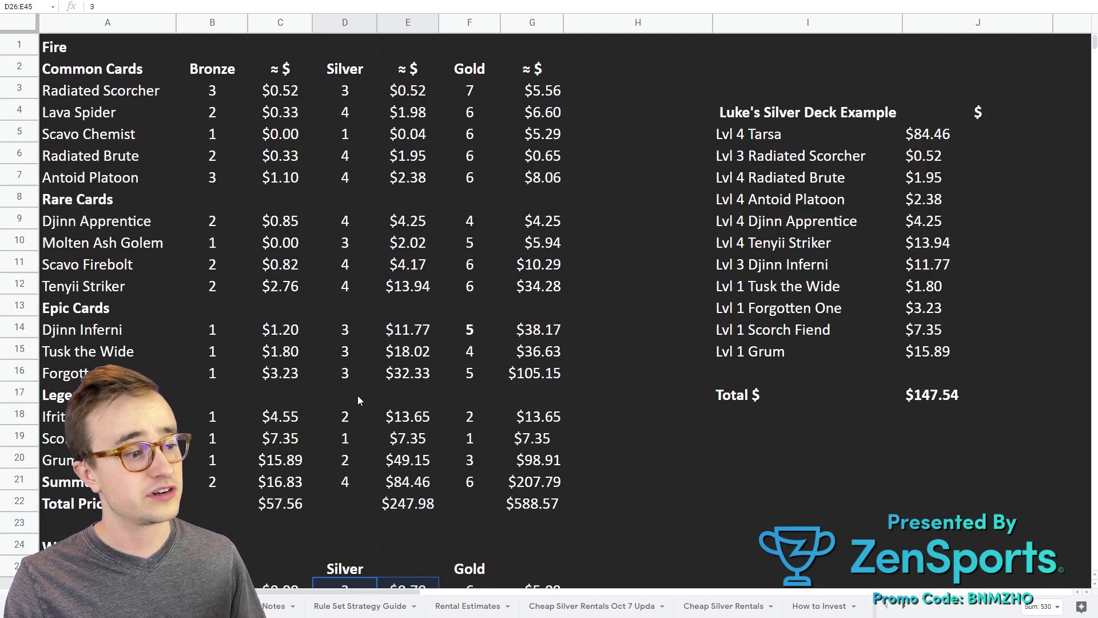
{"action": "left_click", "coordinate": [407, 502]}
{"action": "scroll", "coordinate": [419, 363], "scroll_direction": "down", "scroll_amount": 3}
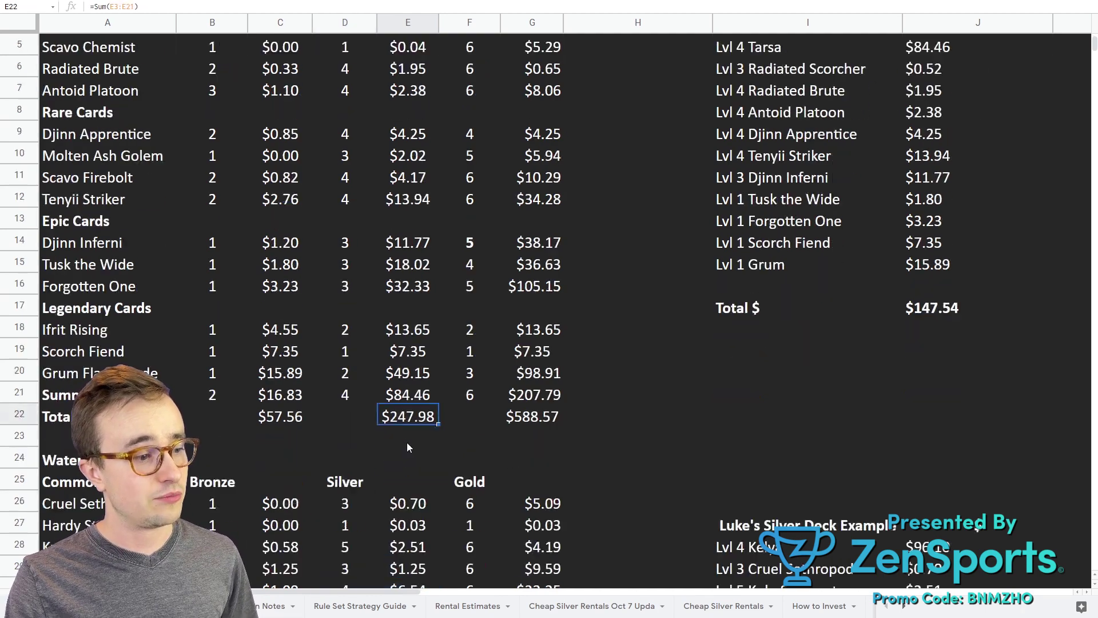
{"action": "scroll", "coordinate": [419, 366], "scroll_direction": "down", "scroll_amount": 11}
{"action": "left_click", "coordinate": [409, 458]}
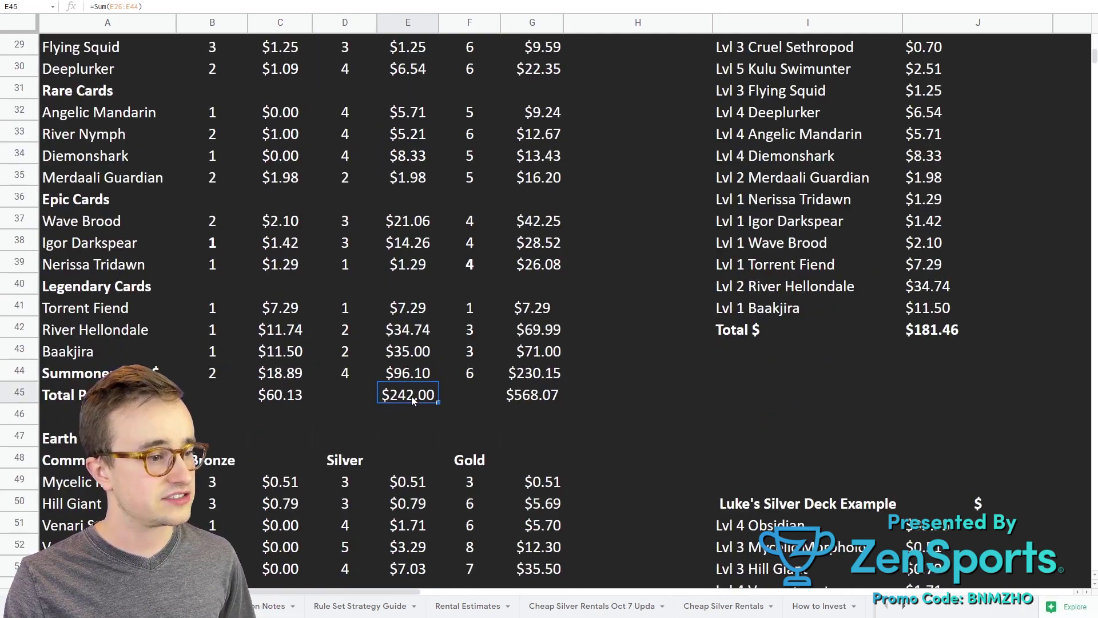
{"action": "scroll", "coordinate": [412, 400], "scroll_direction": "down", "scroll_amount": 6}
{"action": "scroll", "coordinate": [412, 401], "scroll_direction": "down", "scroll_amount": 8}
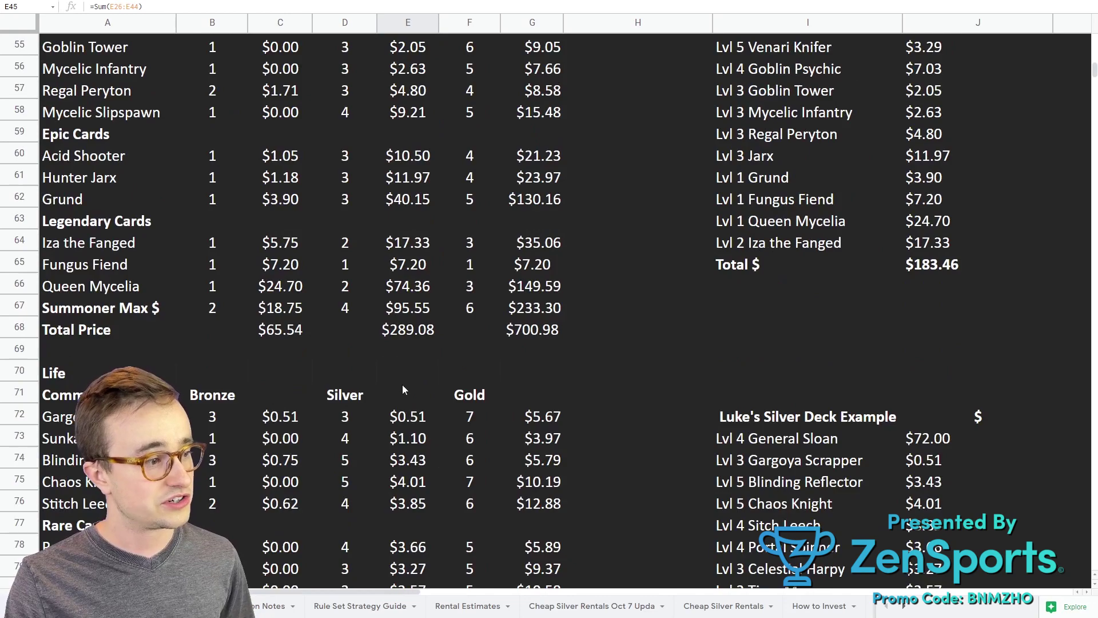
{"action": "scroll", "coordinate": [403, 354], "scroll_direction": "down", "scroll_amount": 5}
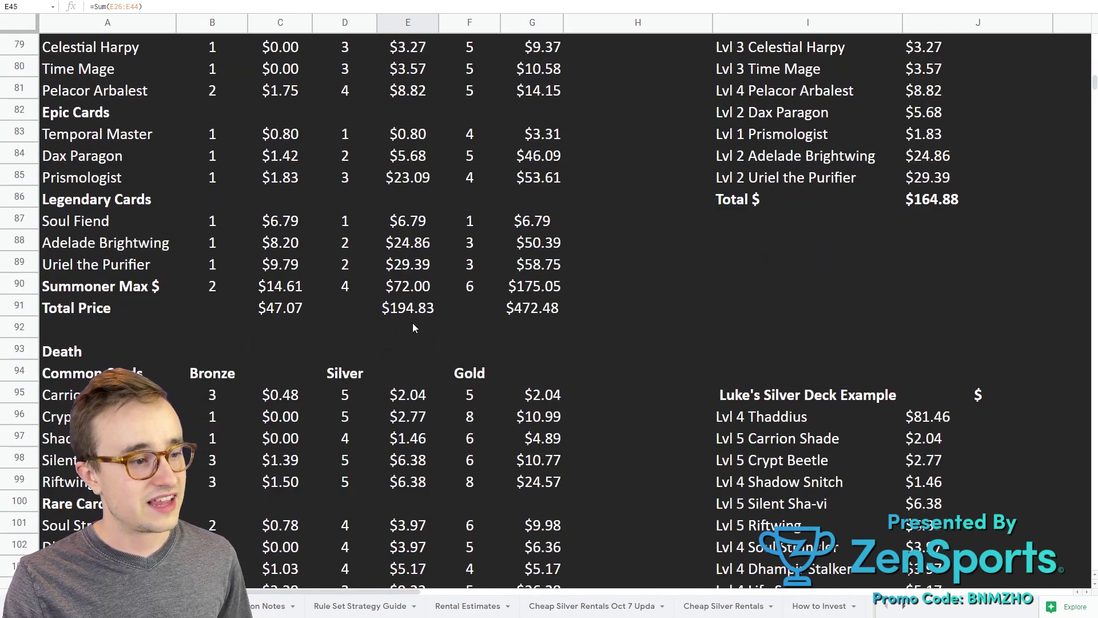
- Highlight the silver deck example in the Life section, including its total, I72:J86
{"action": "scroll", "coordinate": [719, 379], "scroll_direction": "up", "scroll_amount": 4}
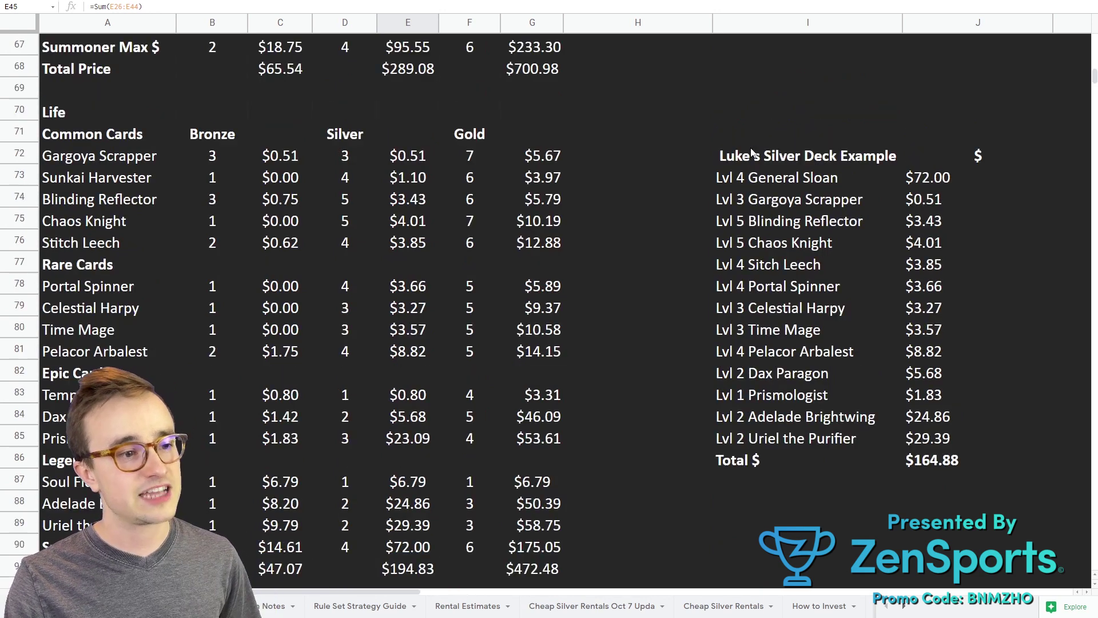
{"action": "left_click_drag", "start_coordinate": [751, 153], "coordinate": [958, 461]}
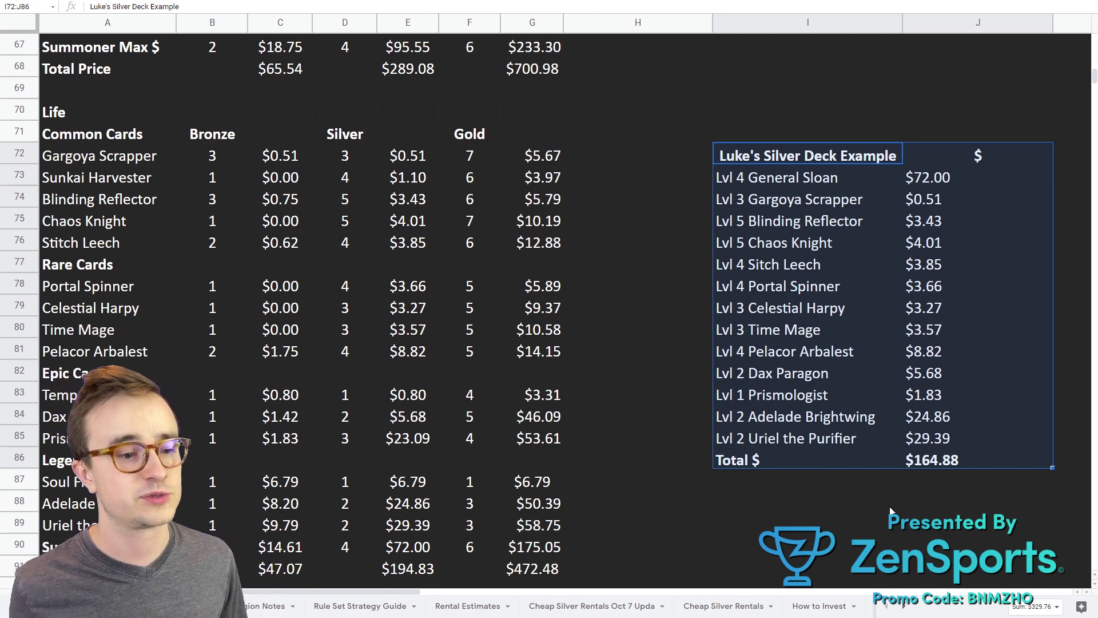
{"action": "scroll", "coordinate": [889, 506], "scroll_direction": "up", "scroll_amount": 14}
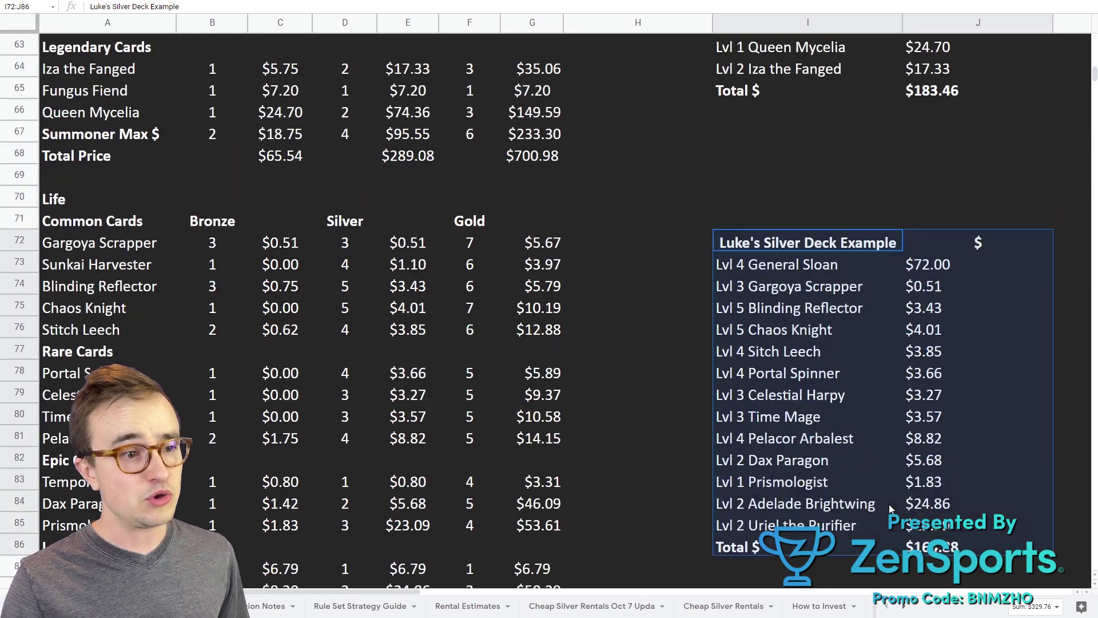
- Highlight the Fire section's Bronze levels, B2:B21, and select the heading of its silver deck example, I4
{"action": "scroll", "coordinate": [728, 262], "scroll_direction": "up", "scroll_amount": 8}
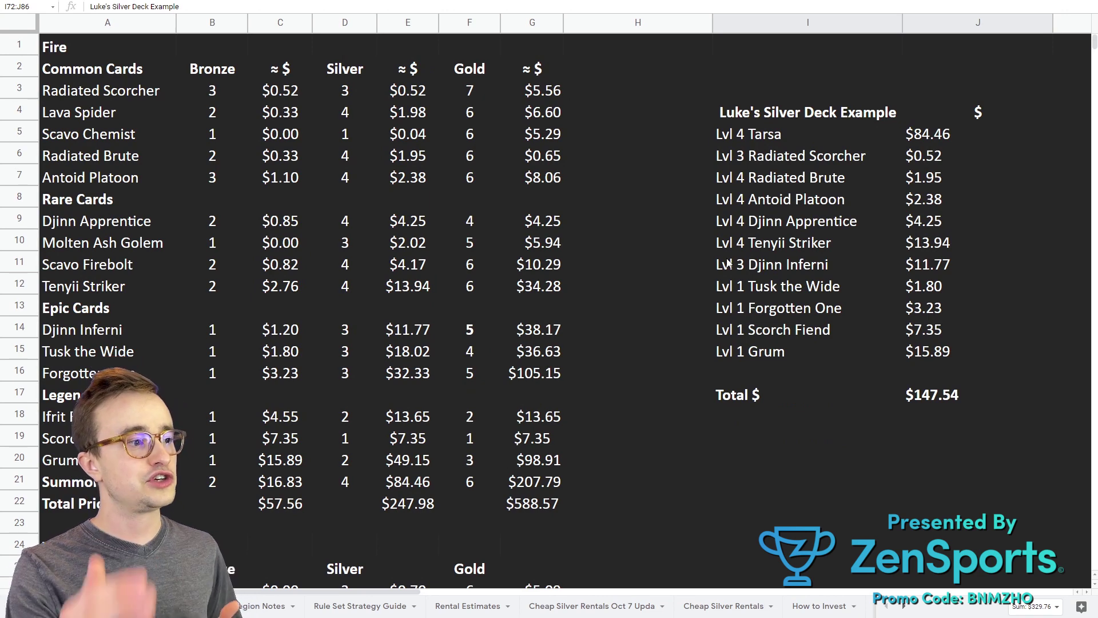
{"action": "left_click_drag", "start_coordinate": [223, 70], "coordinate": [232, 478]}
{"action": "left_click", "coordinate": [800, 114]}
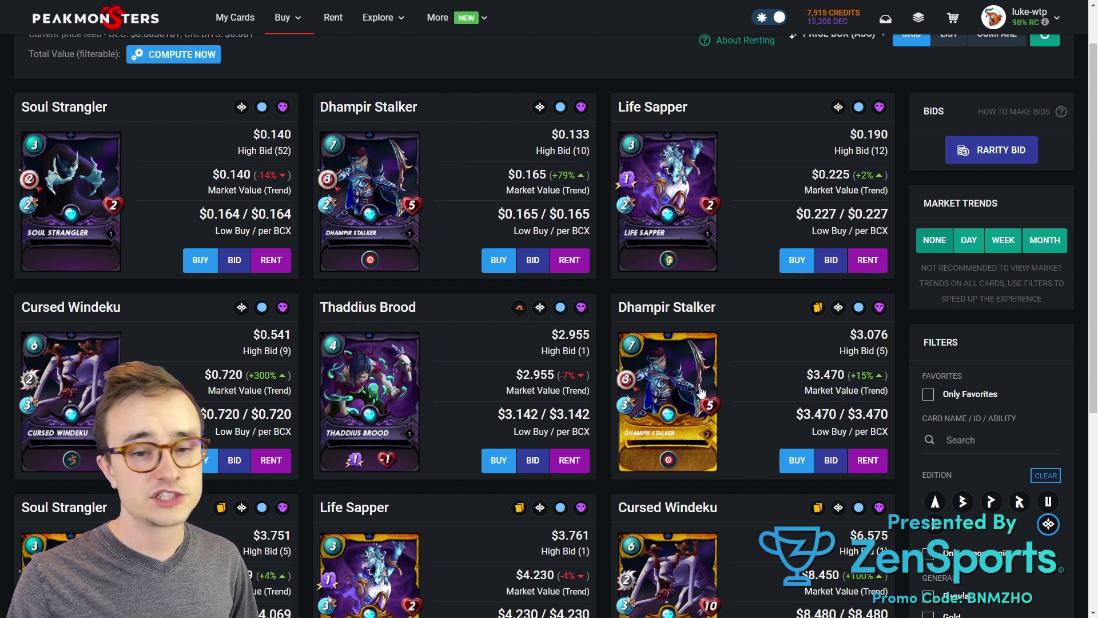
- On PeakMonsters, open Thaddius Brood's details and calculate its bulk purchase price for level 4 (25 BCX)
{"action": "scroll", "coordinate": [391, 303], "scroll_direction": "down", "scroll_amount": 1}
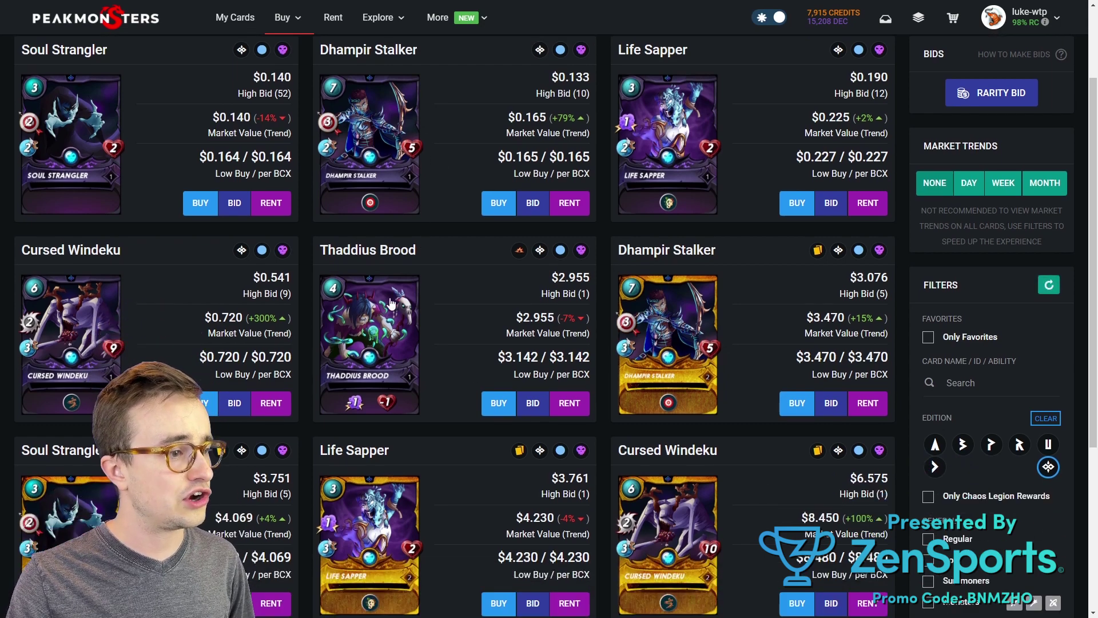
{"action": "left_click", "coordinate": [390, 304]}
{"action": "scroll", "coordinate": [411, 295], "scroll_direction": "down", "scroll_amount": 3}
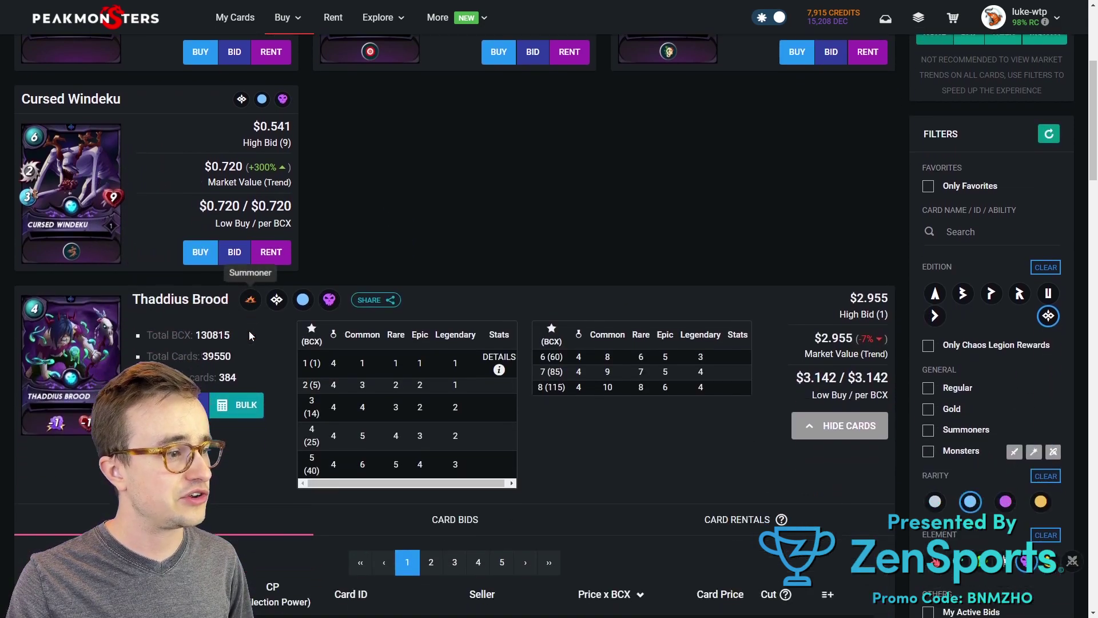
{"action": "left_click", "coordinate": [235, 394]}
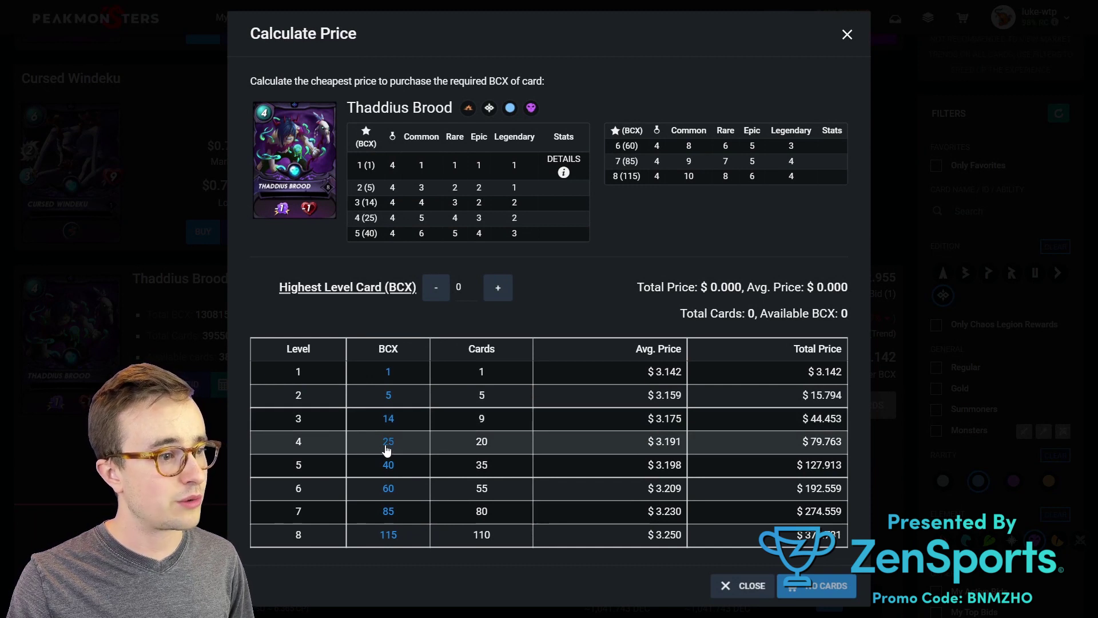
{"action": "left_click", "coordinate": [387, 450]}
- Highlight the level 4 row of Thaddius Brood's card level limits, close the price calculation and collapse the card's details
{"action": "left_click_drag", "start_coordinate": [525, 218], "coordinate": [376, 217]}
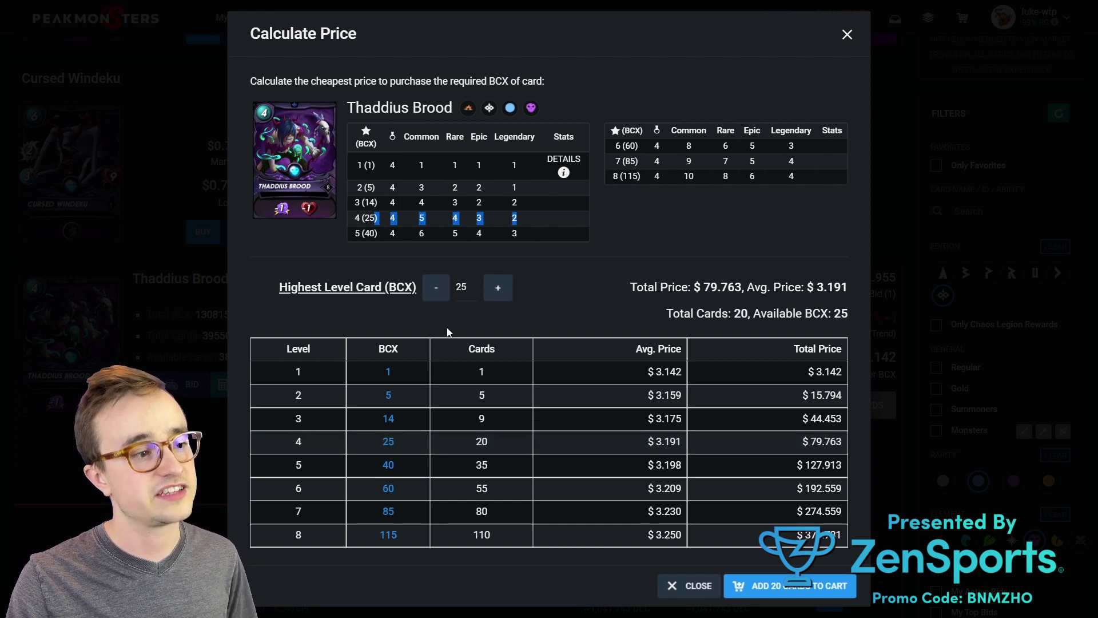
{"action": "left_click_drag", "start_coordinate": [531, 216], "coordinate": [413, 223]}
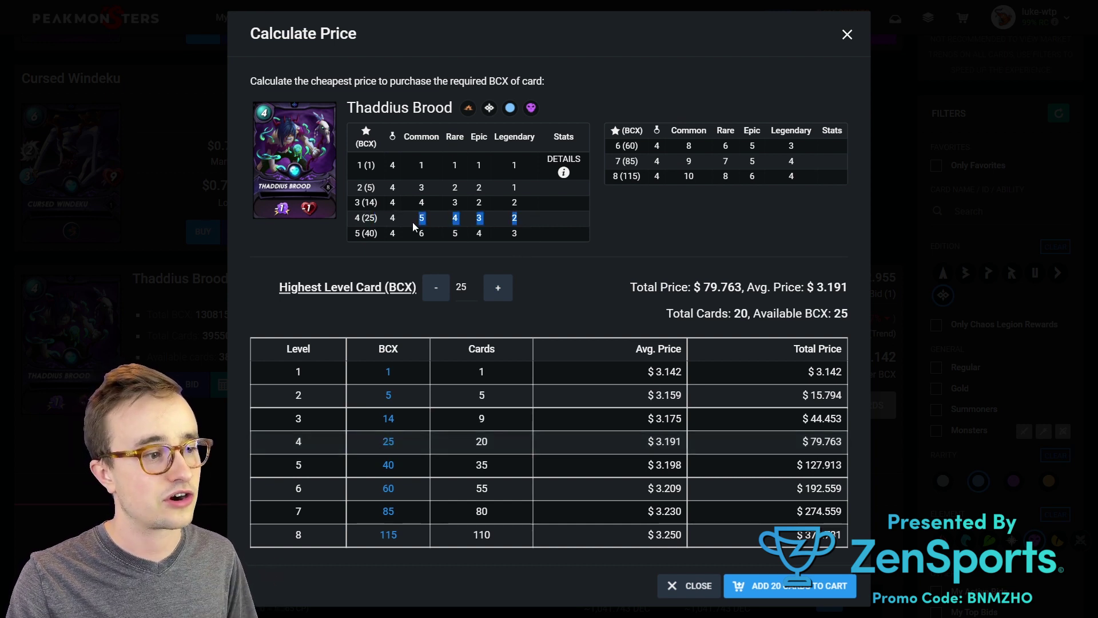
{"action": "left_click", "coordinate": [602, 229]}
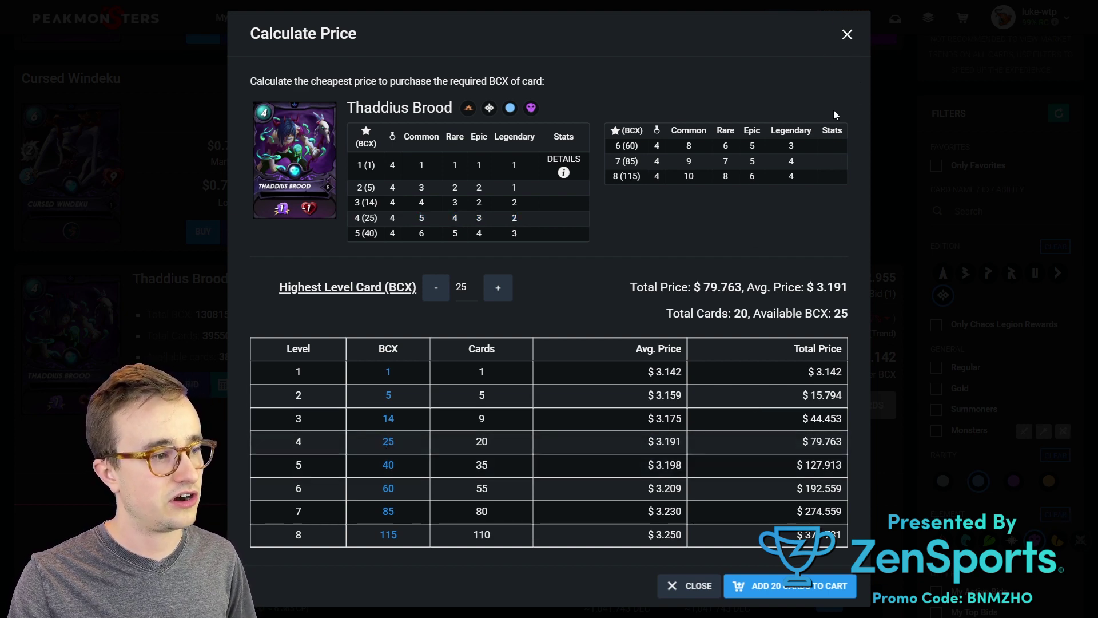
{"action": "left_click", "coordinate": [847, 34]}
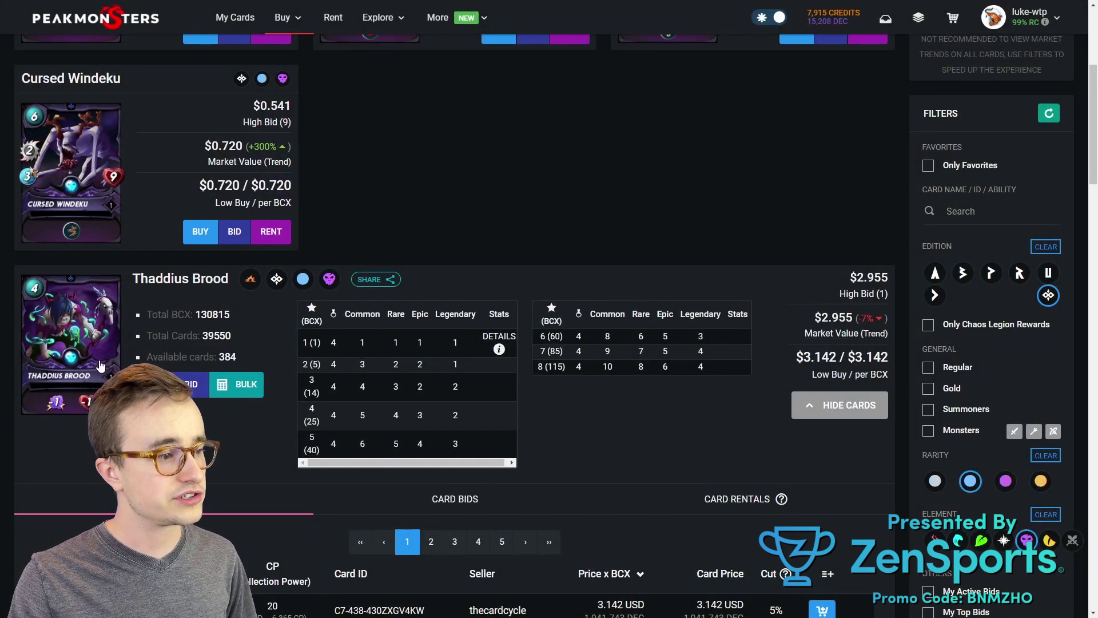
{"action": "left_click", "coordinate": [95, 358]}
{"action": "scroll", "coordinate": [525, 217], "scroll_direction": "up", "scroll_amount": 1}
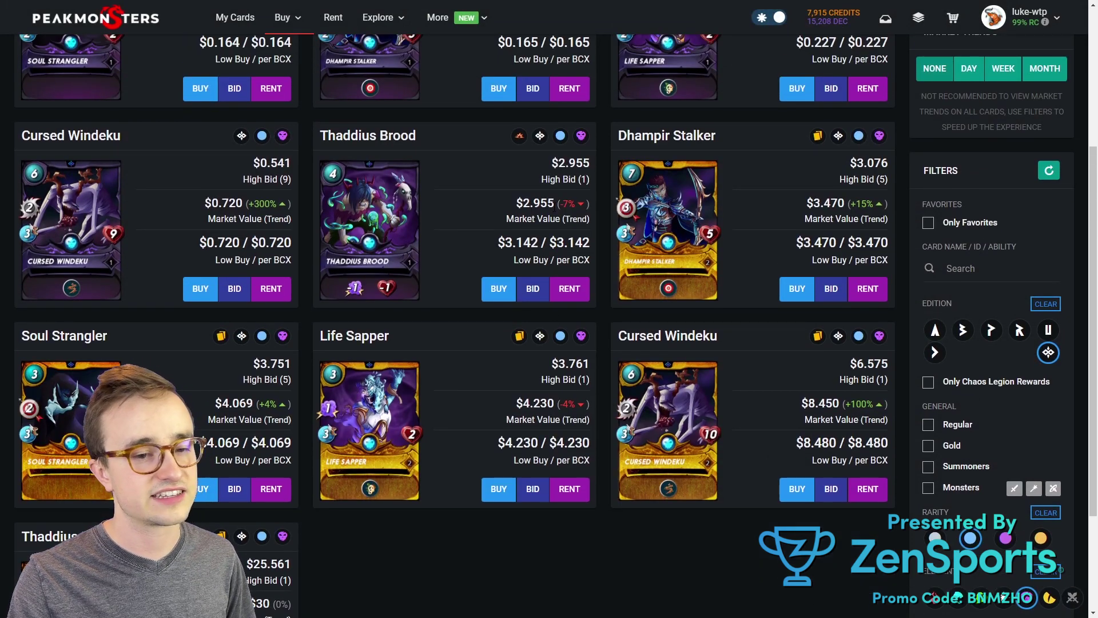
- Open Carrion Shade's level stats and review its bulk purchase prices per level
{"action": "scroll", "coordinate": [553, 207], "scroll_direction": "up", "scroll_amount": 2}
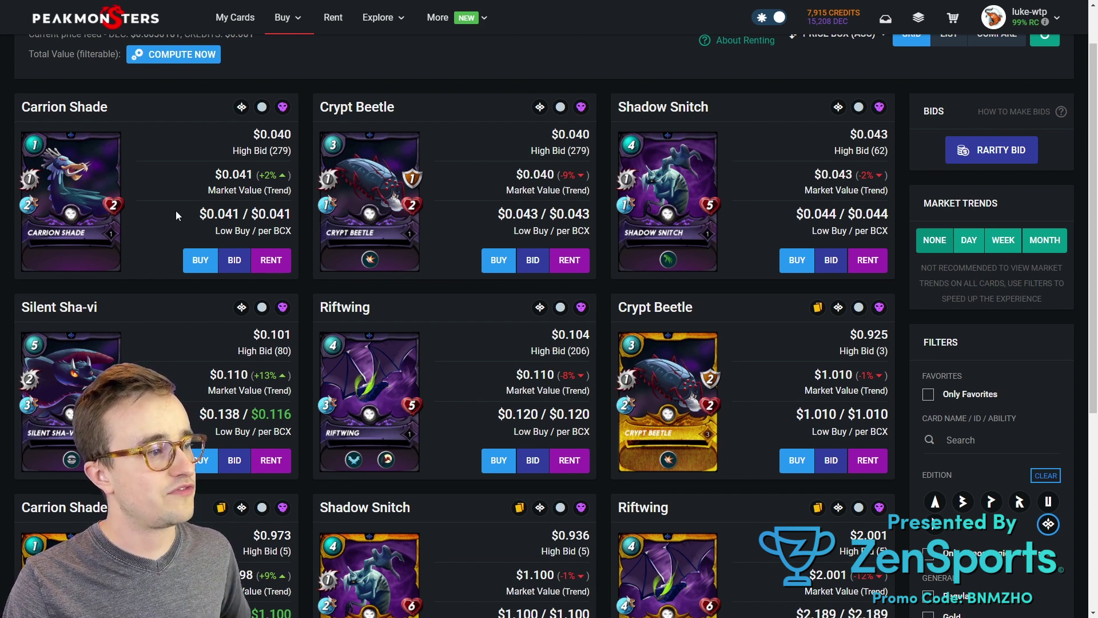
{"action": "left_click", "coordinate": [115, 203]}
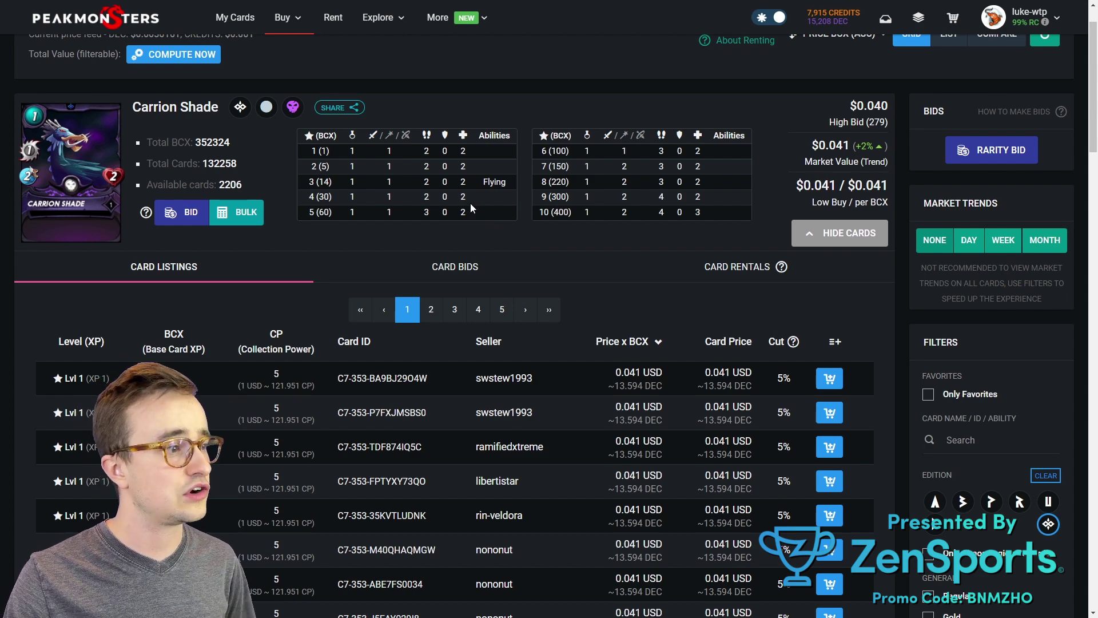
{"action": "left_click", "coordinate": [251, 219]}
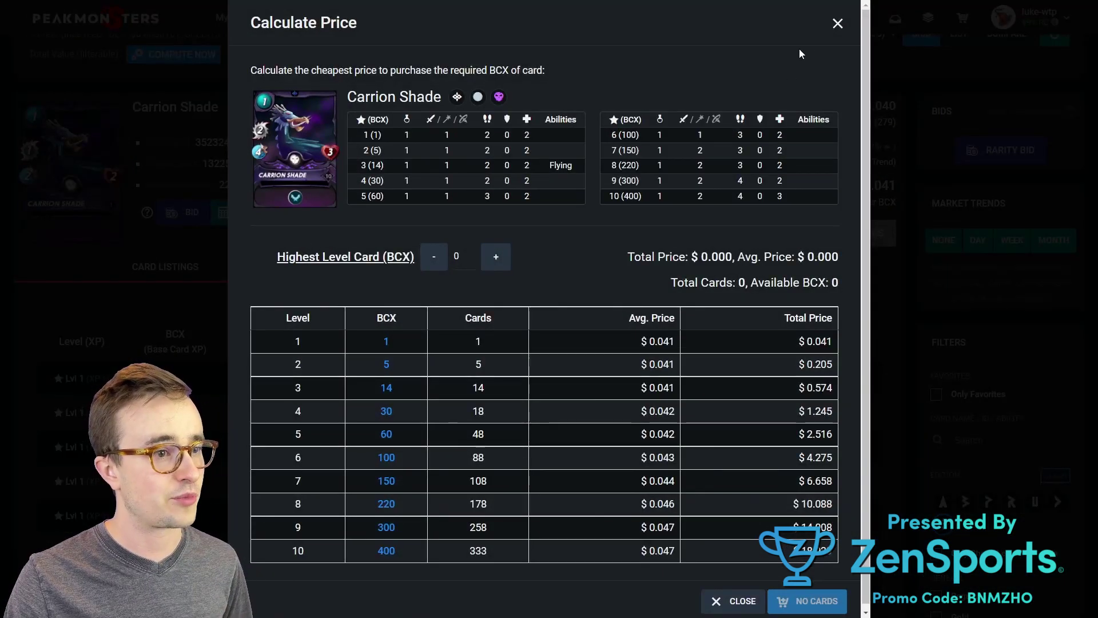
{"action": "left_click", "coordinate": [838, 22]}
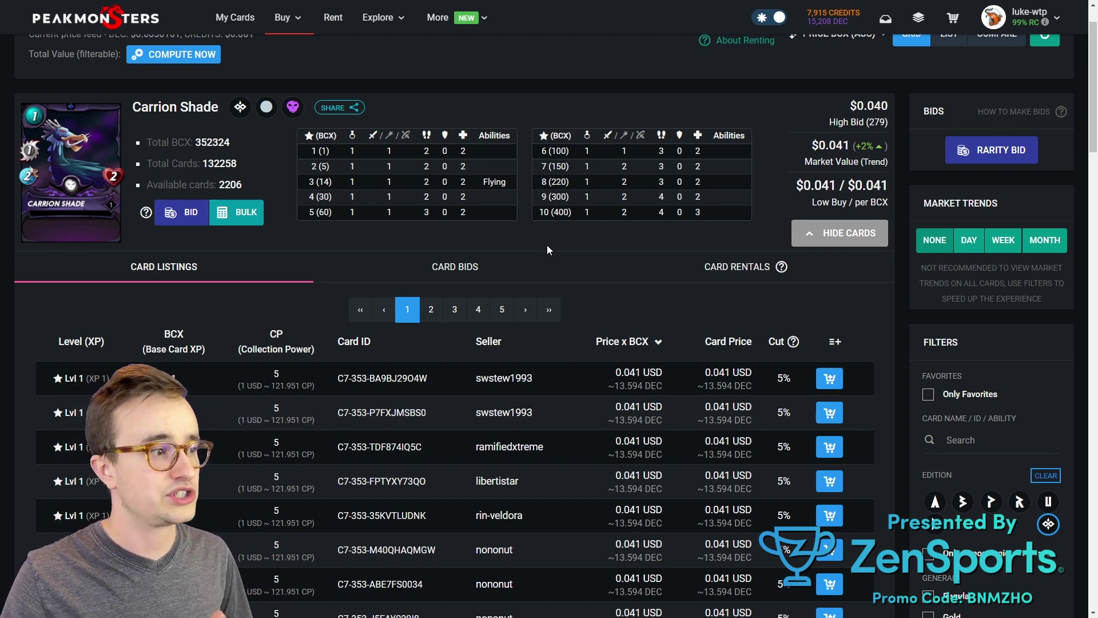
- Collapse Carrion Shade's details and examine Crypt Beetle's stats at each level
{"action": "left_click", "coordinate": [110, 179]}
{"action": "left_click", "coordinate": [485, 291]}
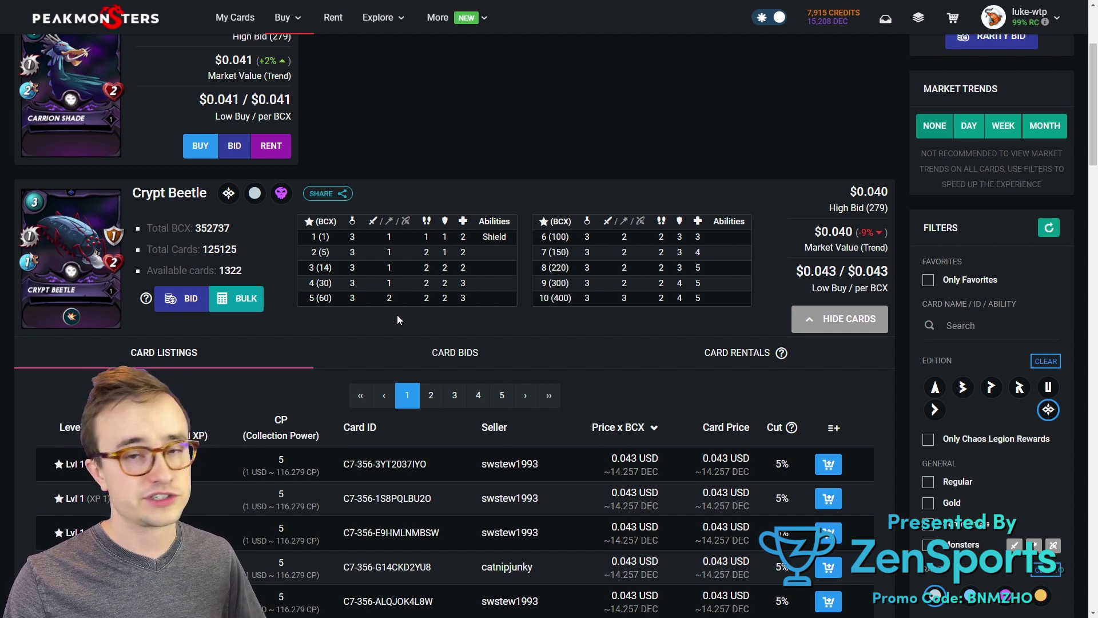
{"action": "left_click", "coordinate": [82, 252]}
- Open Shadow Snitch's details, highlight its level 4 stats and view its bulk purchase prices
{"action": "left_click", "coordinate": [675, 103]}
{"action": "left_click_drag", "start_coordinate": [470, 340], "coordinate": [393, 341]}
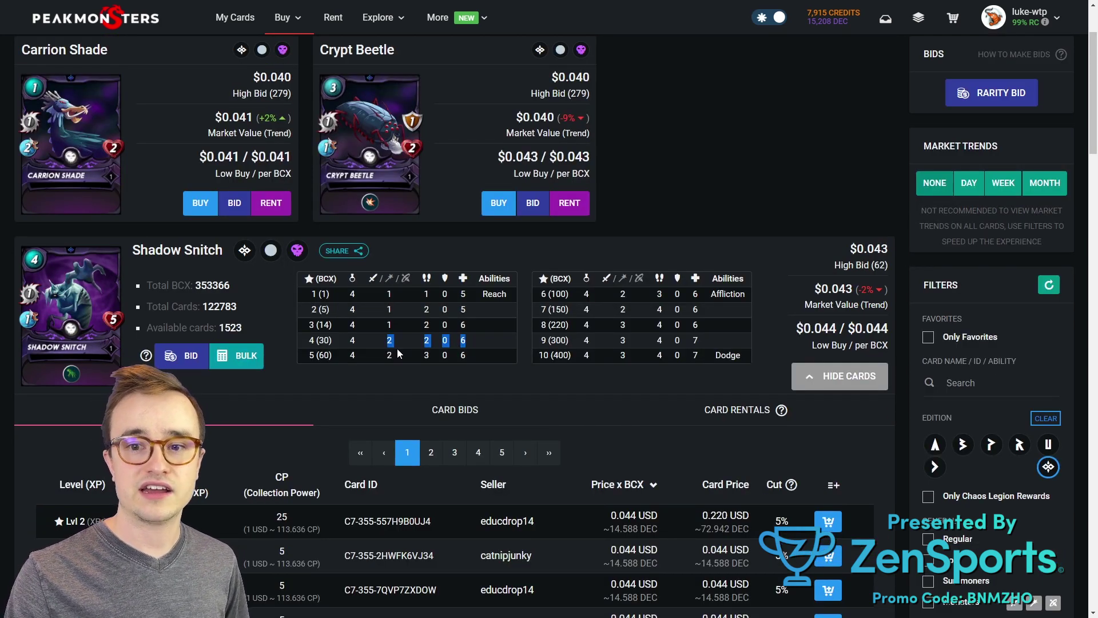
{"action": "left_click", "coordinate": [416, 351]}
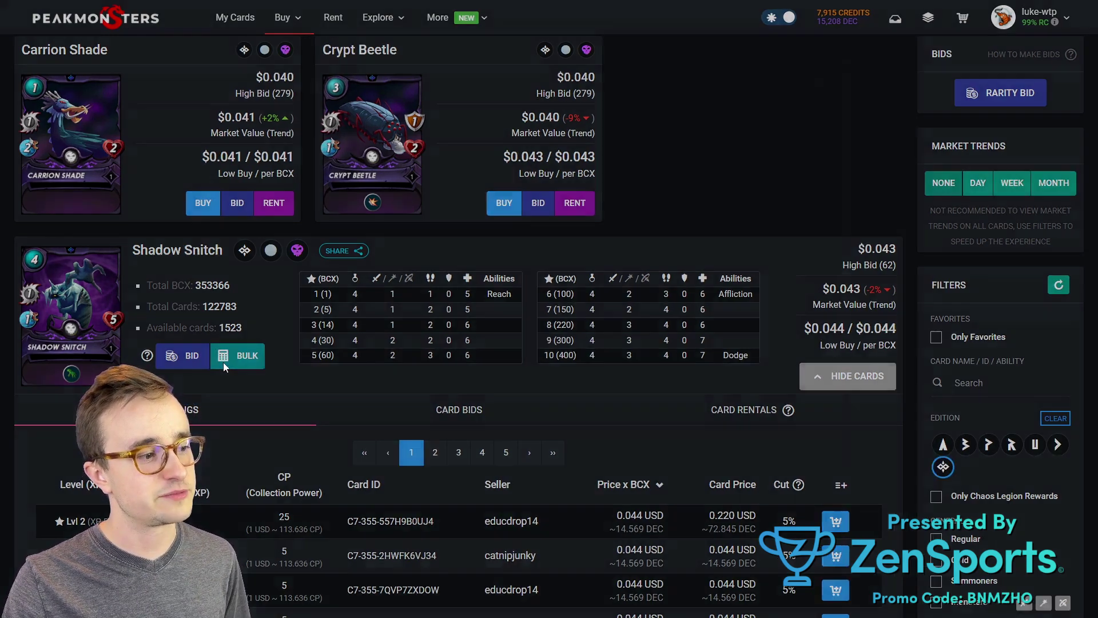
{"action": "left_click", "coordinate": [223, 363]}
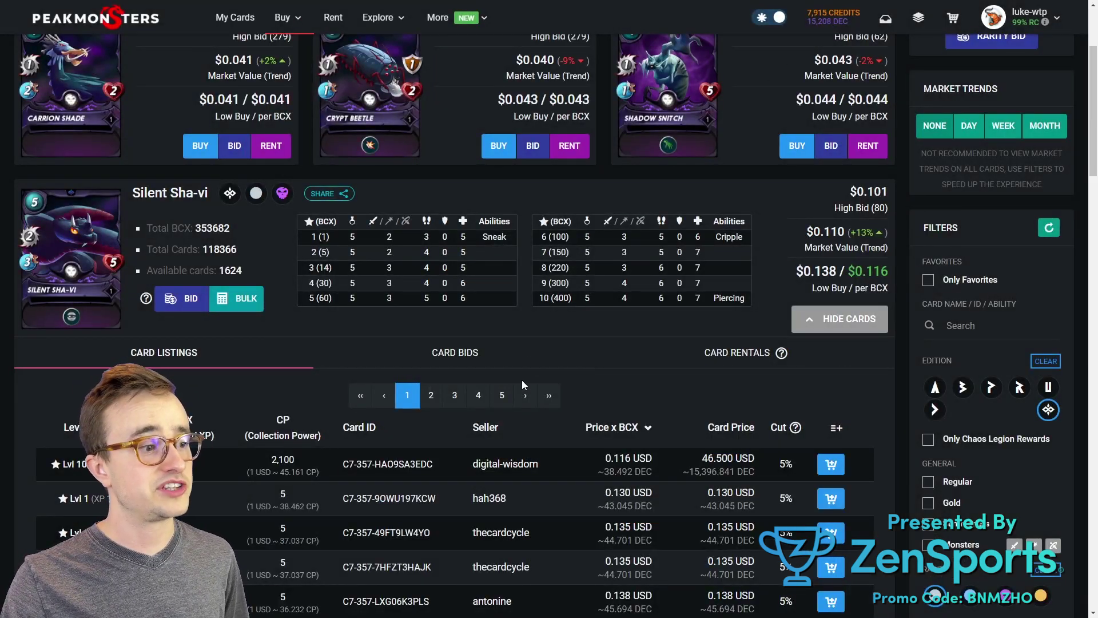
- Highlight Silent Sha-vi's level 3 stats and calculate its bulk price for level 3 (14 BCX) and level 5 (60 BCX)
{"action": "left_click_drag", "start_coordinate": [480, 265], "coordinate": [393, 266]}
{"action": "left_click", "coordinate": [383, 308]}
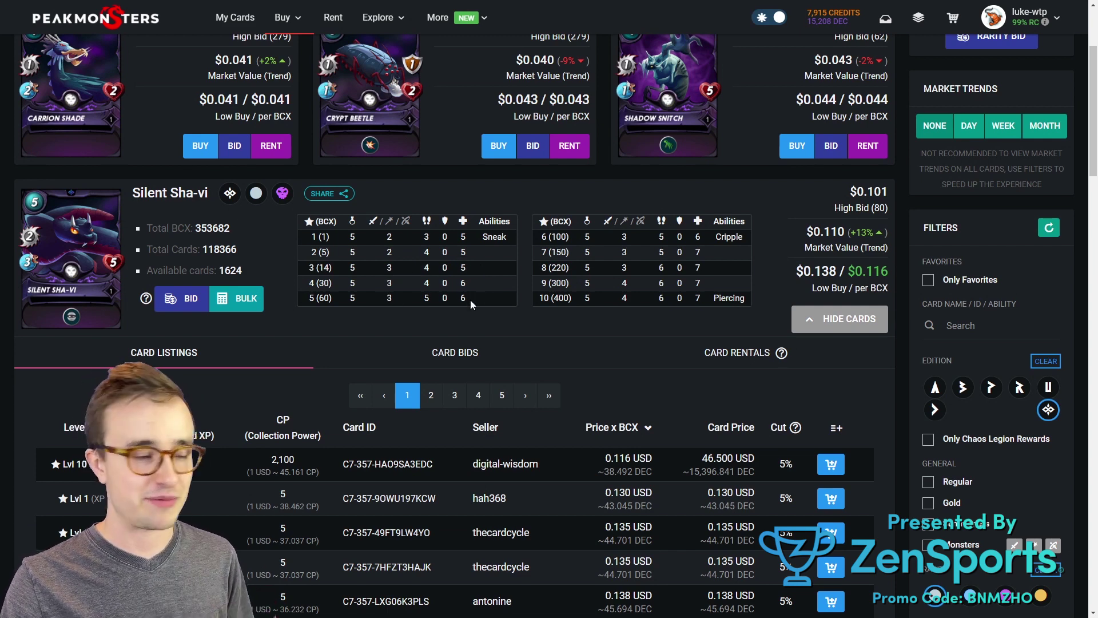
{"action": "left_click", "coordinate": [252, 300]}
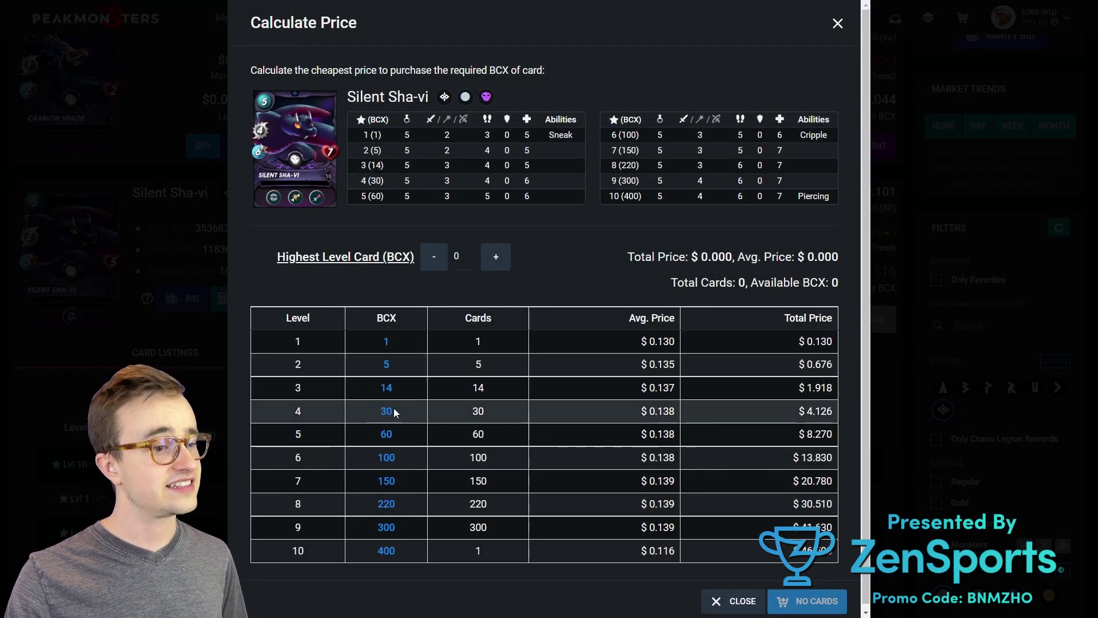
{"action": "left_click", "coordinate": [393, 387]}
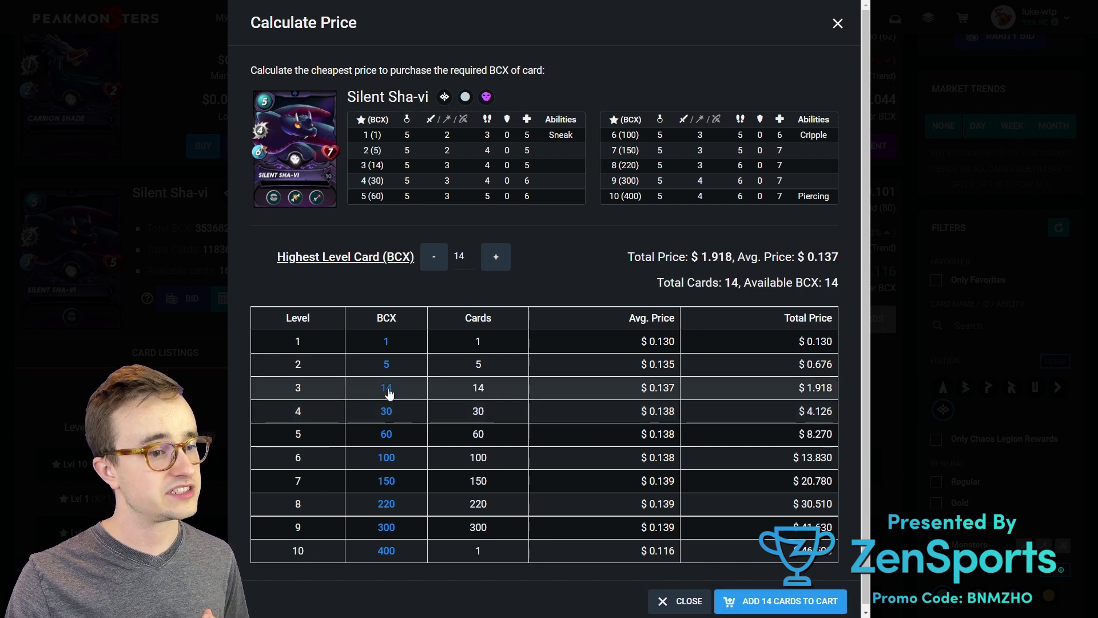
{"action": "left_click", "coordinate": [386, 435]}
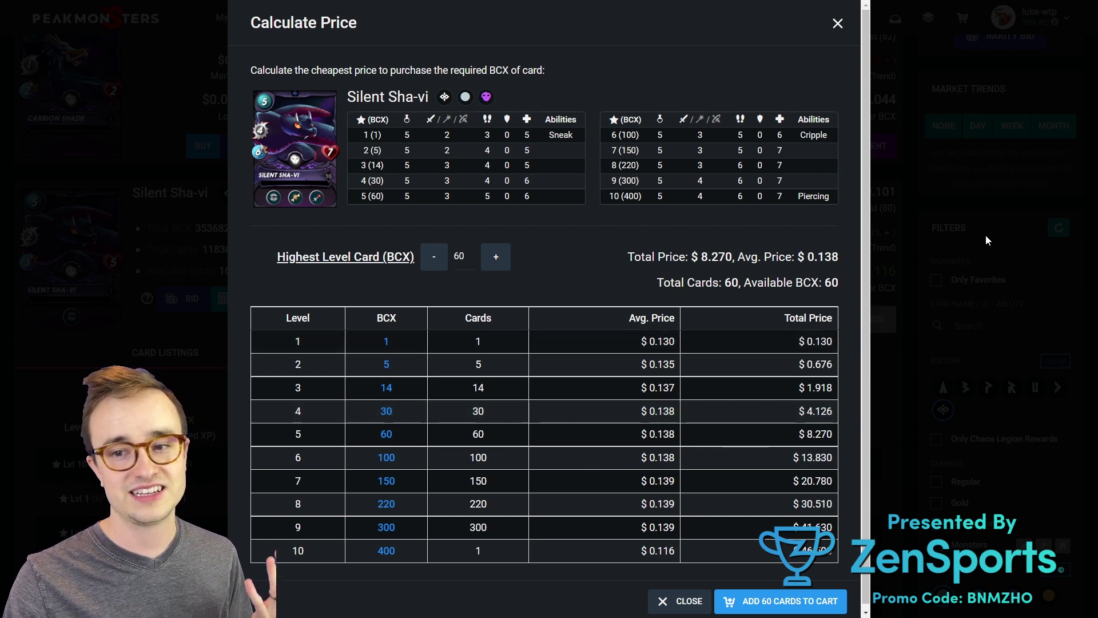
{"action": "left_click", "coordinate": [837, 23]}
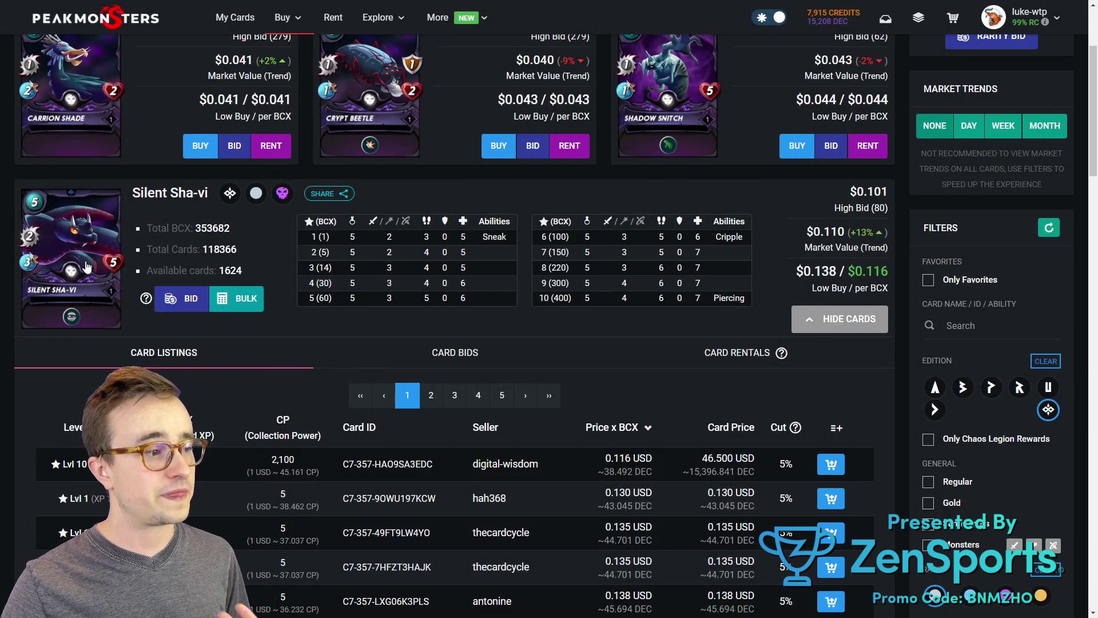
{"action": "left_click", "coordinate": [217, 307]}
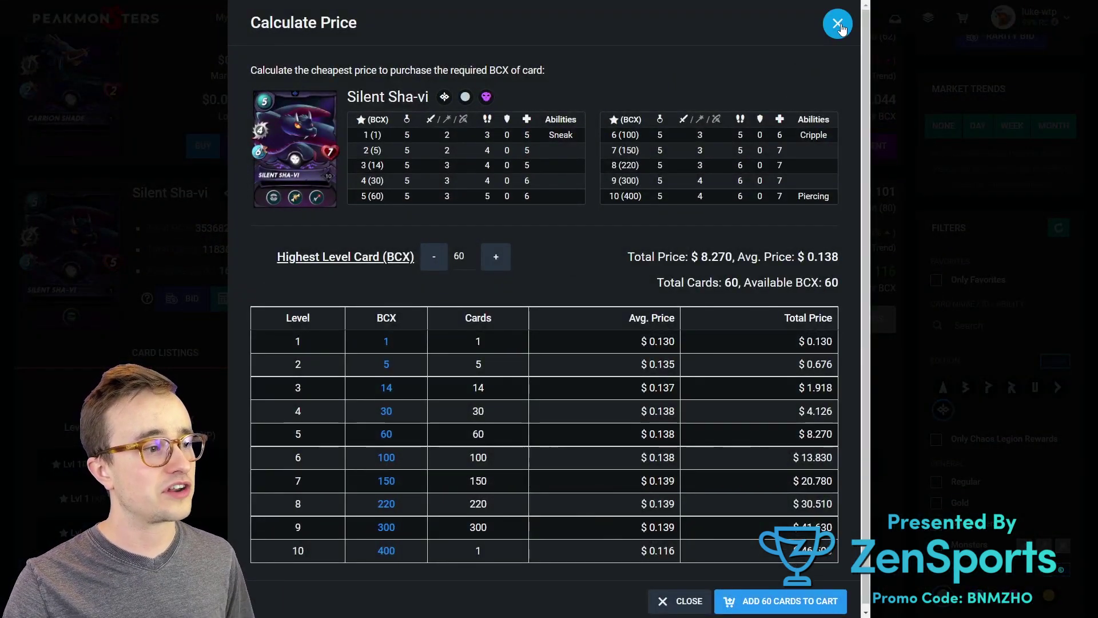
{"action": "left_click", "coordinate": [837, 24]}
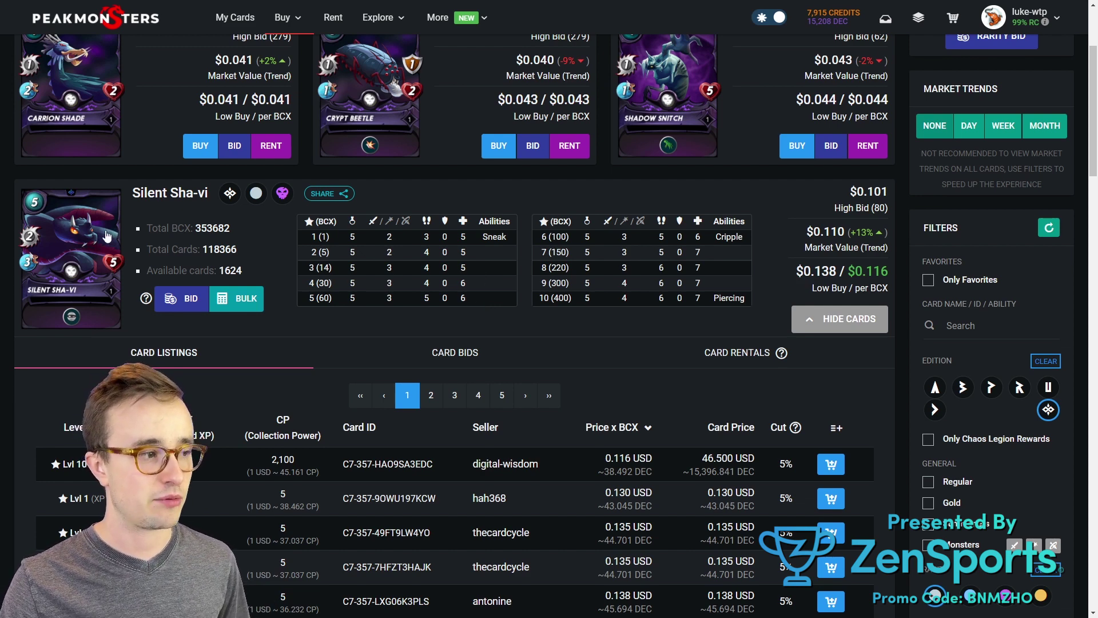
- Examine Riftwing's stats and Backfire ability at level 5 and calculate its bulk price for that level (60 BCX)
{"action": "key", "text": "Right"}
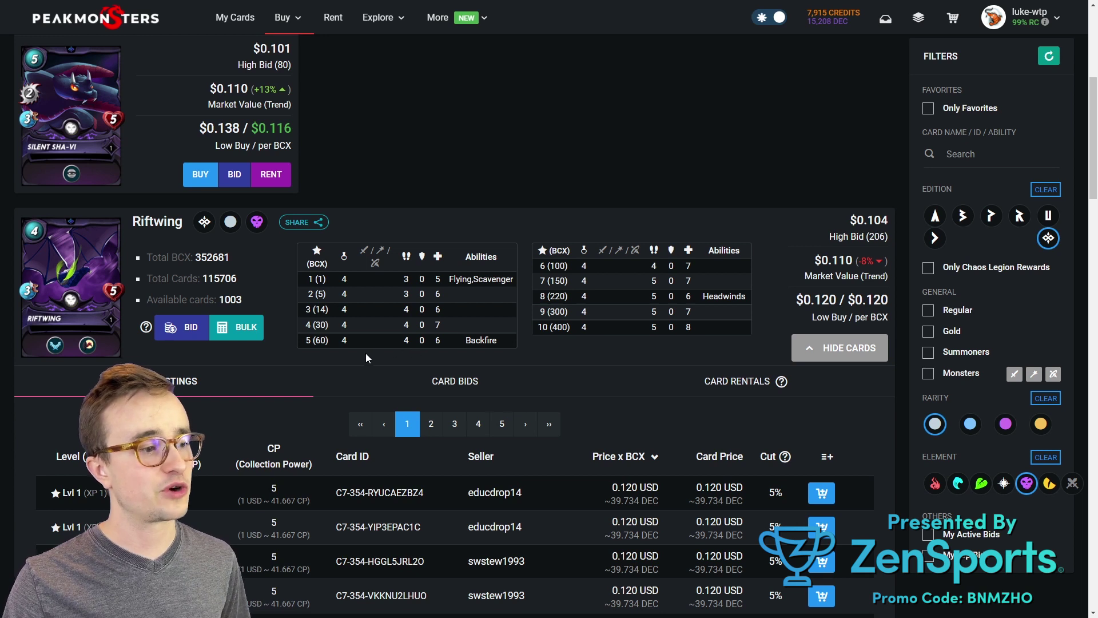
{"action": "mouse_move", "coordinate": [510, 342]}
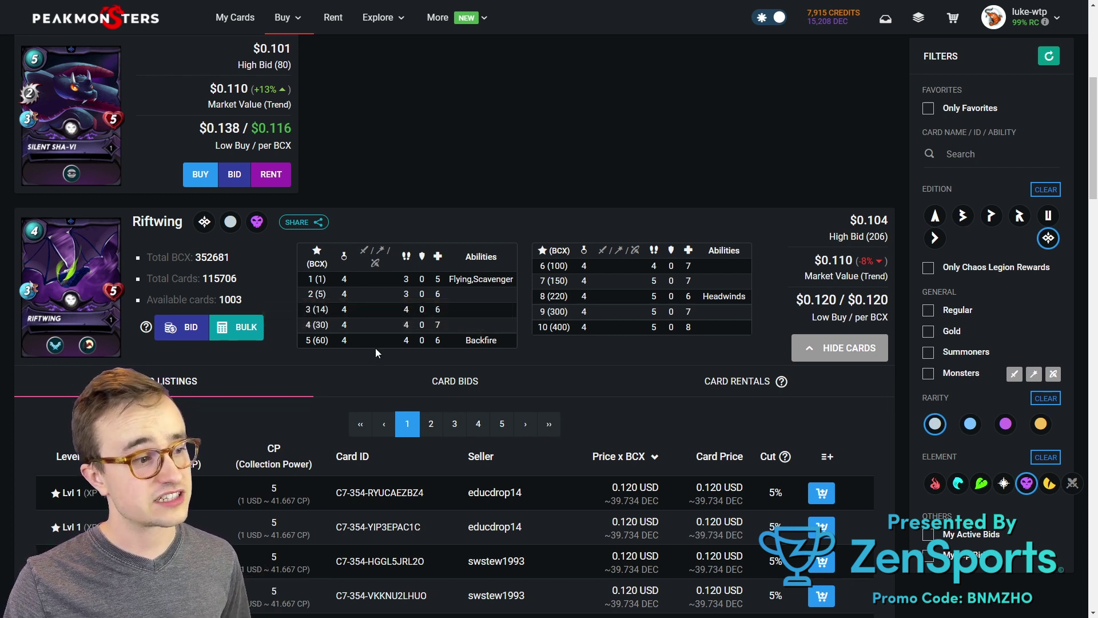
{"action": "mouse_move", "coordinate": [459, 339]}
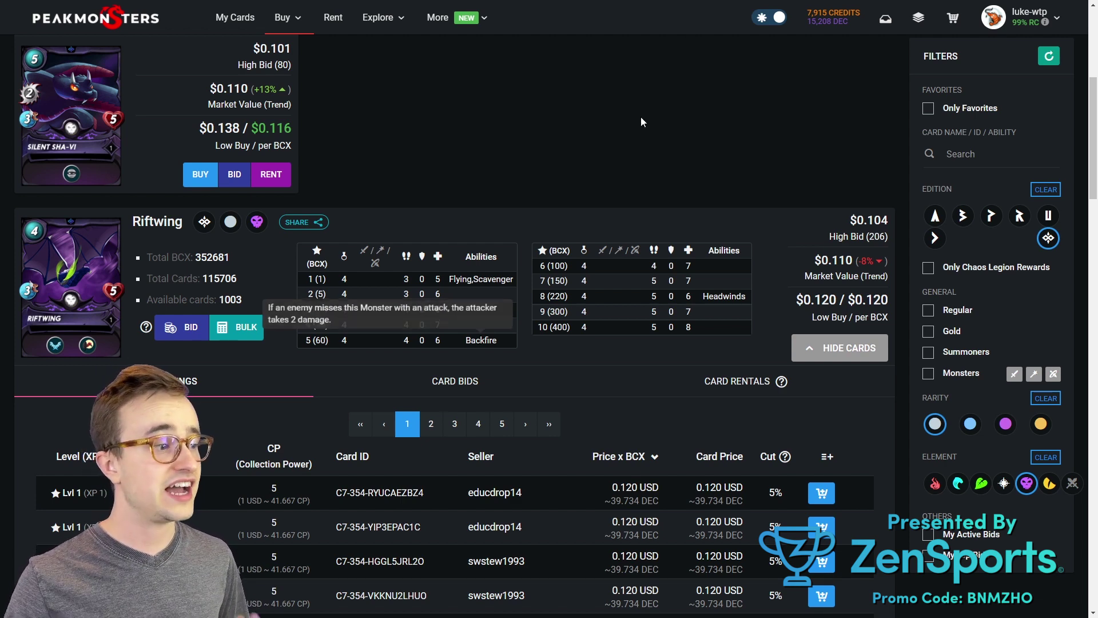
{"action": "left_click", "coordinate": [258, 334]}
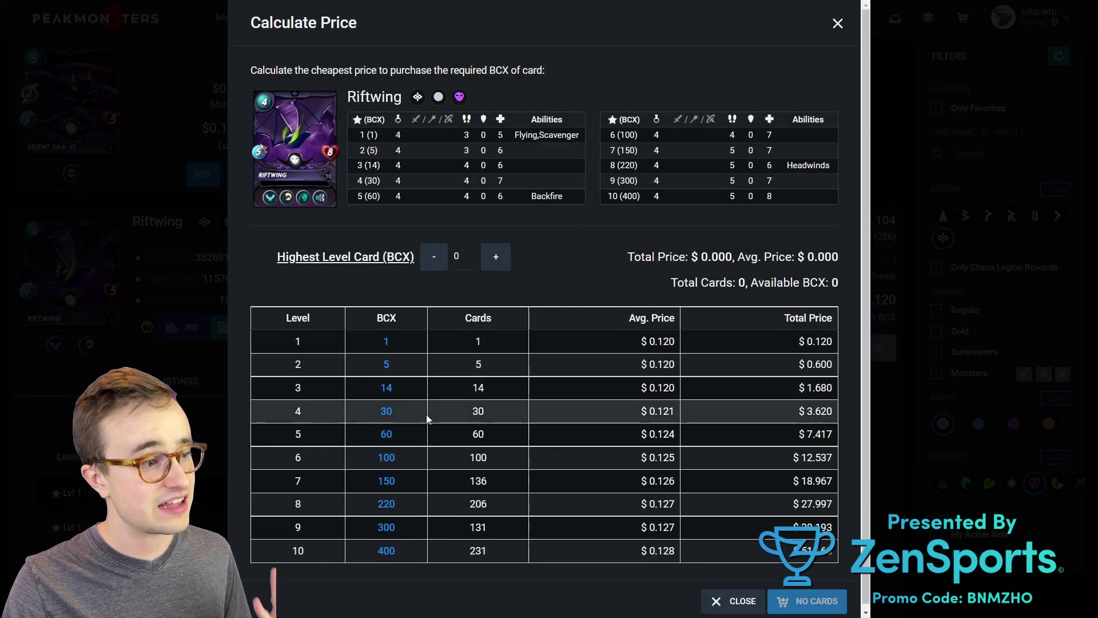
{"action": "left_click", "coordinate": [387, 434]}
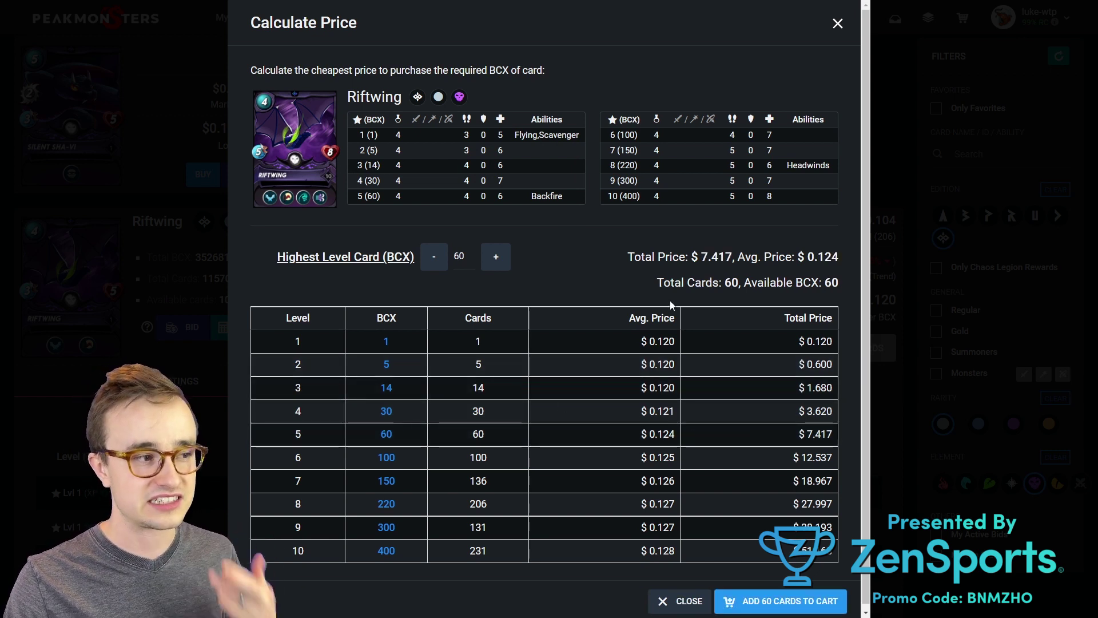
{"action": "left_click", "coordinate": [835, 33]}
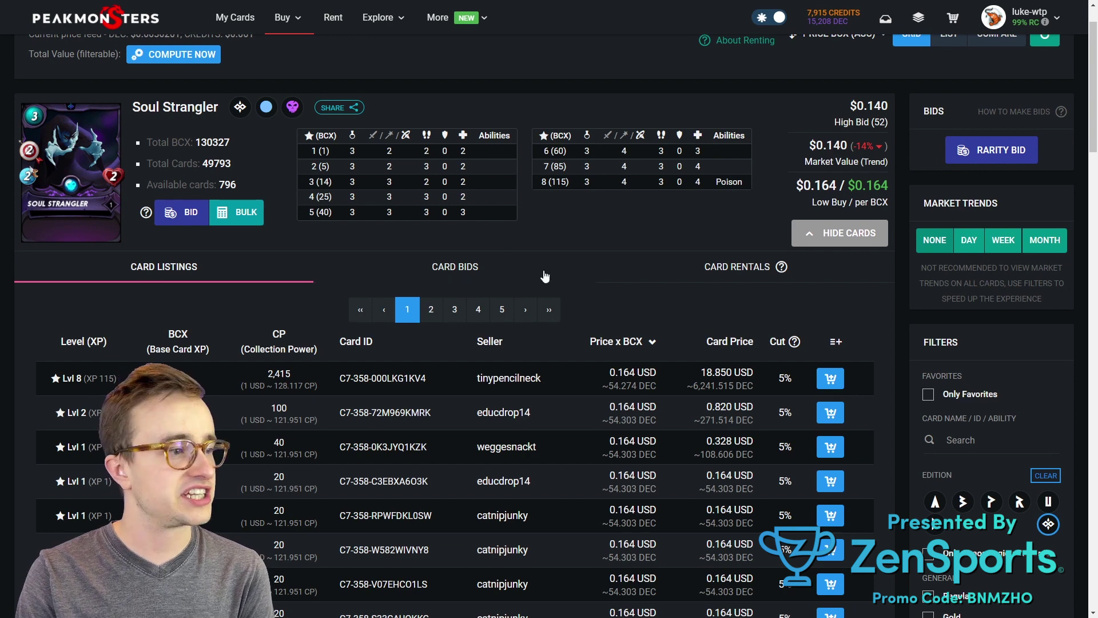
- Compare Soul Strangler's bulk purchase price for level 3 (14 BCX) with that for level 4 (25 BCX)
{"action": "left_click", "coordinate": [249, 216]}
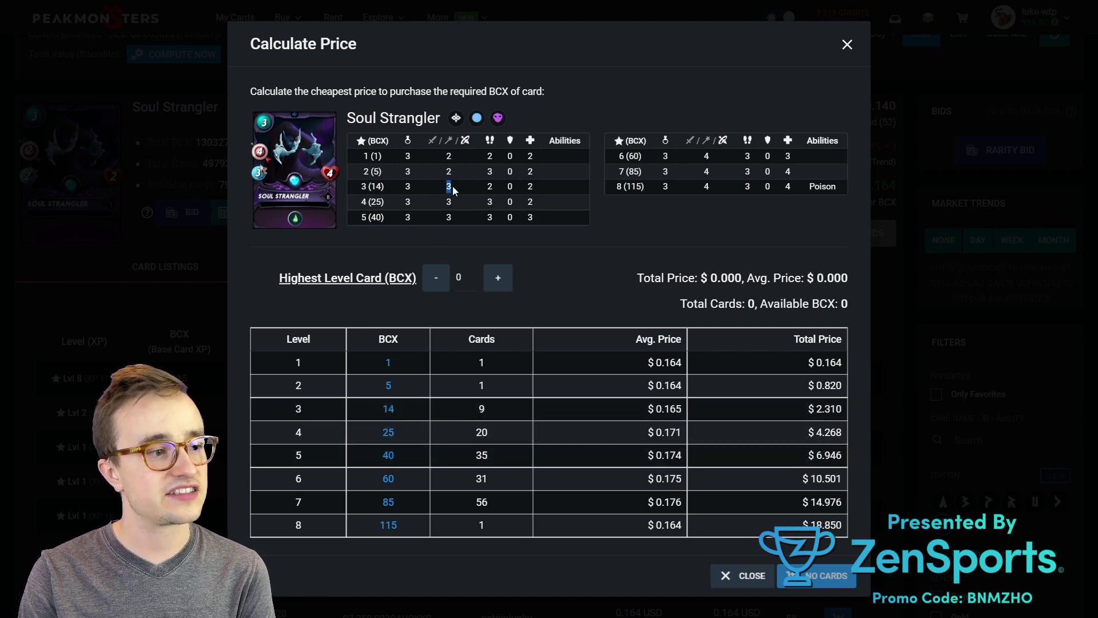
{"action": "left_click", "coordinate": [391, 409]}
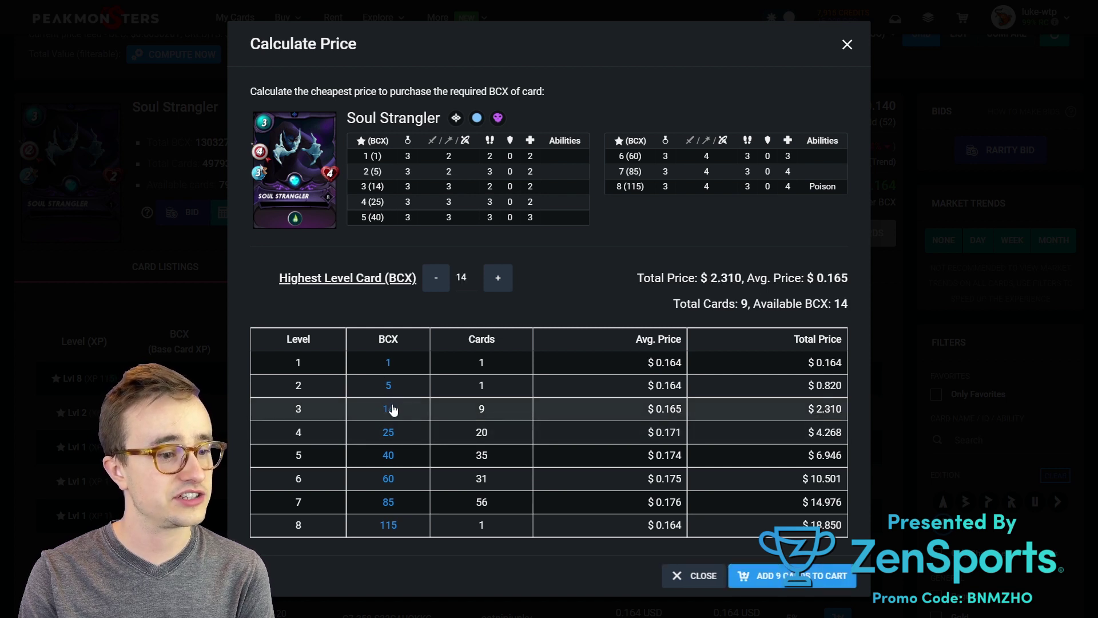
{"action": "left_click", "coordinate": [392, 433]}
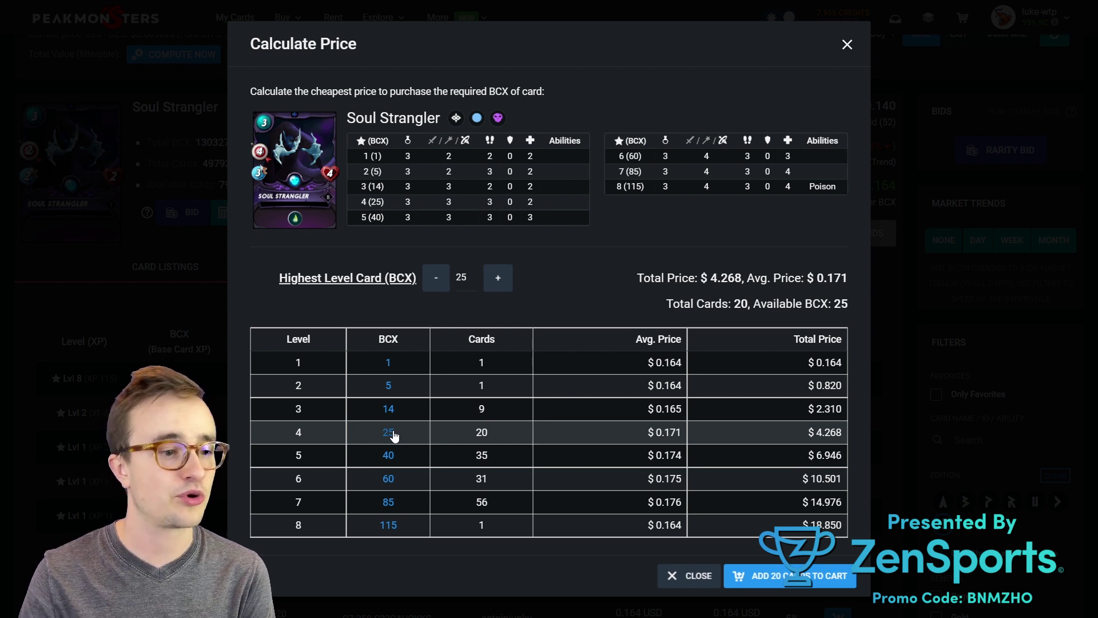
{"action": "left_click", "coordinate": [390, 410]}
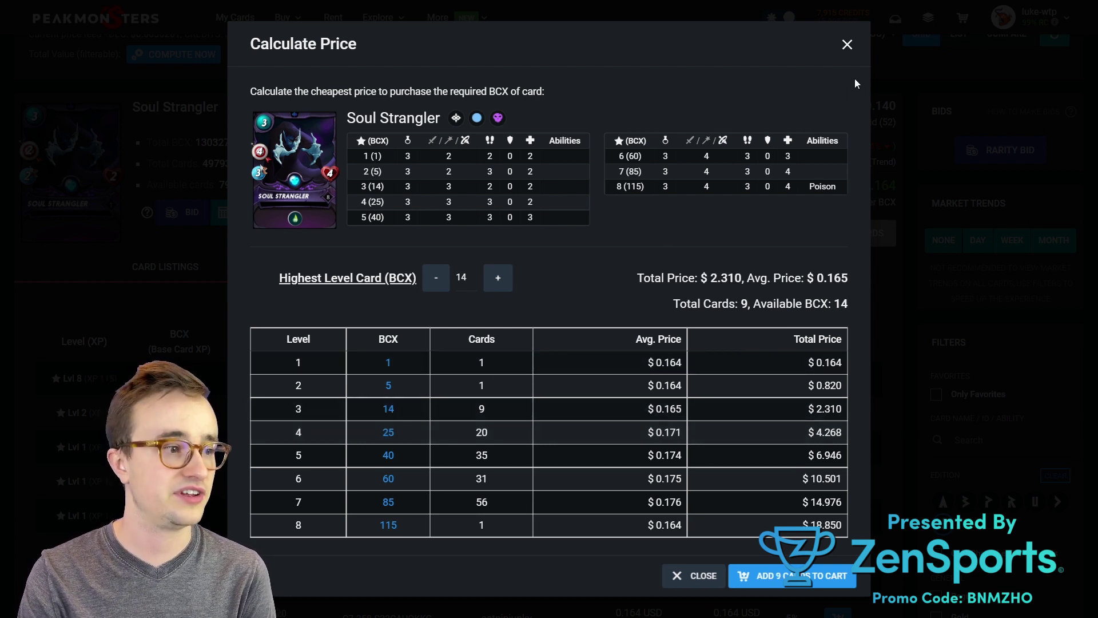
- Highlight Dhampir Stalker's level 4 stats and calculate its bulk price for that level (25 BCX)
{"action": "left_click", "coordinate": [847, 44]}
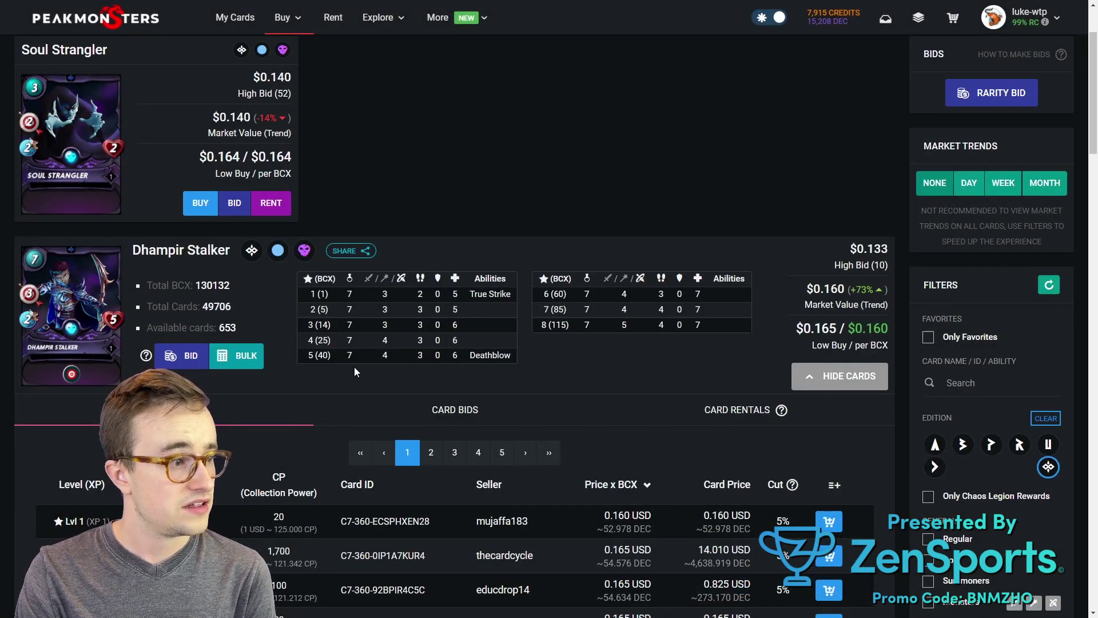
{"action": "scroll", "coordinate": [412, 338], "scroll_direction": "down", "scroll_amount": 1}
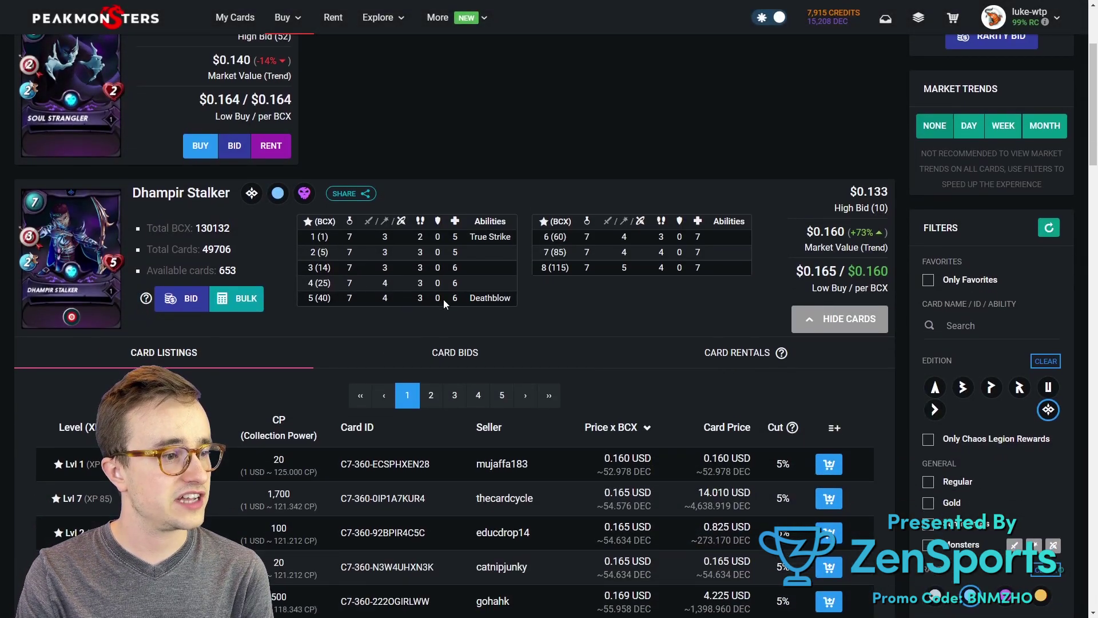
{"action": "left_click_drag", "start_coordinate": [478, 285], "coordinate": [410, 283]}
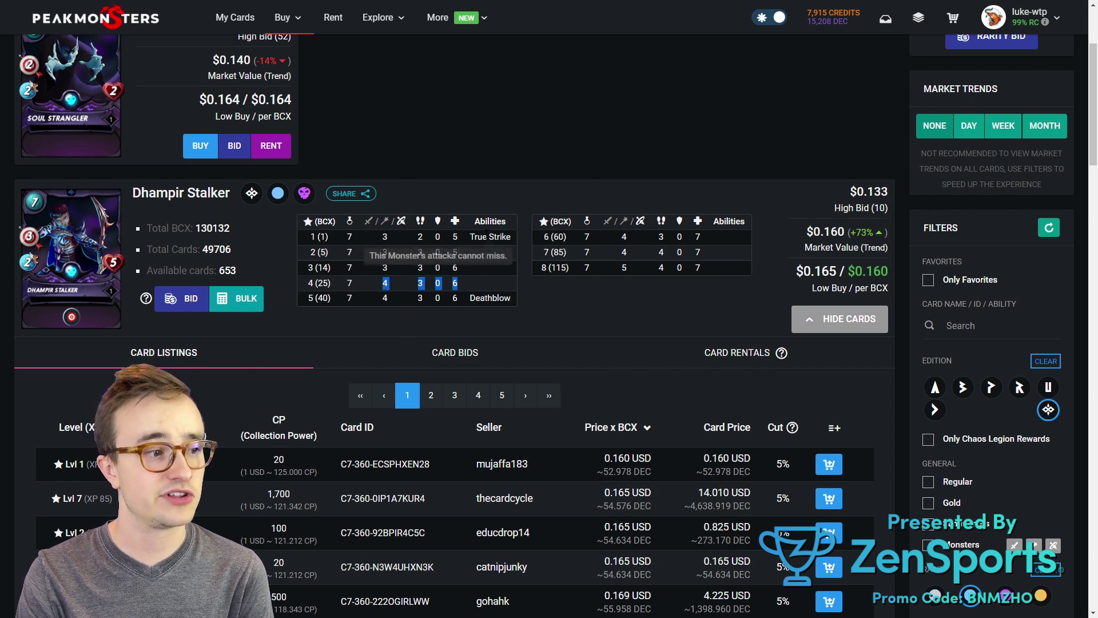
{"action": "left_click", "coordinate": [465, 280]}
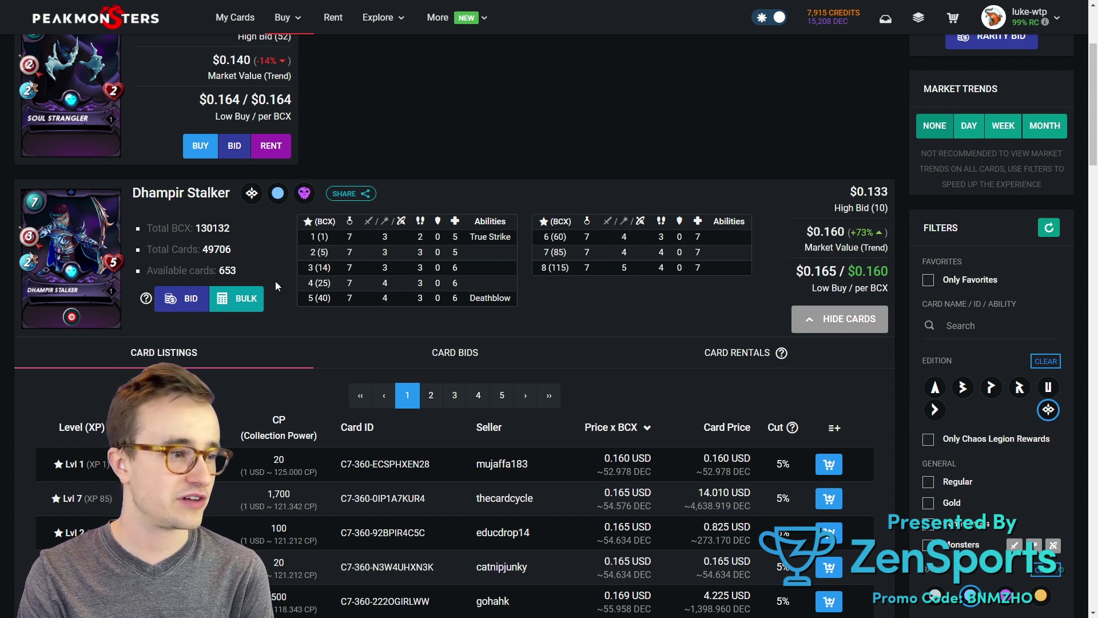
{"action": "left_click", "coordinate": [244, 295]}
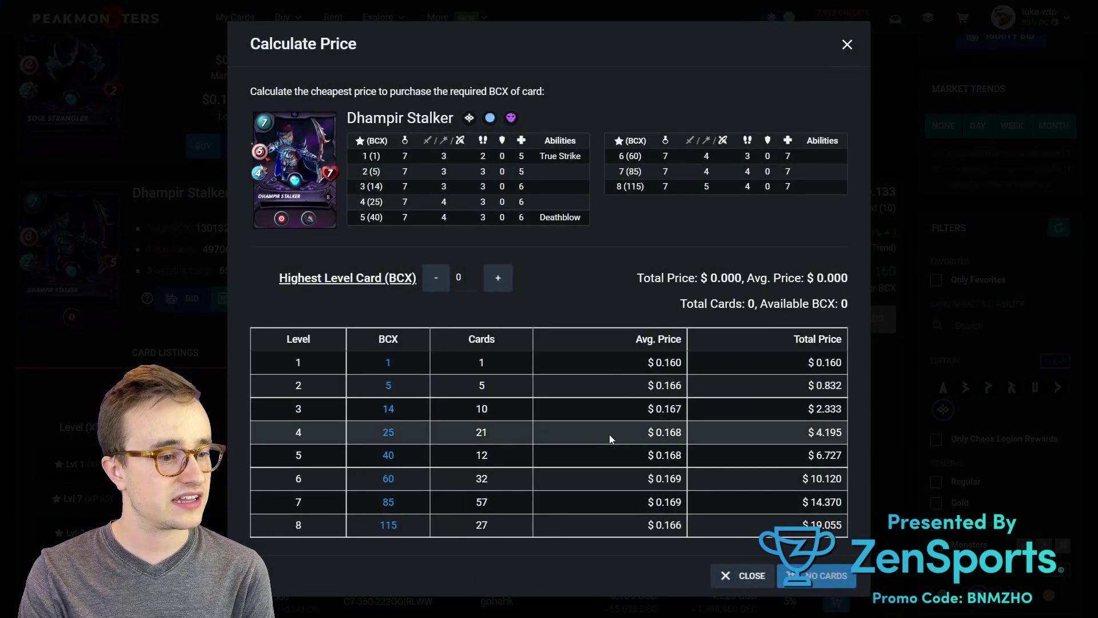
{"action": "left_click", "coordinate": [388, 436]}
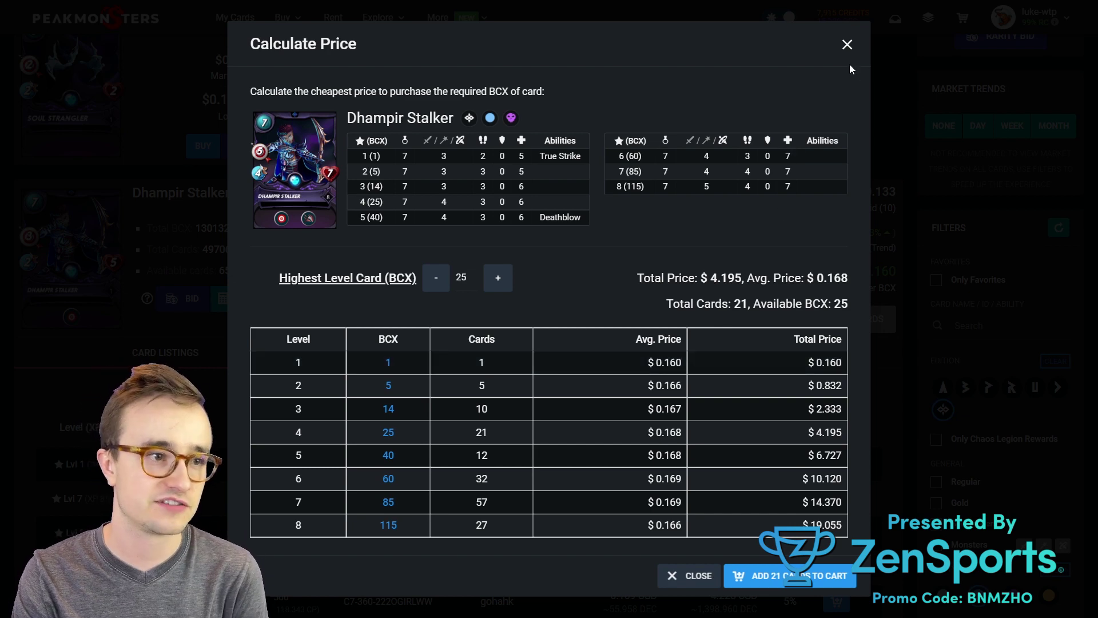
{"action": "left_click", "coordinate": [847, 49]}
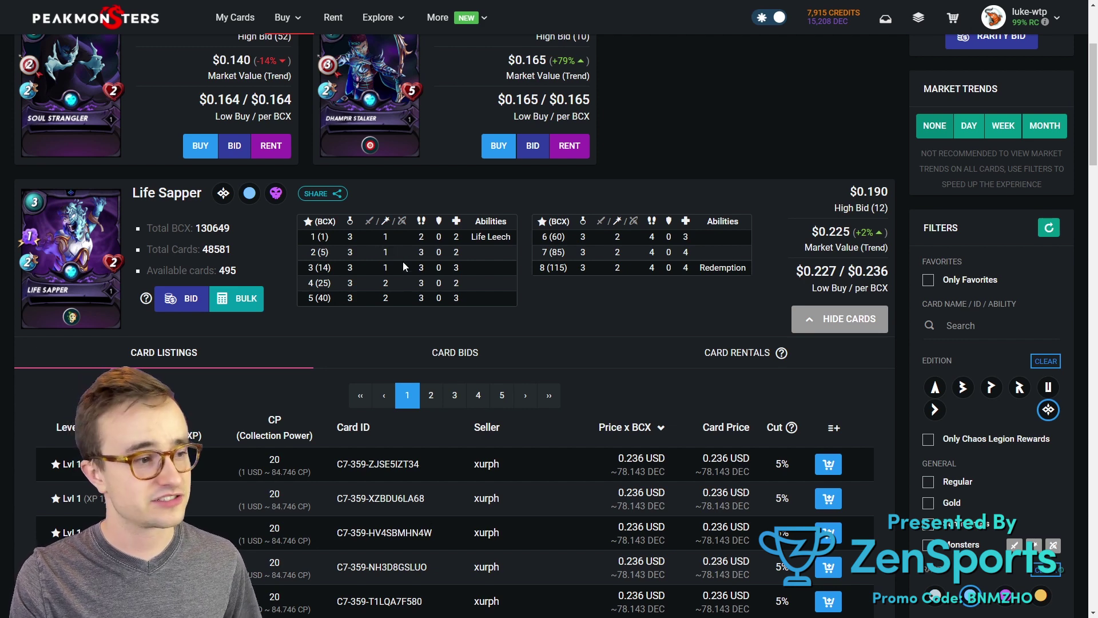
- View Life Sapper's bulk purchase prices for each level
{"action": "left_click", "coordinate": [236, 299]}
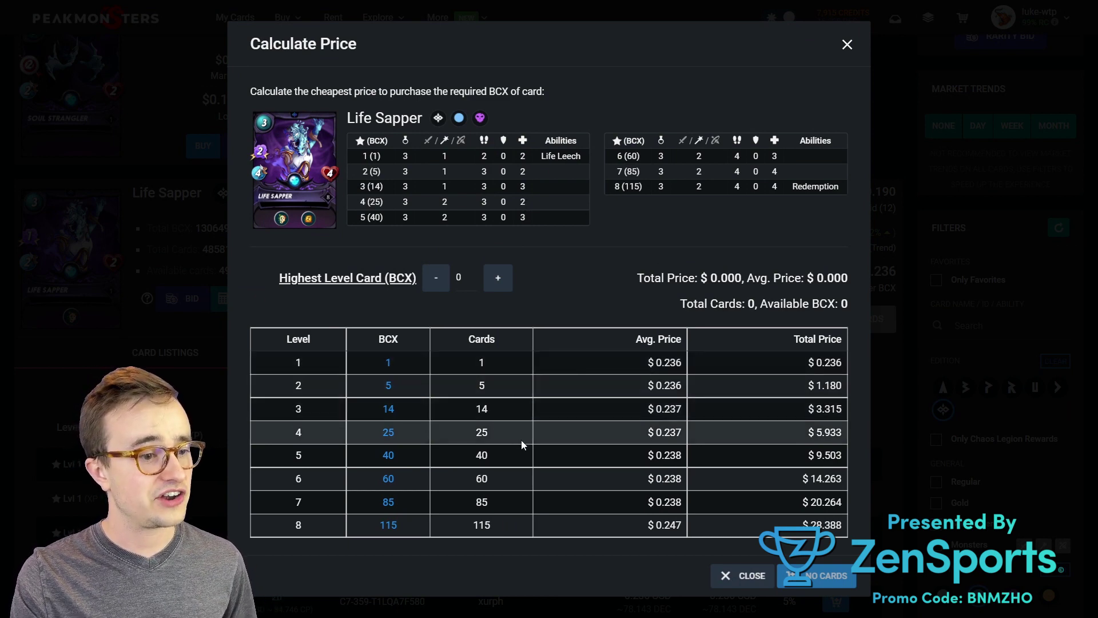
{"action": "left_click", "coordinate": [847, 44]}
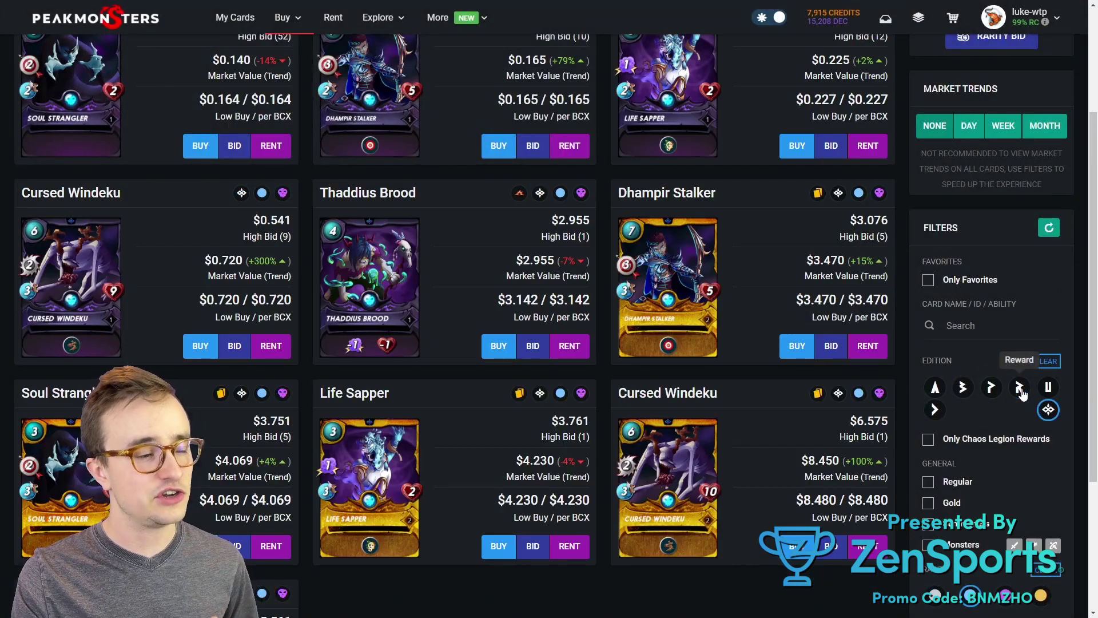
- Include Reward edition cards in the market filter and examine Venari Bonesmith's stats and abilities by level
{"action": "left_click", "coordinate": [1019, 388]}
{"action": "scroll", "coordinate": [502, 392], "scroll_direction": "up", "scroll_amount": 2}
{"action": "scroll", "coordinate": [502, 392], "scroll_direction": "down", "scroll_amount": 2}
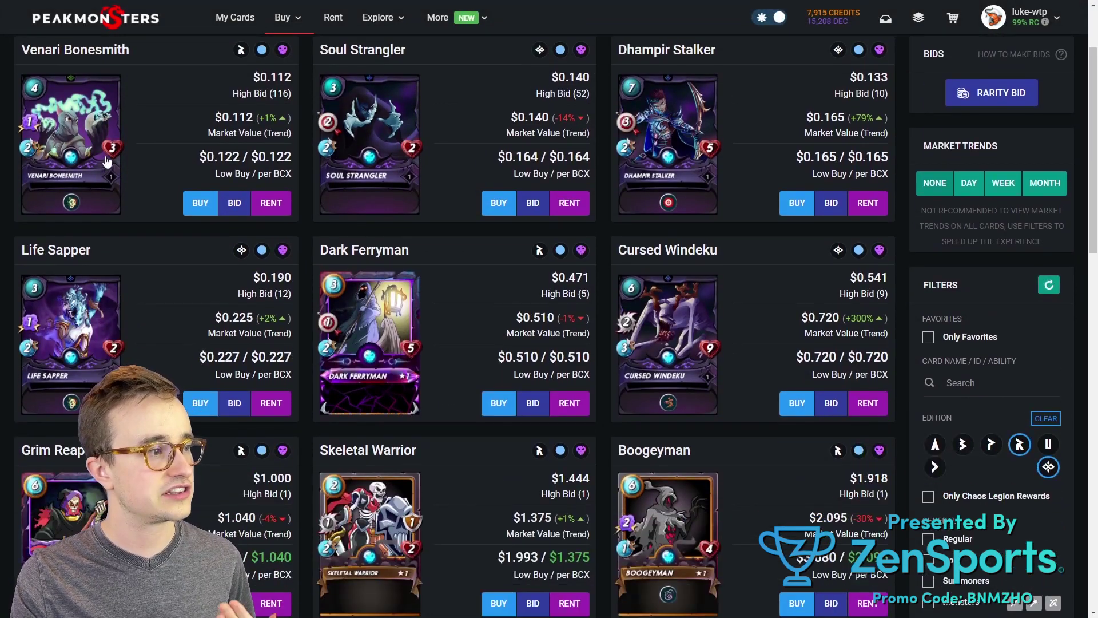
{"action": "left_click", "coordinate": [79, 170]}
{"action": "scroll", "coordinate": [229, 246], "scroll_direction": "up", "scroll_amount": 1}
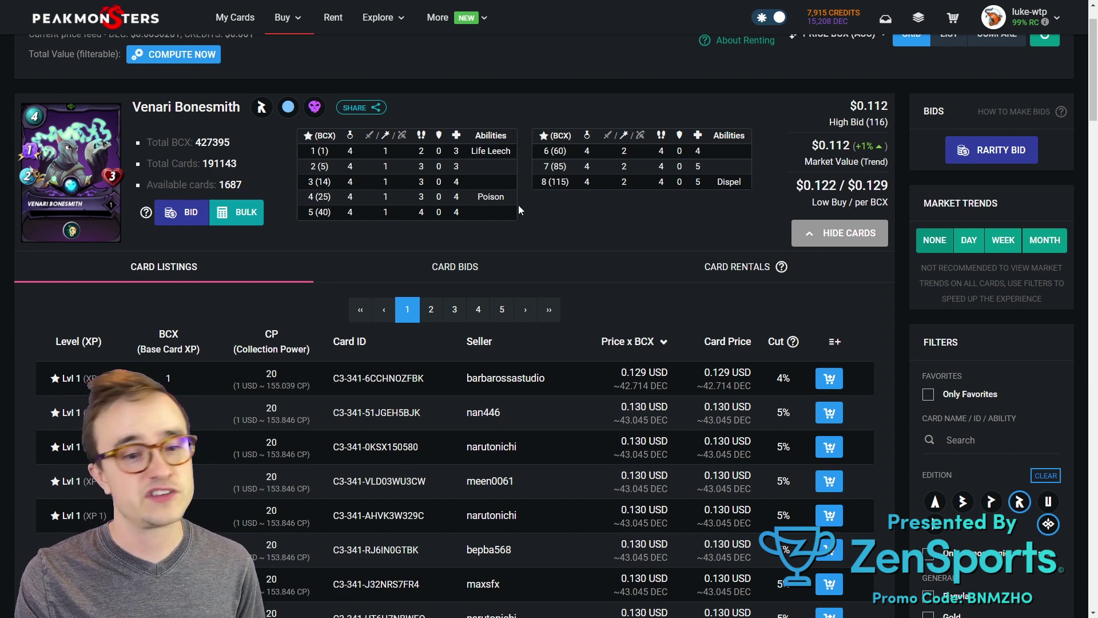
{"action": "left_click", "coordinate": [87, 190]}
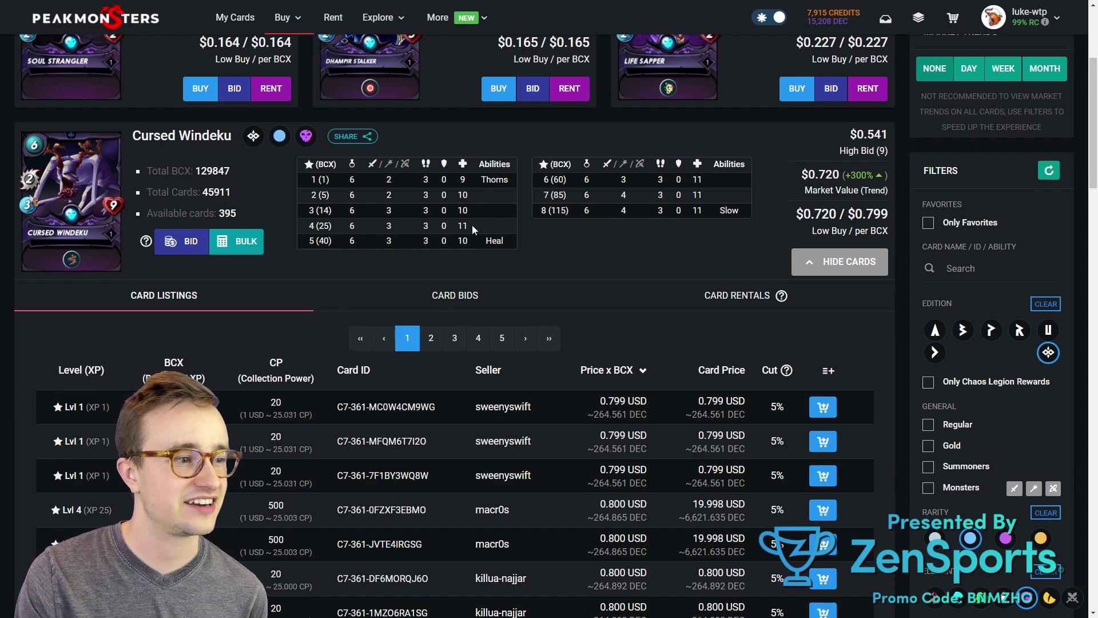
- View the bulk purchase prices of Cursed Windeku and Insidious Warlock, highlighting the Warlock's level 2 attack value
{"action": "left_click", "coordinate": [229, 244]}
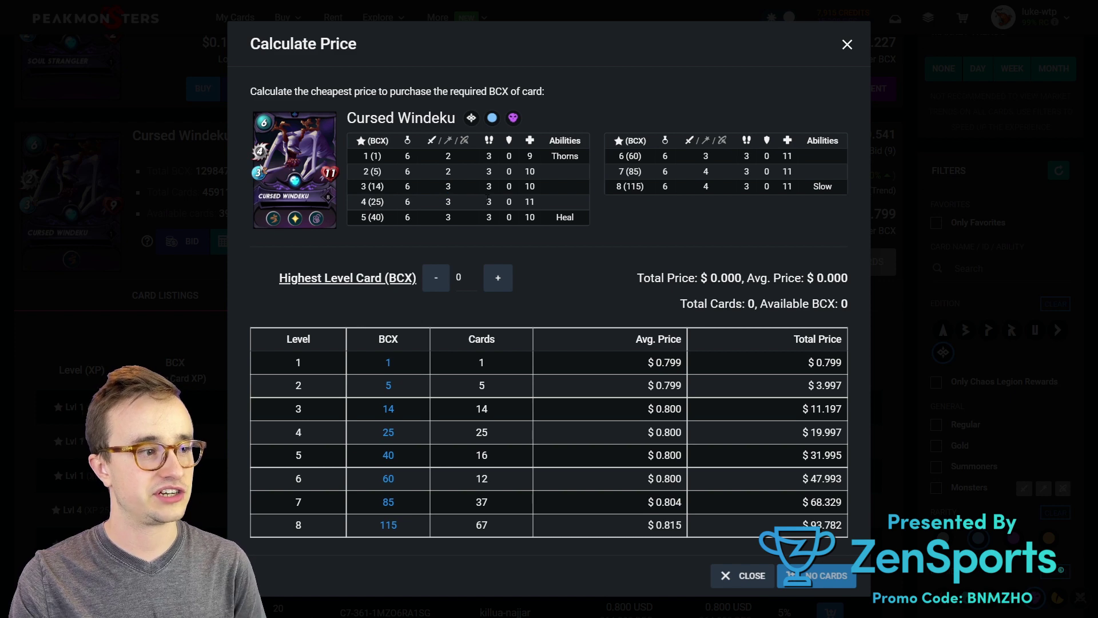
{"action": "left_click", "coordinate": [847, 44]}
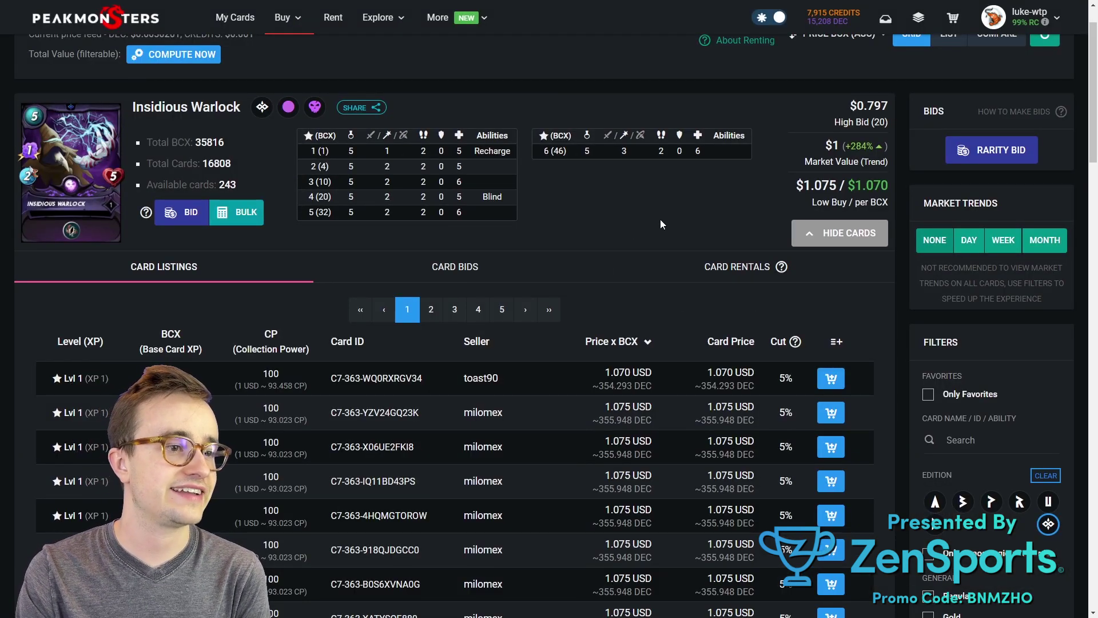
{"action": "scroll", "coordinate": [558, 231], "scroll_direction": "up", "scroll_amount": 1}
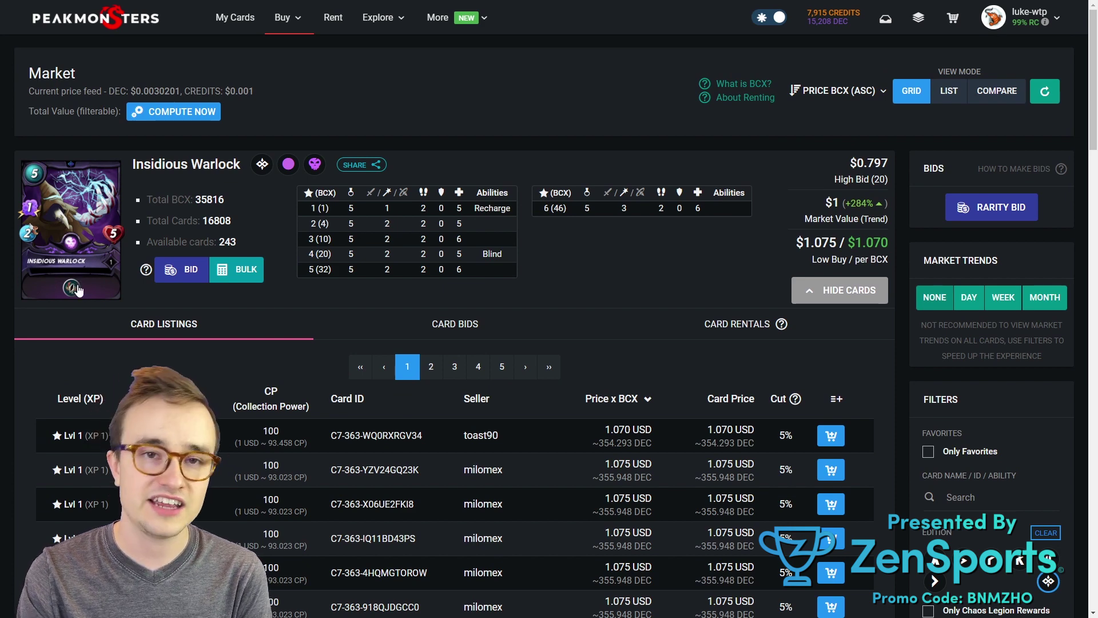
{"action": "left_click", "coordinate": [235, 271]}
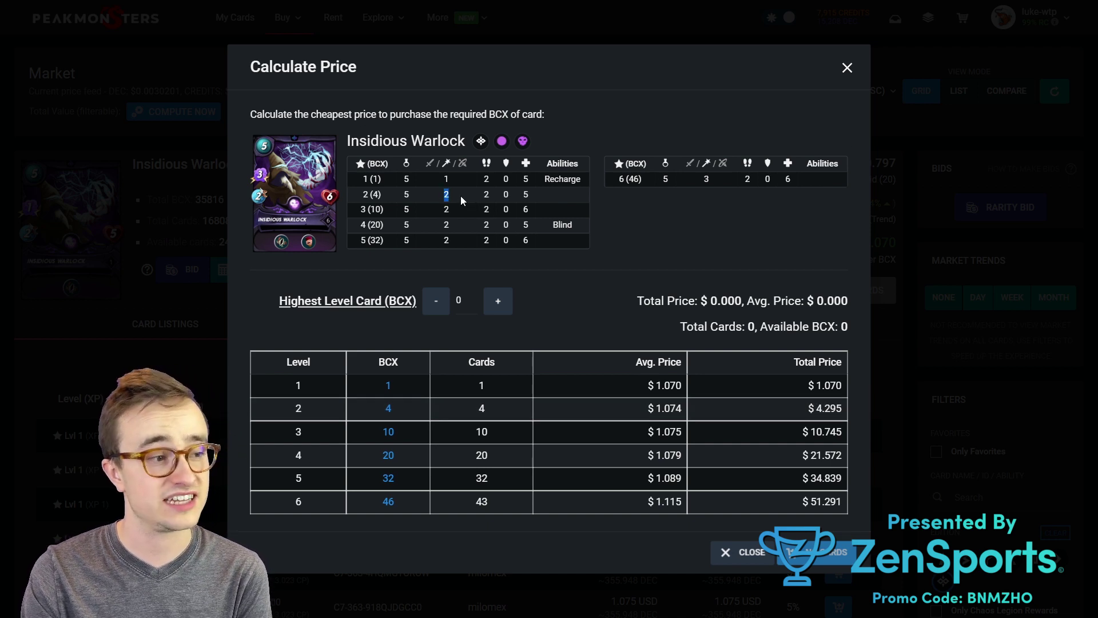
{"action": "left_click", "coordinate": [648, 218]}
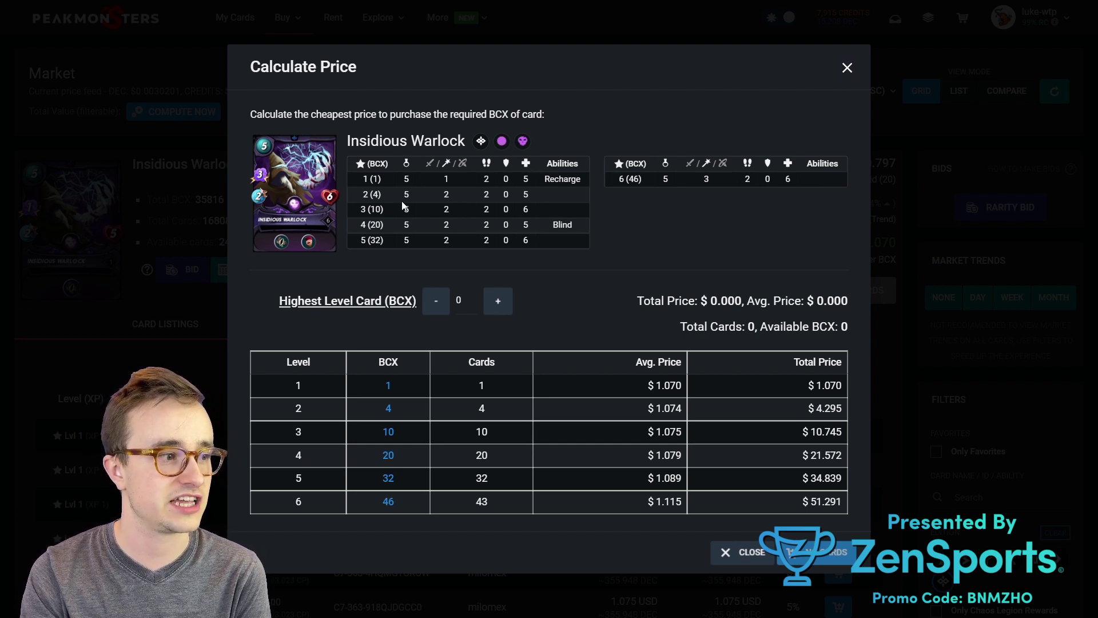
{"action": "left_click", "coordinate": [845, 73]}
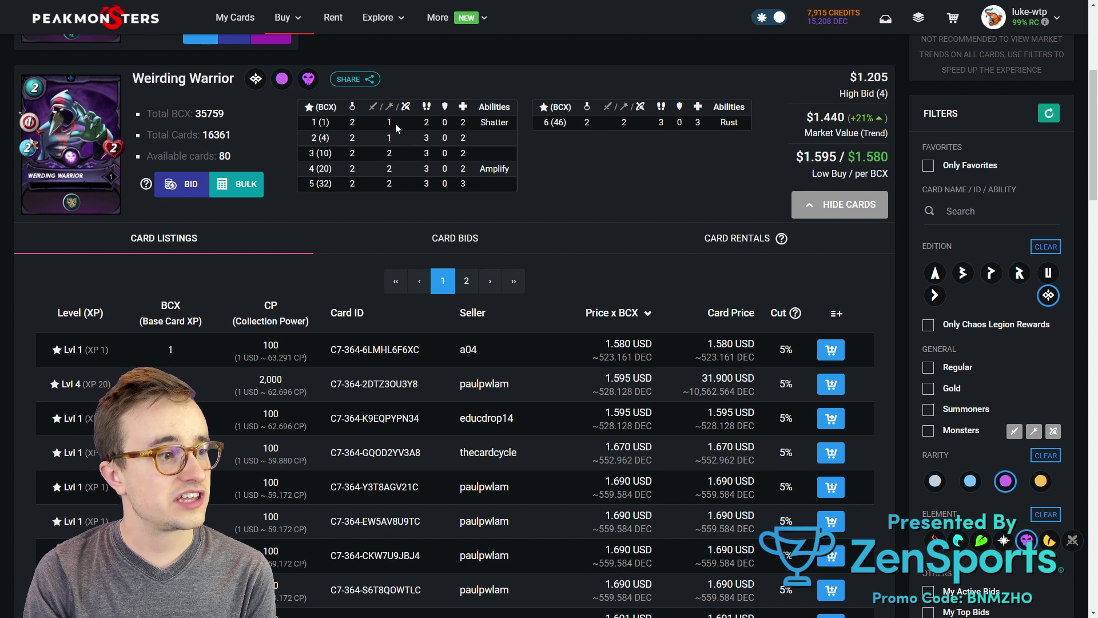
- Examine Weirding Warrior's stats and abilities by level and view its bulk purchase prices
{"action": "left_click", "coordinate": [515, 128]}
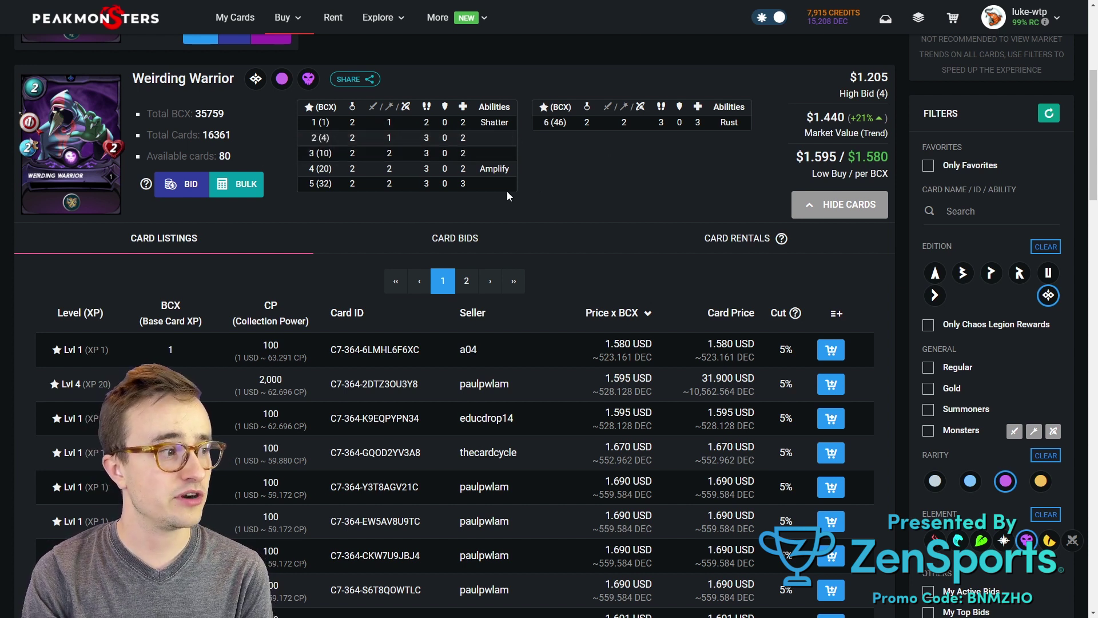
{"action": "left_click", "coordinate": [256, 182]}
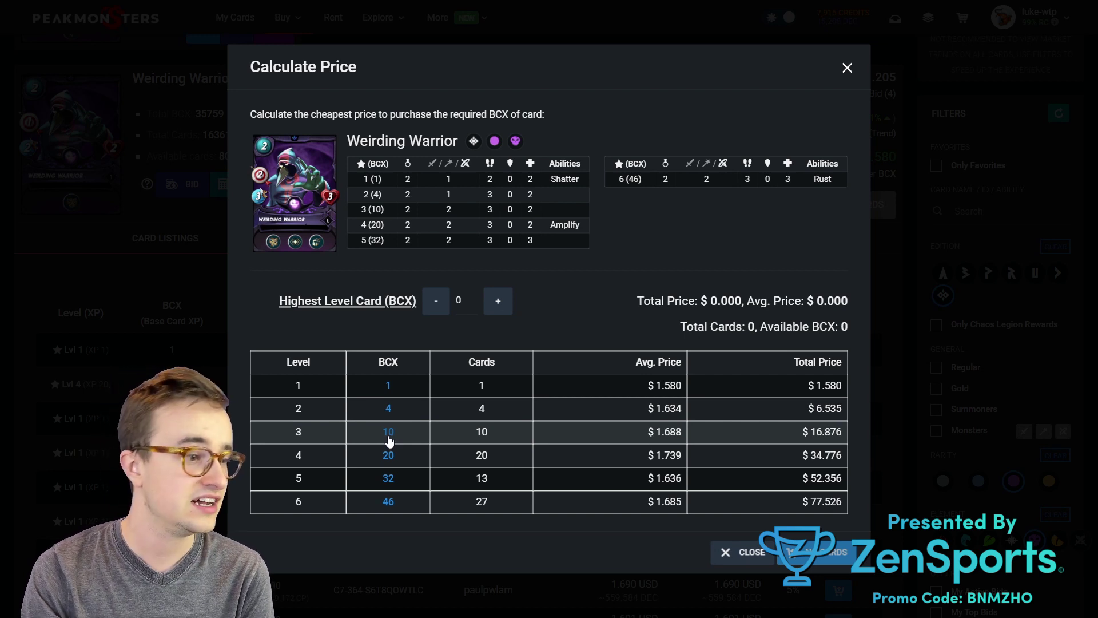
{"action": "left_click", "coordinate": [847, 68]}
{"action": "key", "text": "Escape"}
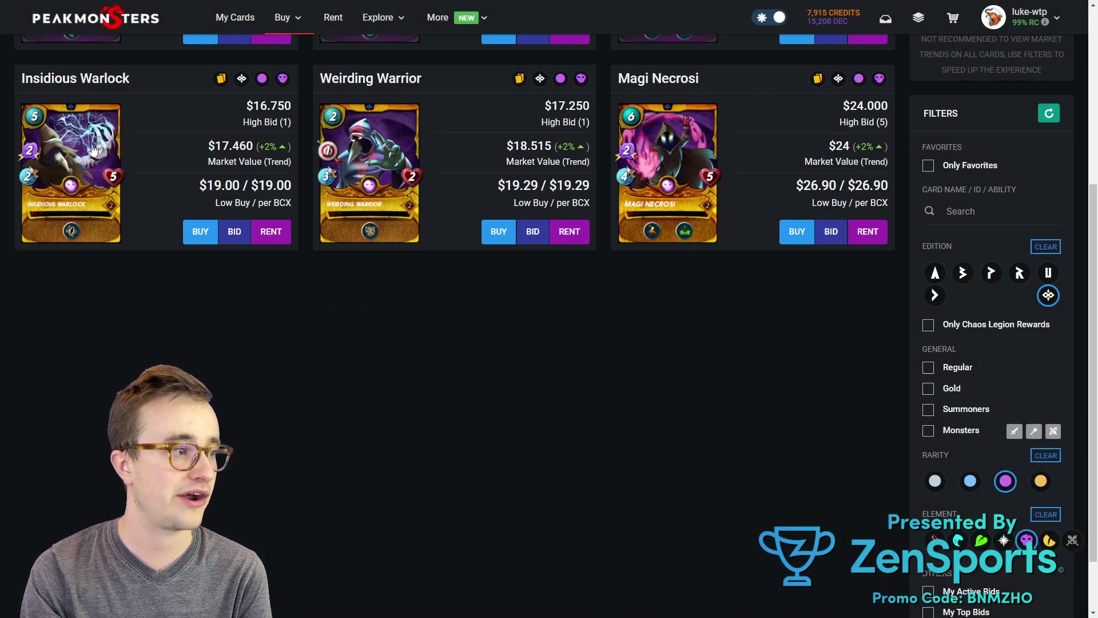
- Open the regular Magi Necrosi's details, highlight its level 3 attack and calculate its bulk price for that level (10 BCX)
{"action": "scroll", "coordinate": [438, 245], "scroll_direction": "up", "scroll_amount": 3}
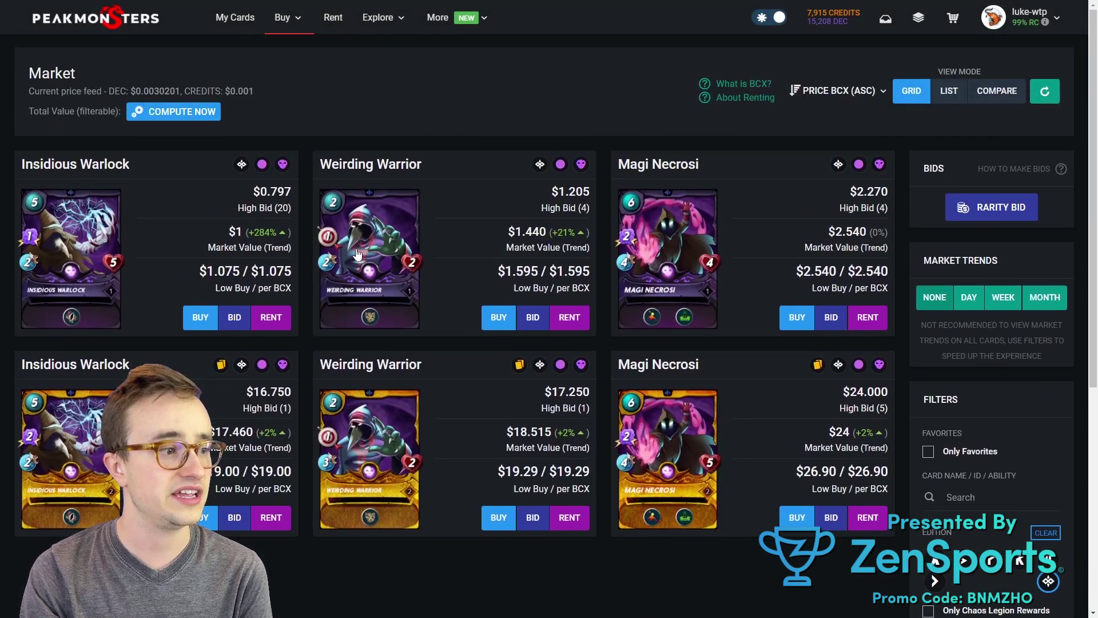
{"action": "left_click", "coordinate": [733, 286]}
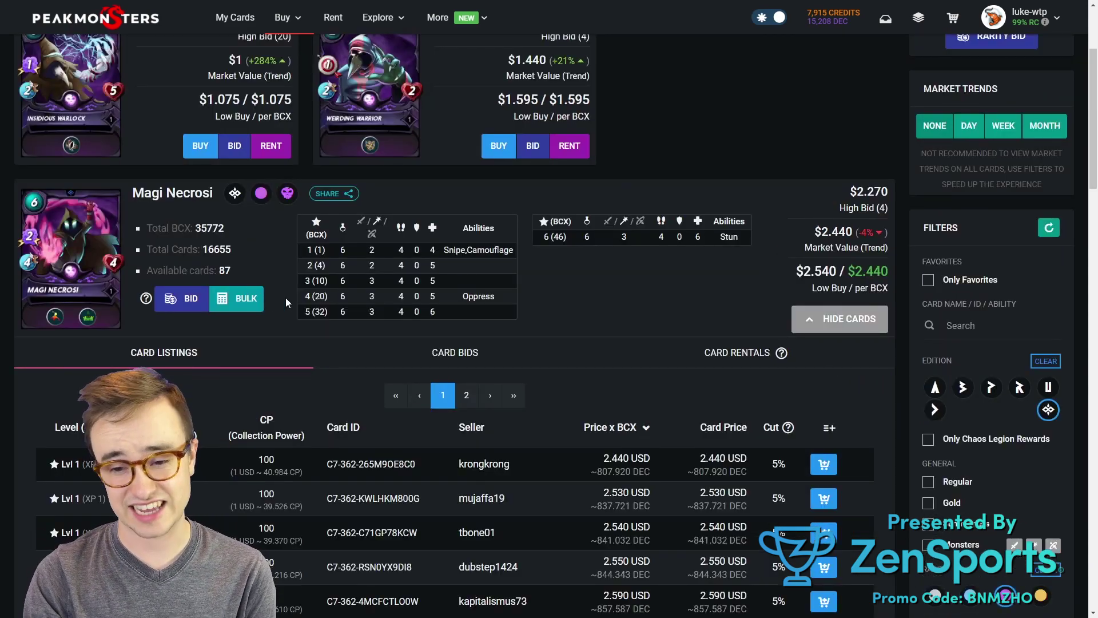
{"action": "left_click", "coordinate": [255, 298]}
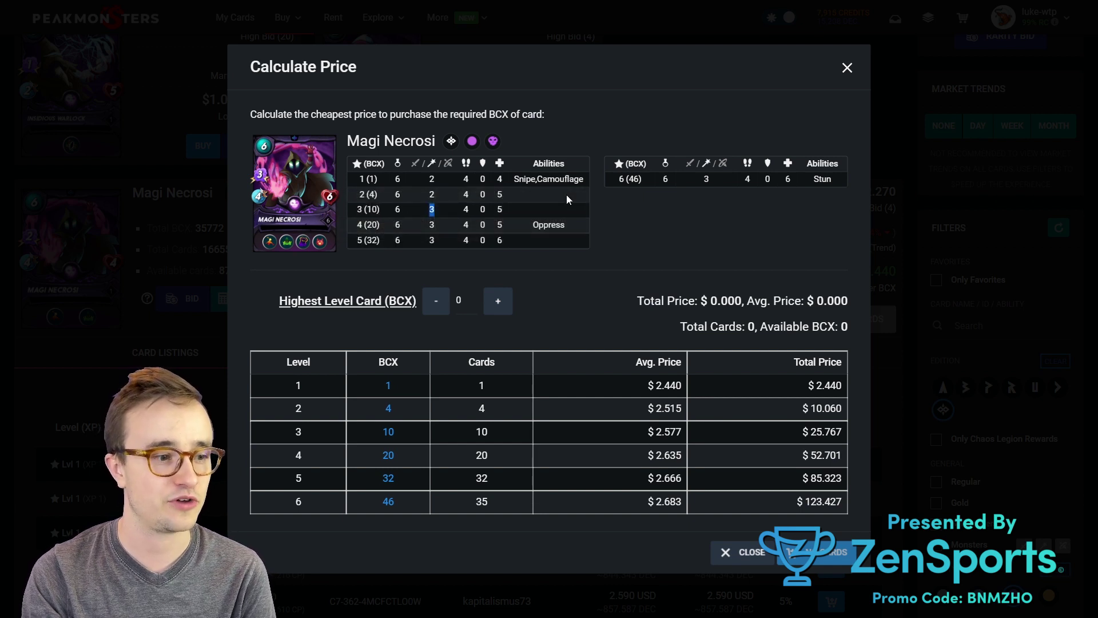
{"action": "left_click", "coordinate": [389, 432]}
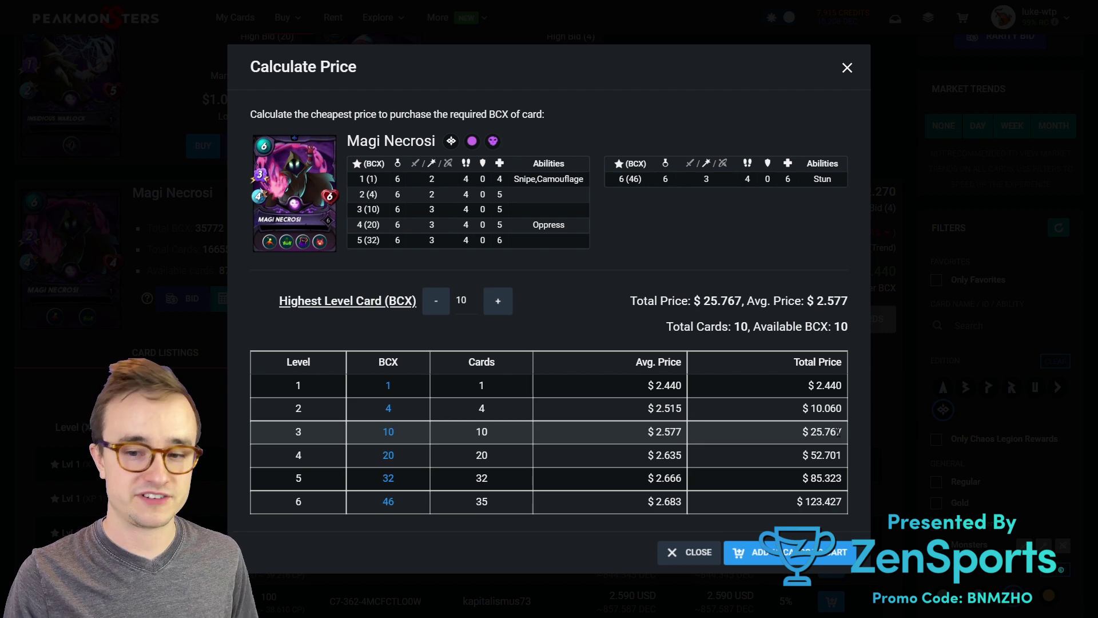
{"action": "left_click", "coordinate": [883, 110]}
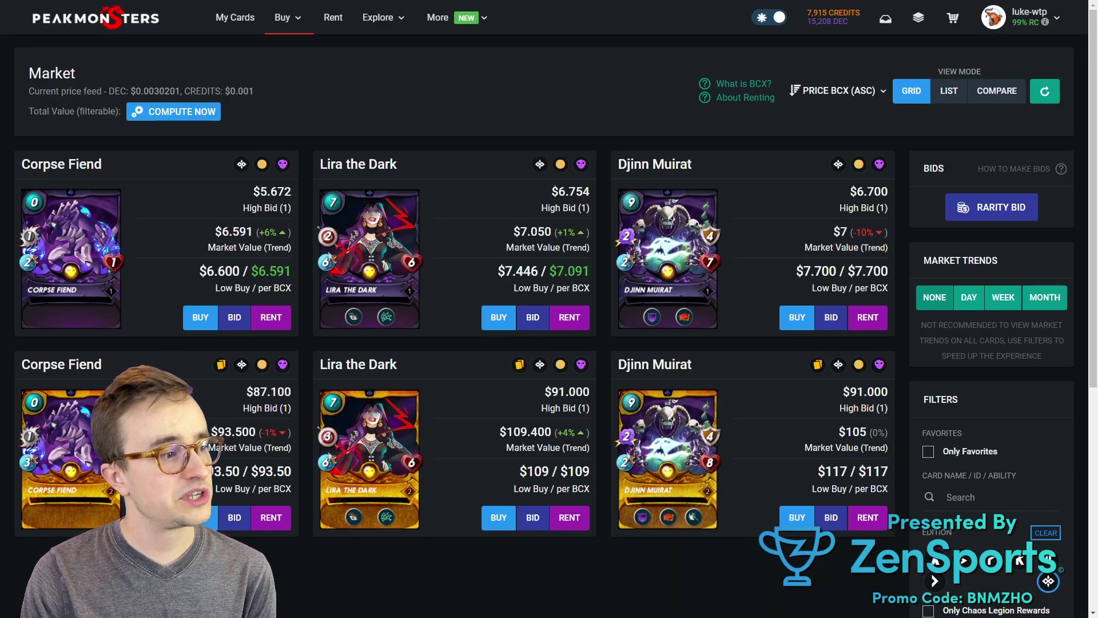
- Check the regular Corpse Fiend's stats, and calculate Lira the Dark's bulk price for level 2 (3 BCX)
{"action": "left_click", "coordinate": [91, 269]}
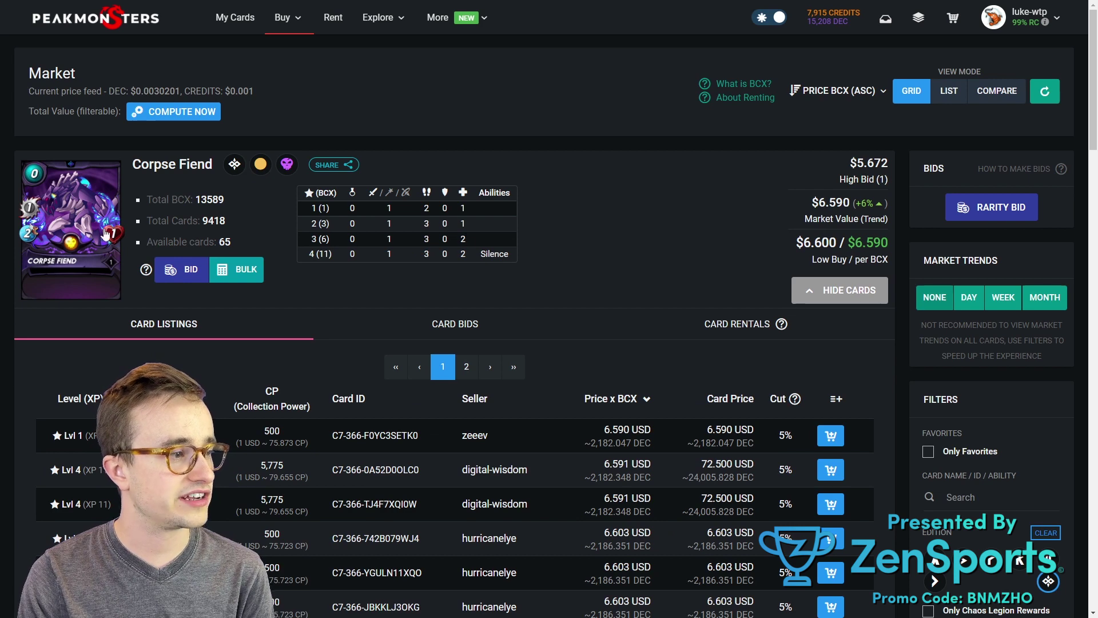
{"action": "left_click", "coordinate": [81, 235]}
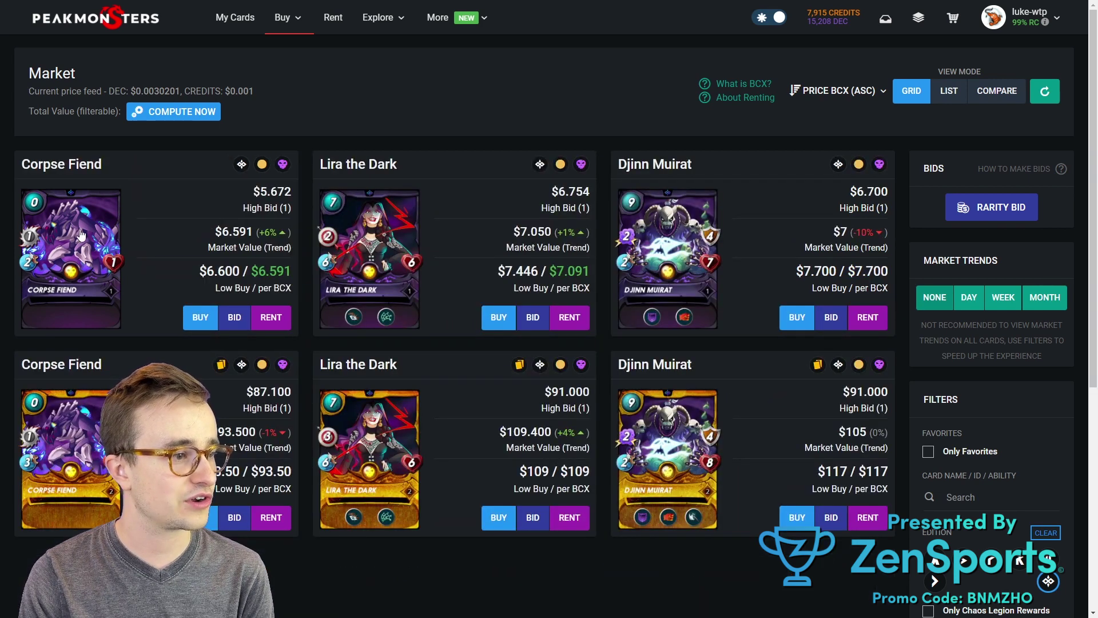
{"action": "left_click", "coordinate": [374, 231]}
{"action": "scroll", "coordinate": [375, 231], "scroll_direction": "down", "scroll_amount": 2}
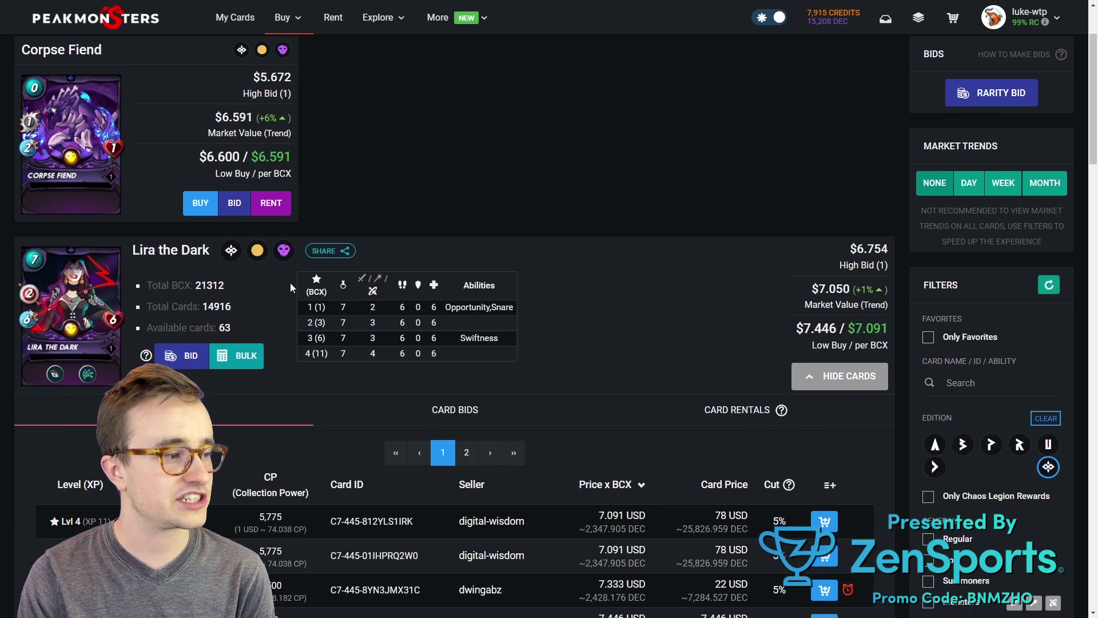
{"action": "scroll", "coordinate": [37, 344], "scroll_direction": "down", "scroll_amount": 1}
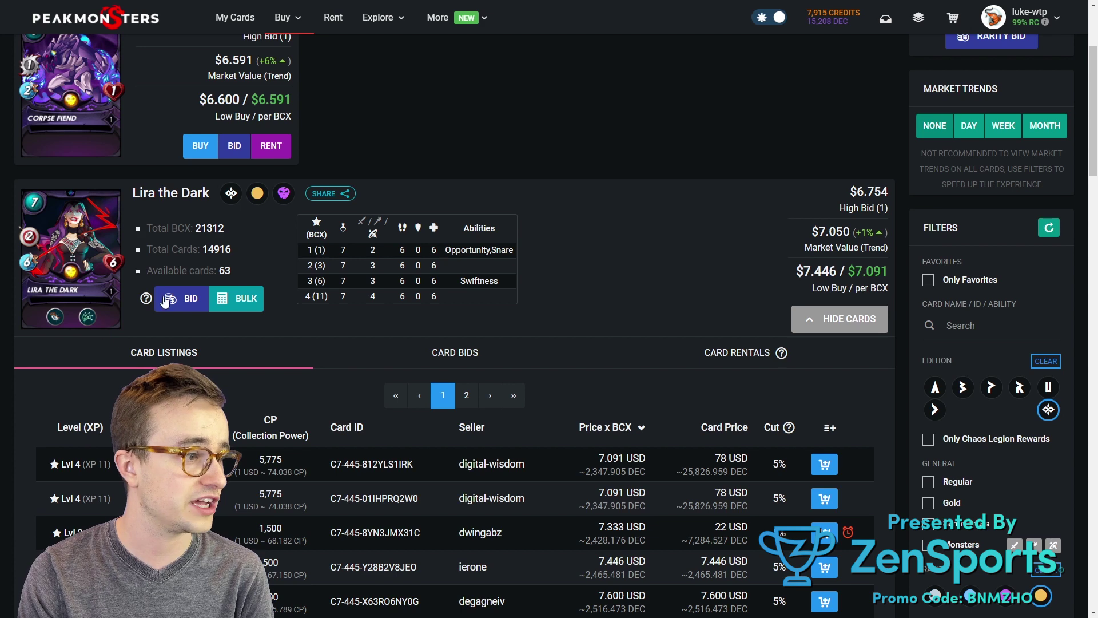
{"action": "left_click", "coordinate": [255, 302]}
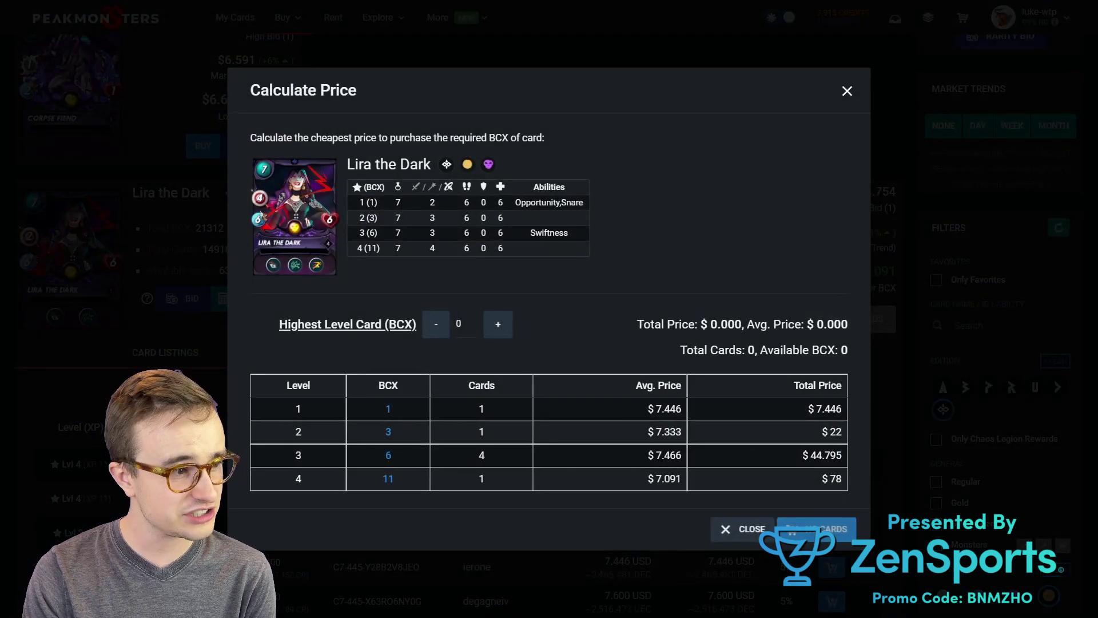
{"action": "left_click", "coordinate": [390, 432]}
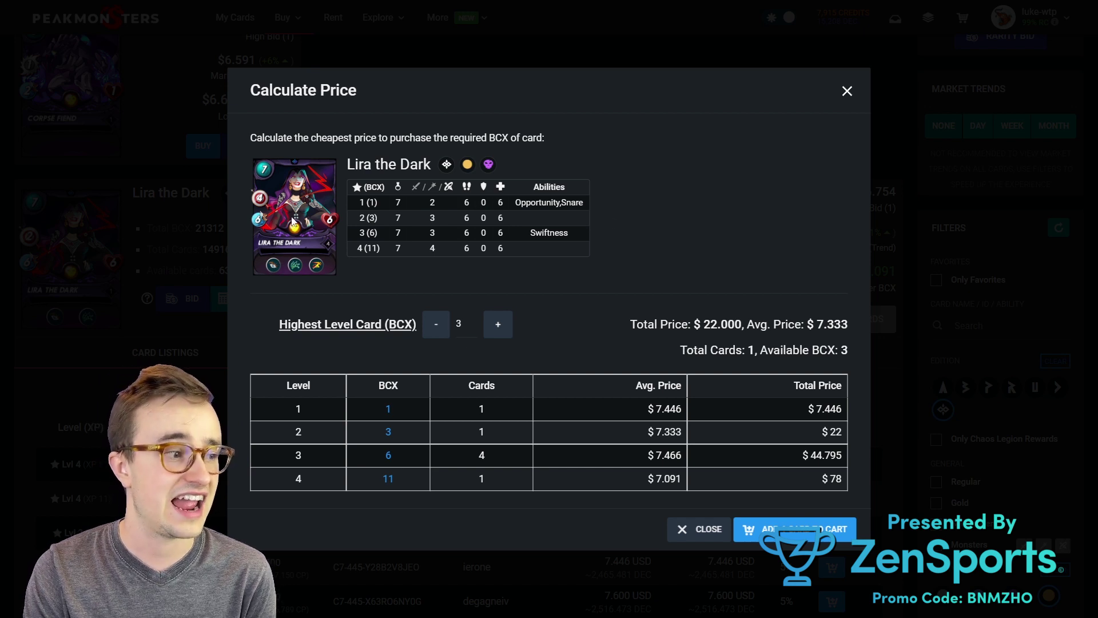
{"action": "left_click", "coordinate": [847, 94]}
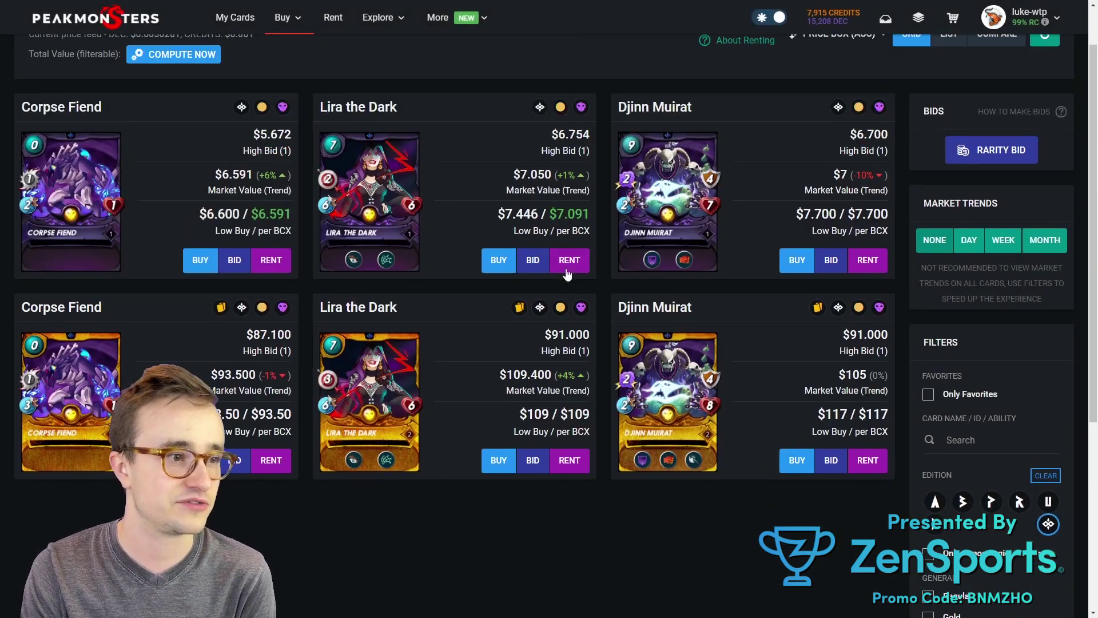
- Open the regular Djinn Muirat's details and examine its stats and abilities at each level
{"action": "left_click", "coordinate": [656, 211]}
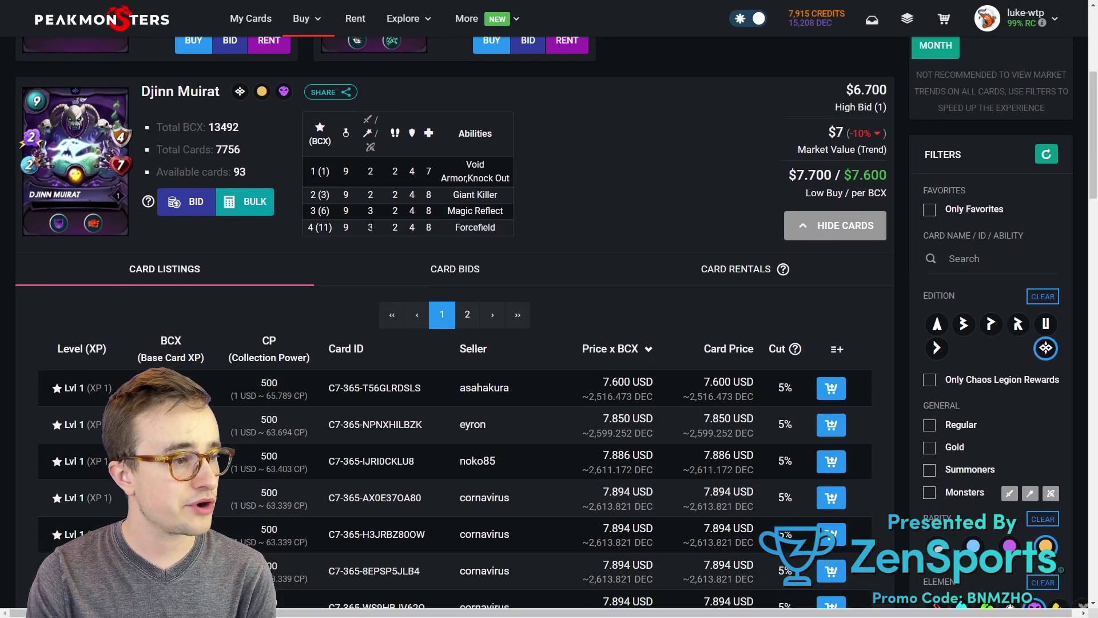
{"action": "scroll", "coordinate": [572, 206], "scroll_direction": "up", "scroll_amount": 1}
{"action": "mouse_move", "coordinate": [475, 252]}
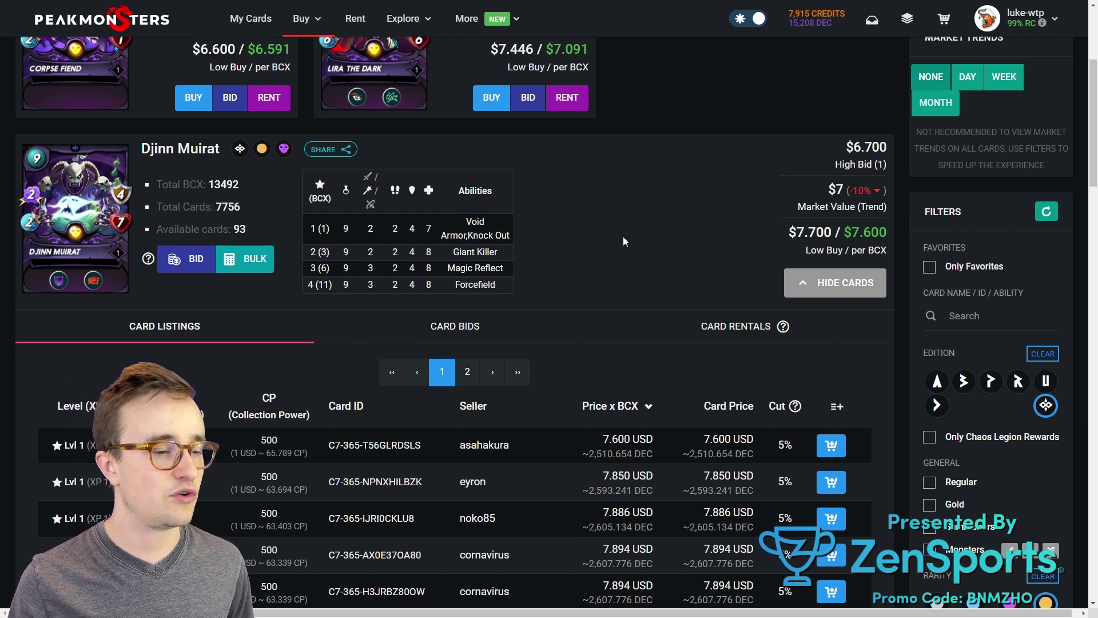
- View the bulk purchase prices by level for the regular Djinn Muirat
{"action": "left_click", "coordinate": [249, 260]}
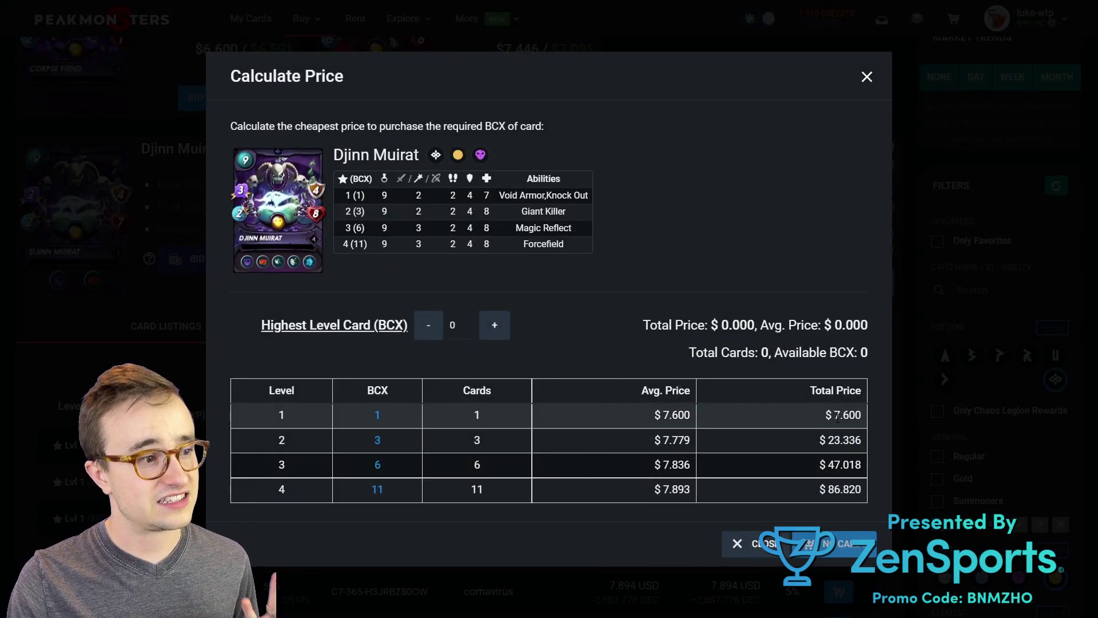
{"action": "mouse_move", "coordinate": [494, 212]}
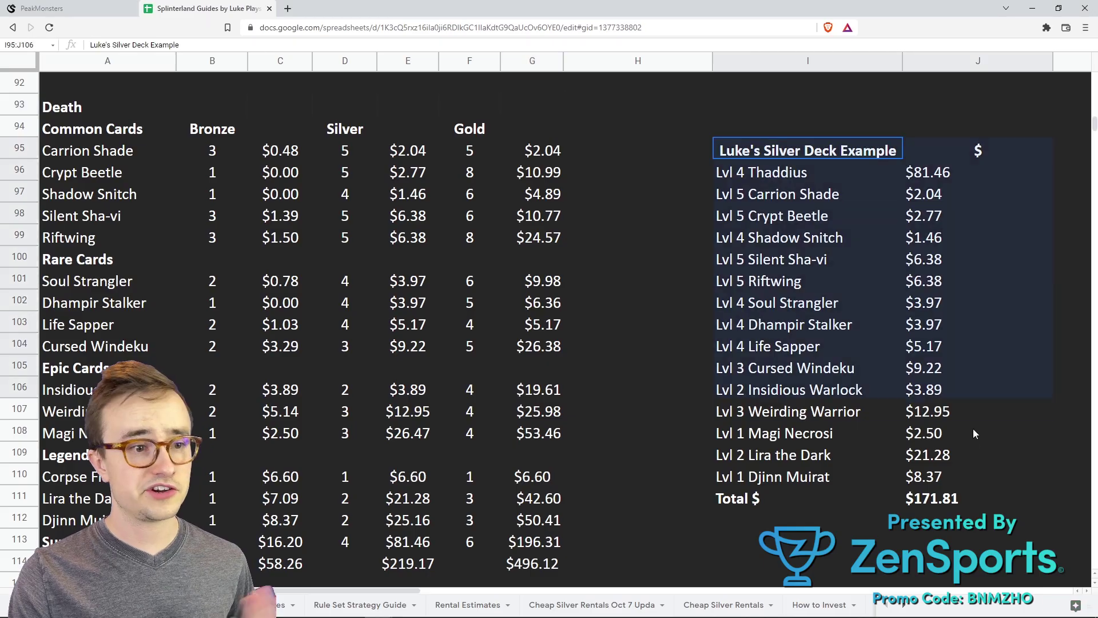
- In the Google Sheets guide, show the browser full screen and highlight the Silver deck example lists for Death and Neutral, including their totals
{"action": "left_click", "coordinate": [946, 503], "text": "shift"}
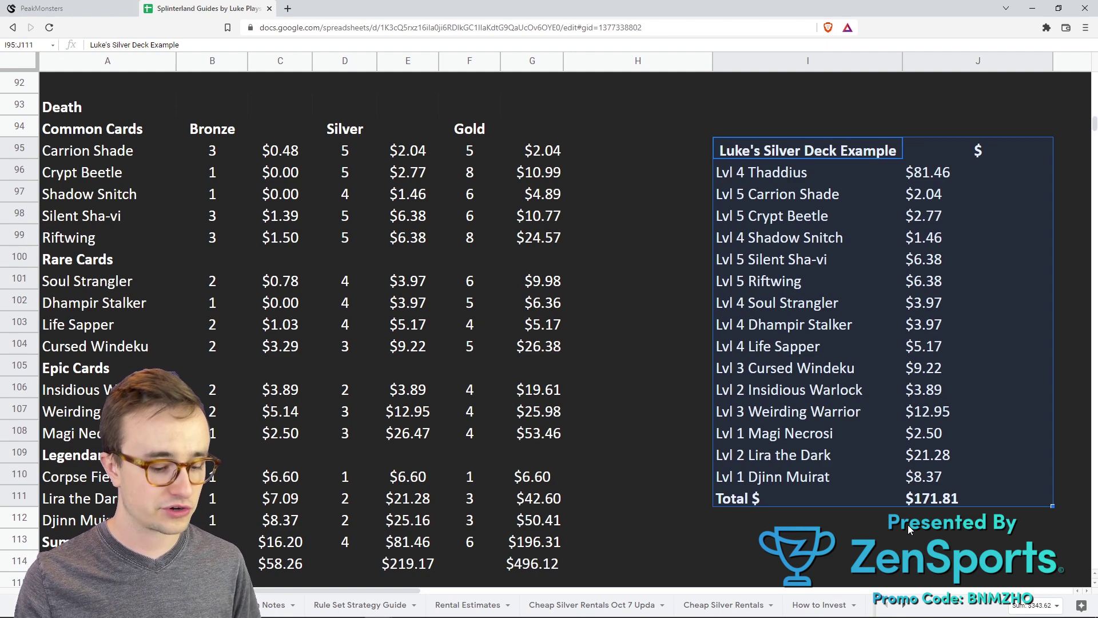
{"action": "key", "text": "F11"}
{"action": "scroll", "coordinate": [795, 313], "scroll_direction": "down", "scroll_amount": 10}
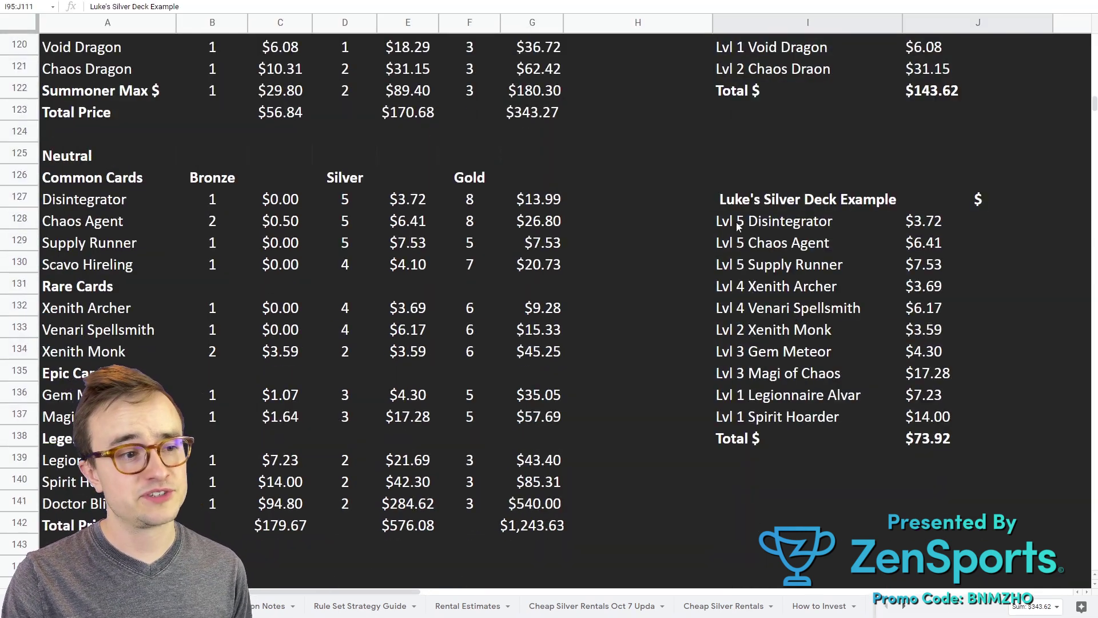
{"action": "left_click_drag", "start_coordinate": [718, 197], "coordinate": [952, 449]}
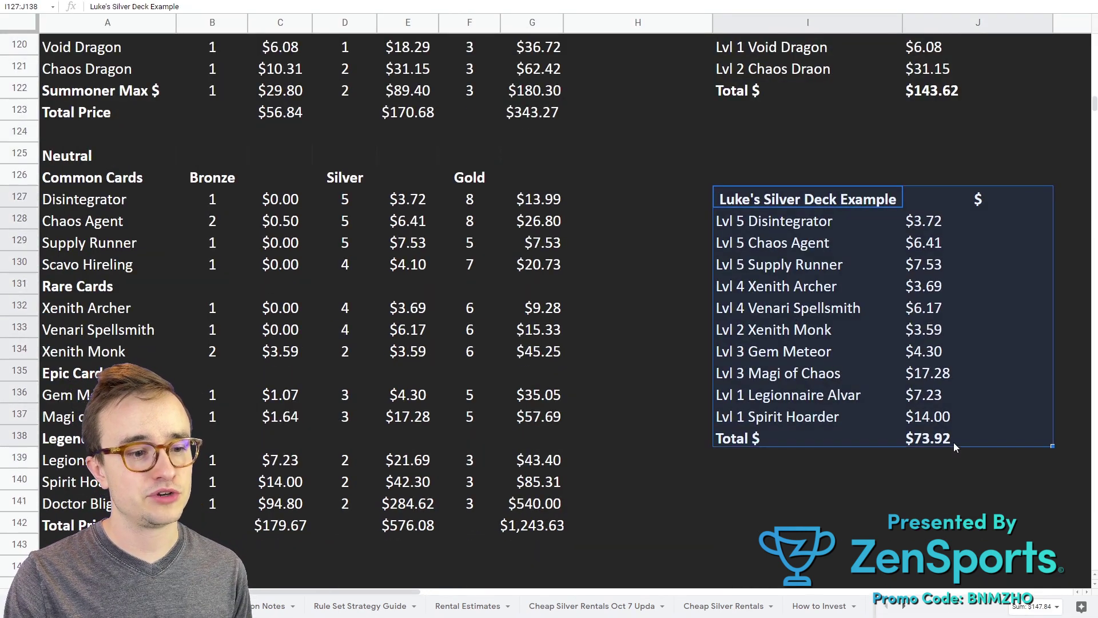
{"action": "left_click", "coordinate": [924, 472]}
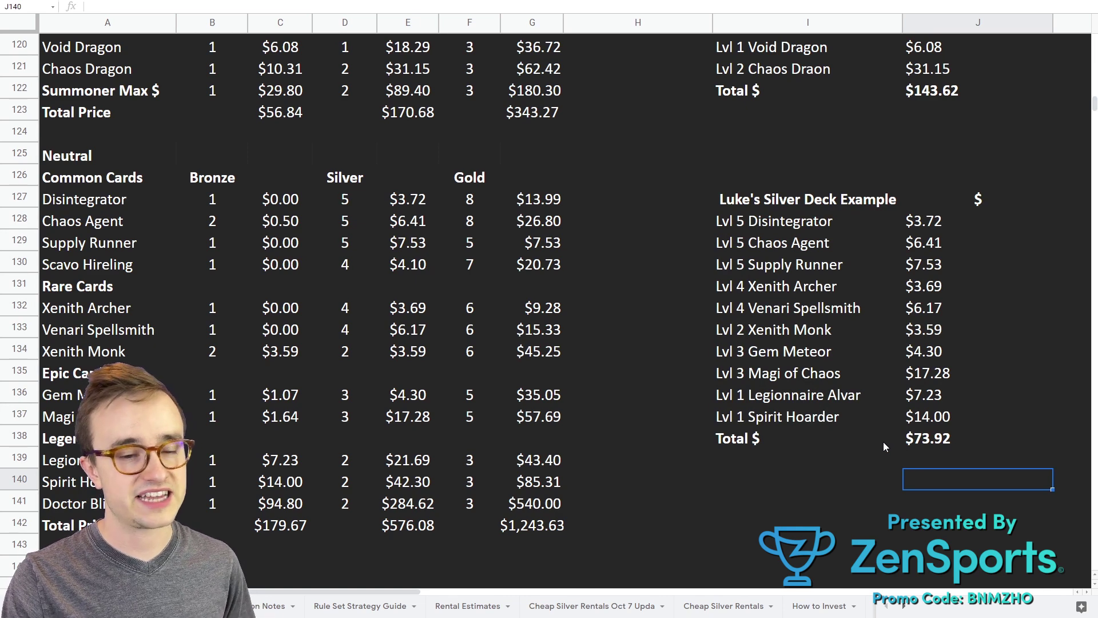
- Review the Neutral Silver deck example, selecting Supply Runner, Chaos Agent, Xenith Archer, Xenith Monk and Spirit Hoarder
{"action": "left_click", "coordinate": [815, 269]}
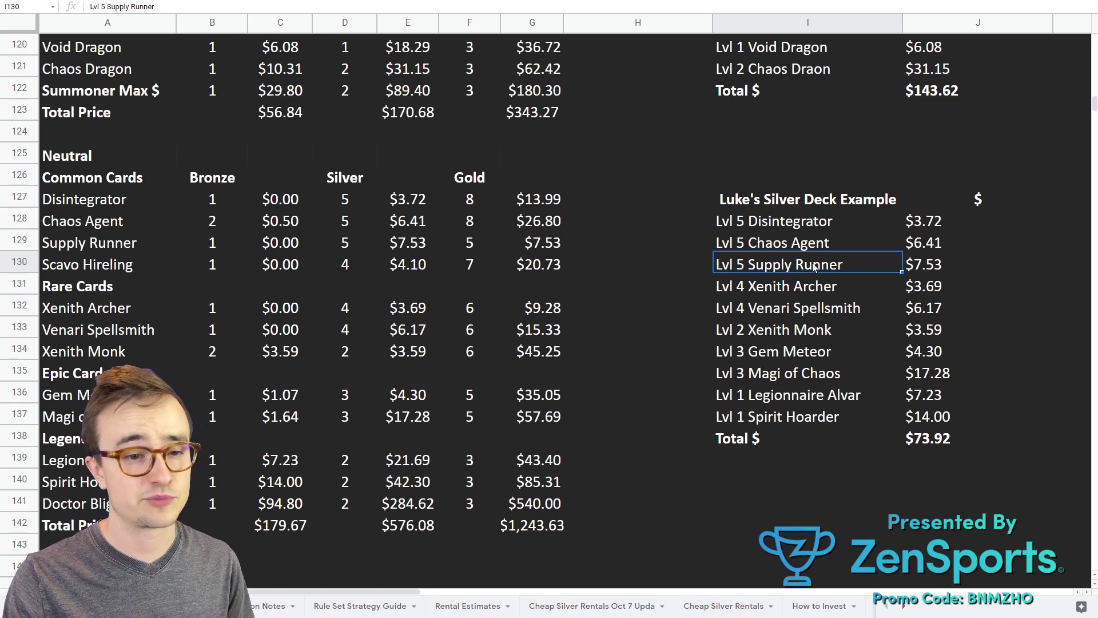
{"action": "left_click", "coordinate": [808, 249]}
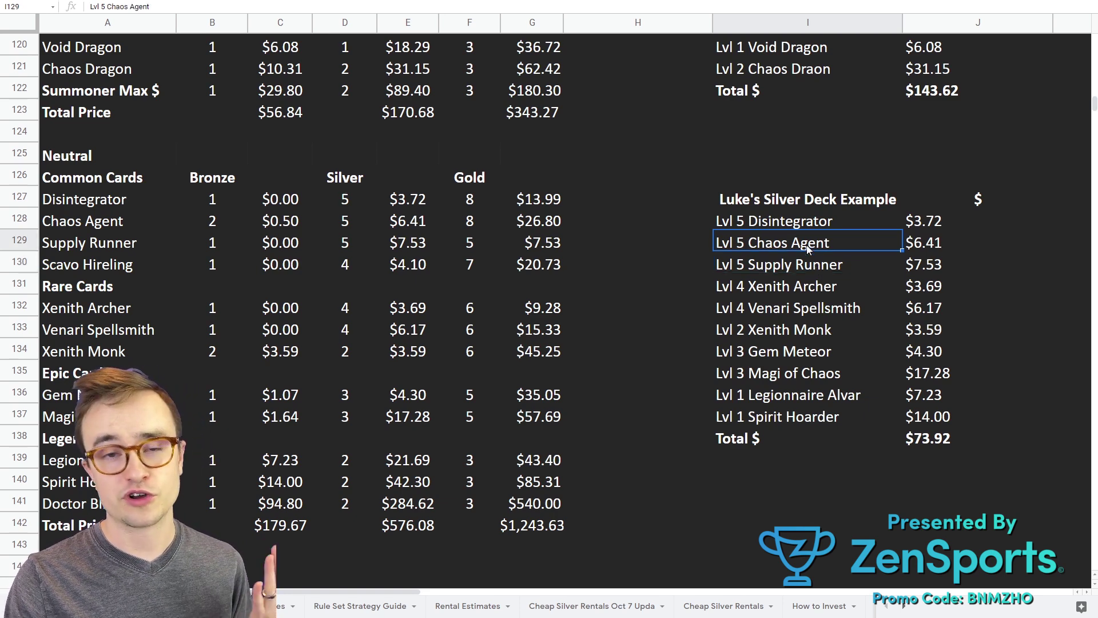
{"action": "left_click", "coordinate": [792, 285]}
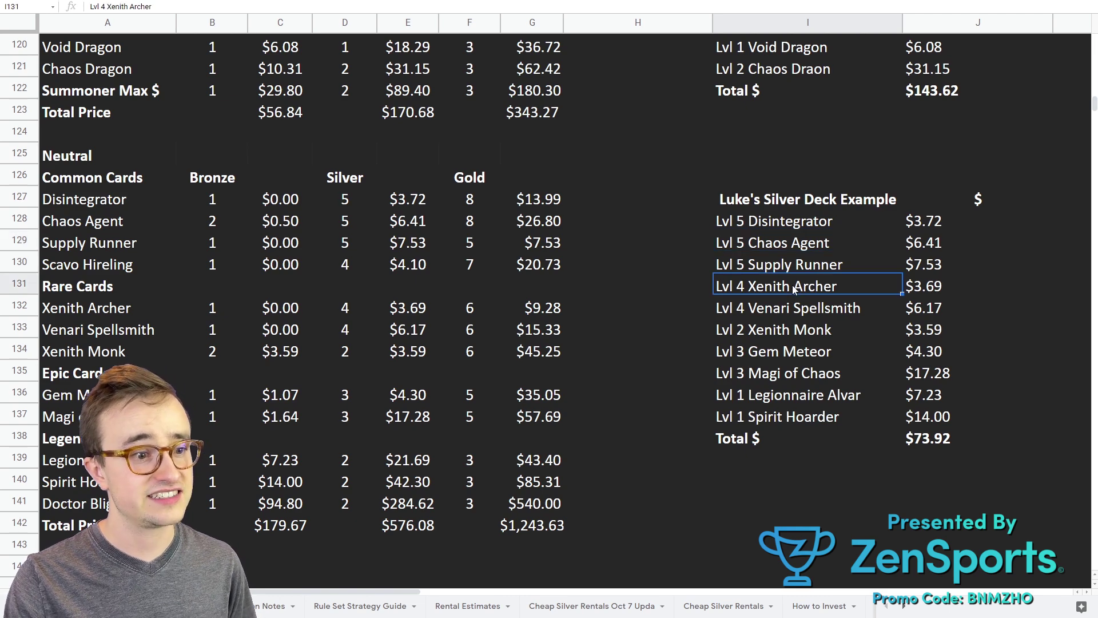
{"action": "left_click", "coordinate": [792, 330]}
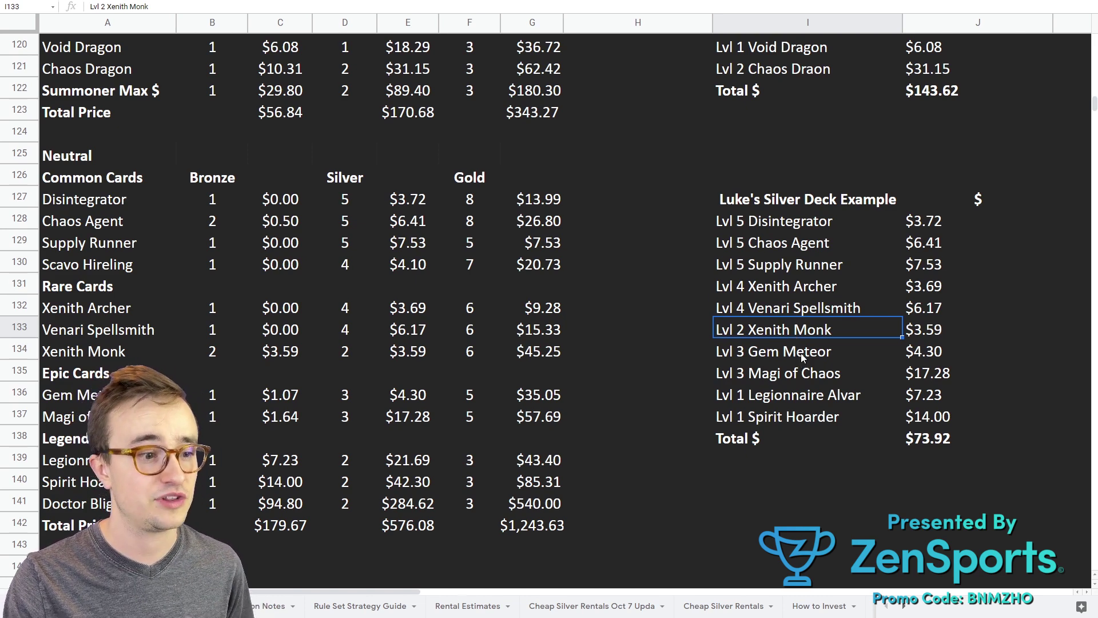
{"action": "scroll", "coordinate": [800, 353], "scroll_direction": "down", "scroll_amount": 1}
{"action": "left_click", "coordinate": [804, 378]}
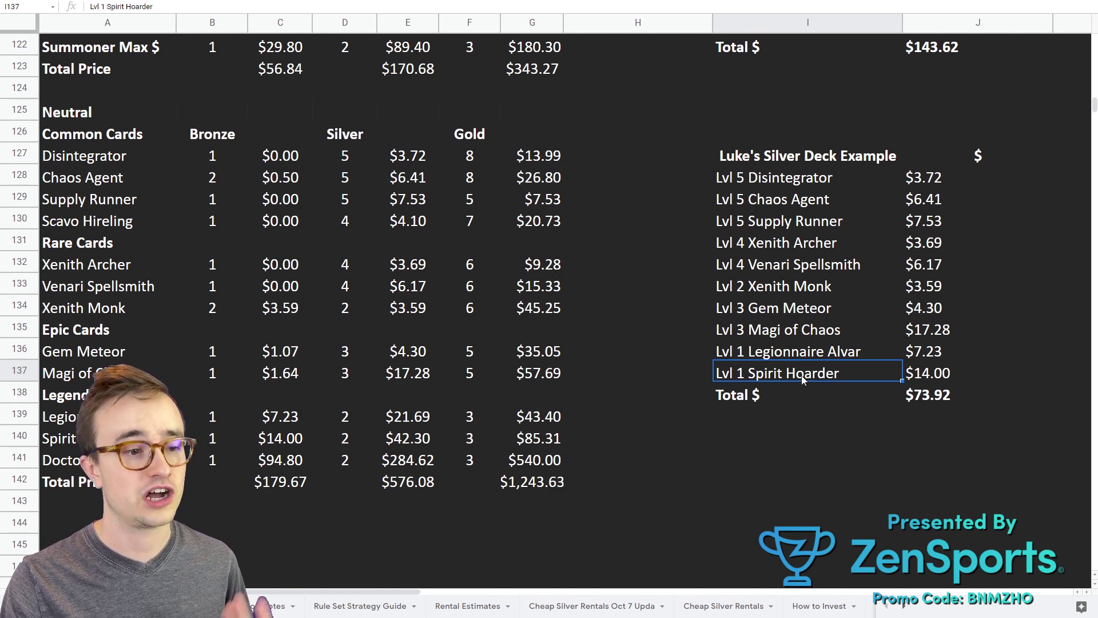
{"action": "scroll", "coordinate": [798, 386], "scroll_direction": "up", "scroll_amount": 3}
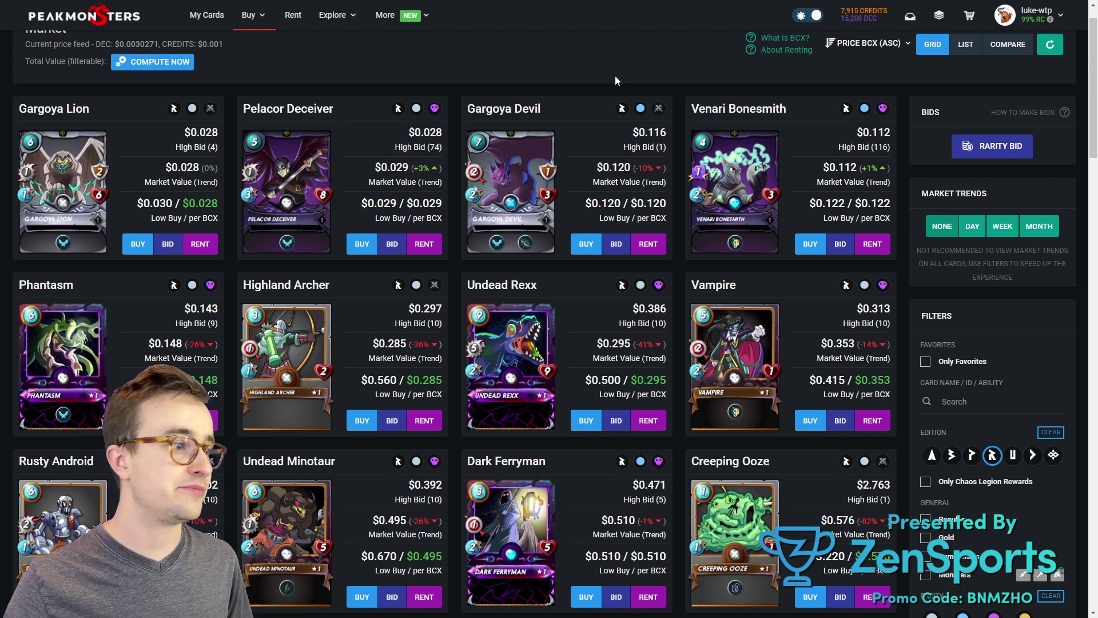
- Switch to PeakMonsters, open the regular Gargoya Devil's details, highlight its level 3 attack and close the details
{"action": "left_click", "coordinate": [534, 149]}
{"action": "scroll", "coordinate": [509, 246], "scroll_direction": "down", "scroll_amount": 1}
{"action": "mouse_move", "coordinate": [455, 311]}
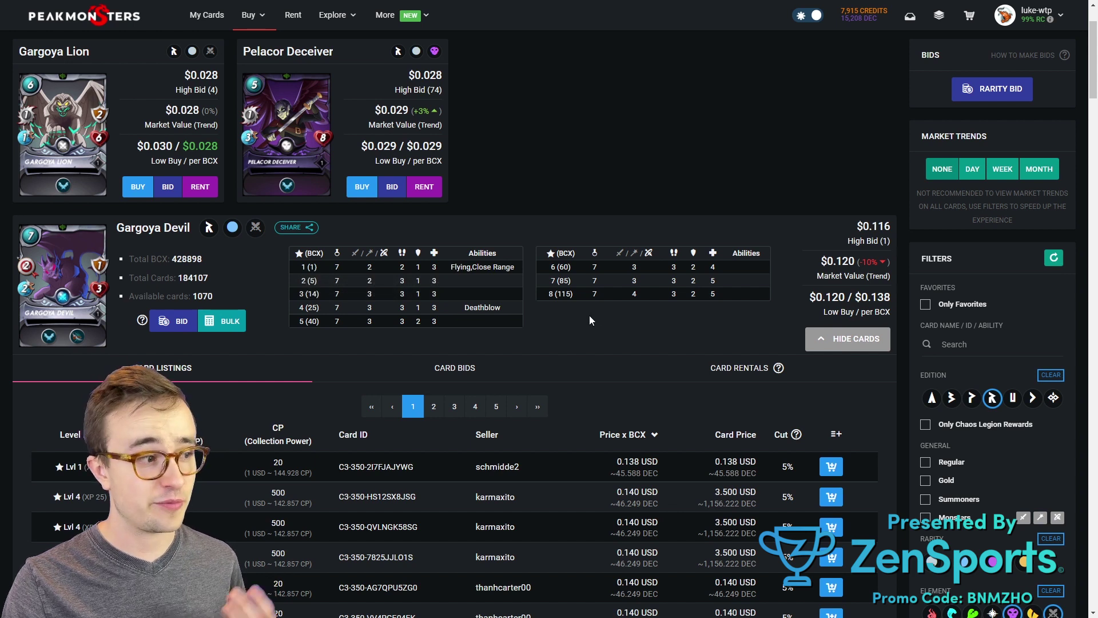
{"action": "double_click", "coordinate": [370, 294]}
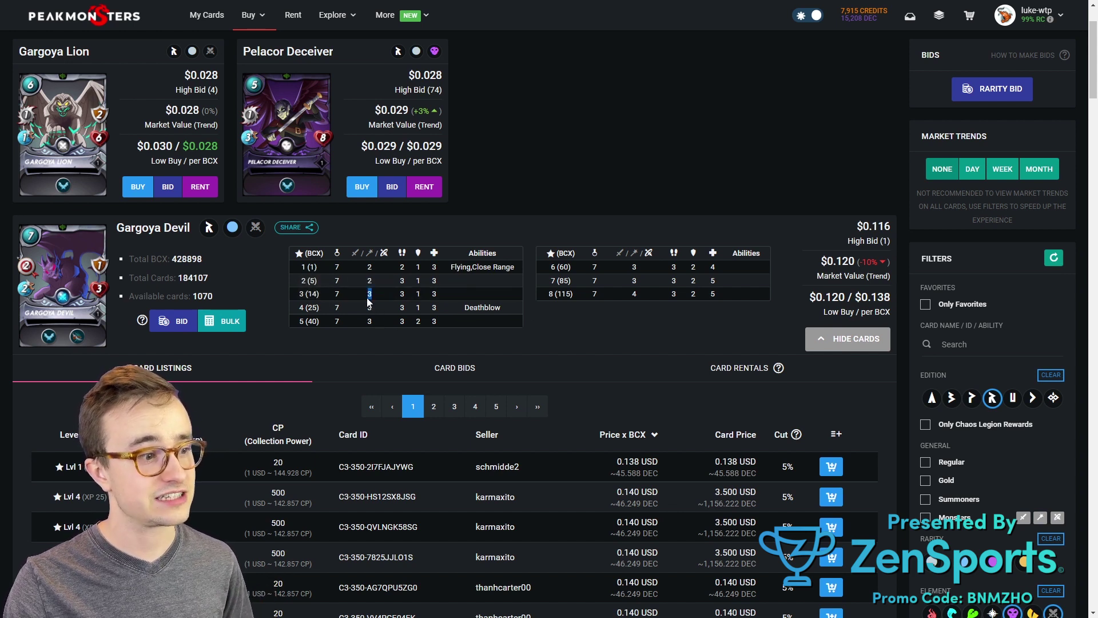
{"action": "left_click", "coordinate": [80, 293]}
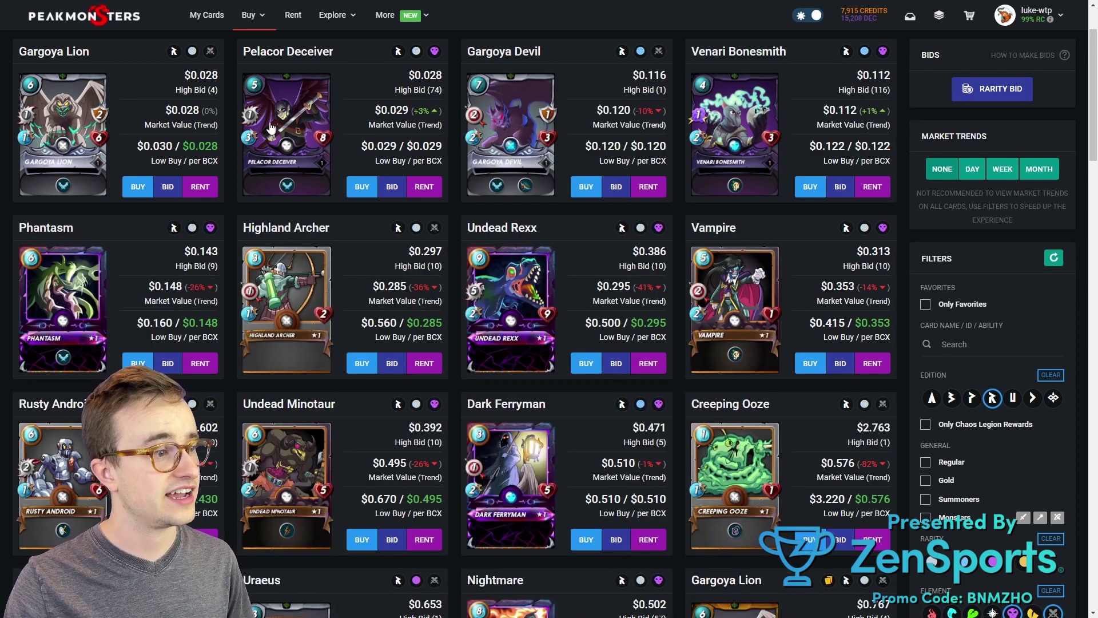
- Open the regular Pelacor Deceiver's details, check its level 3 attack and close the details
{"action": "left_click", "coordinate": [325, 140]}
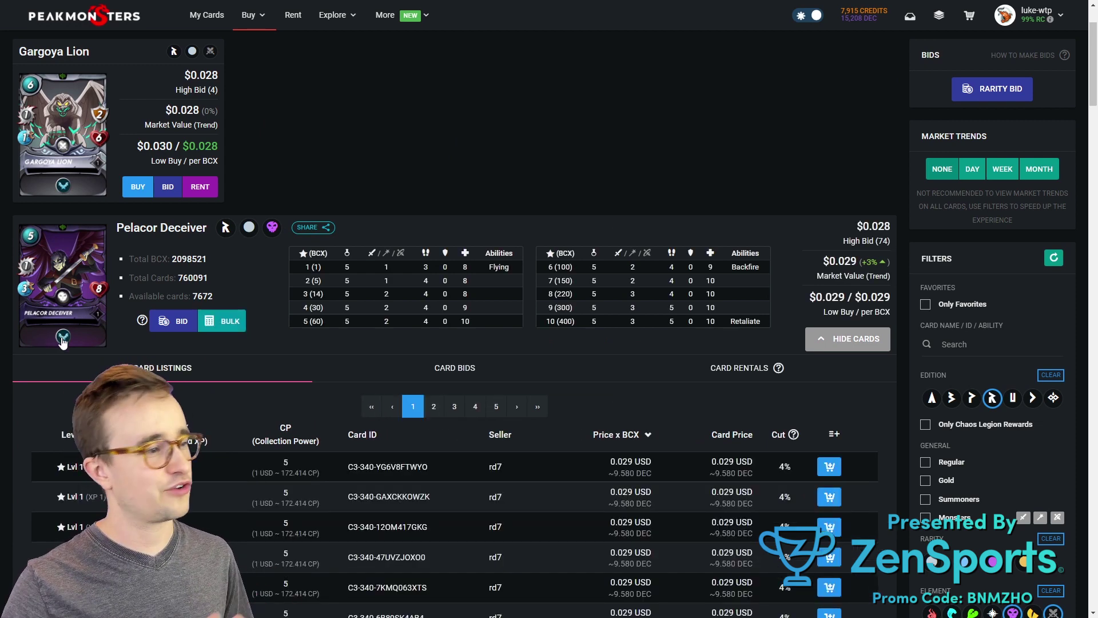
{"action": "double_click", "coordinate": [388, 294]}
{"action": "left_click", "coordinate": [67, 291]}
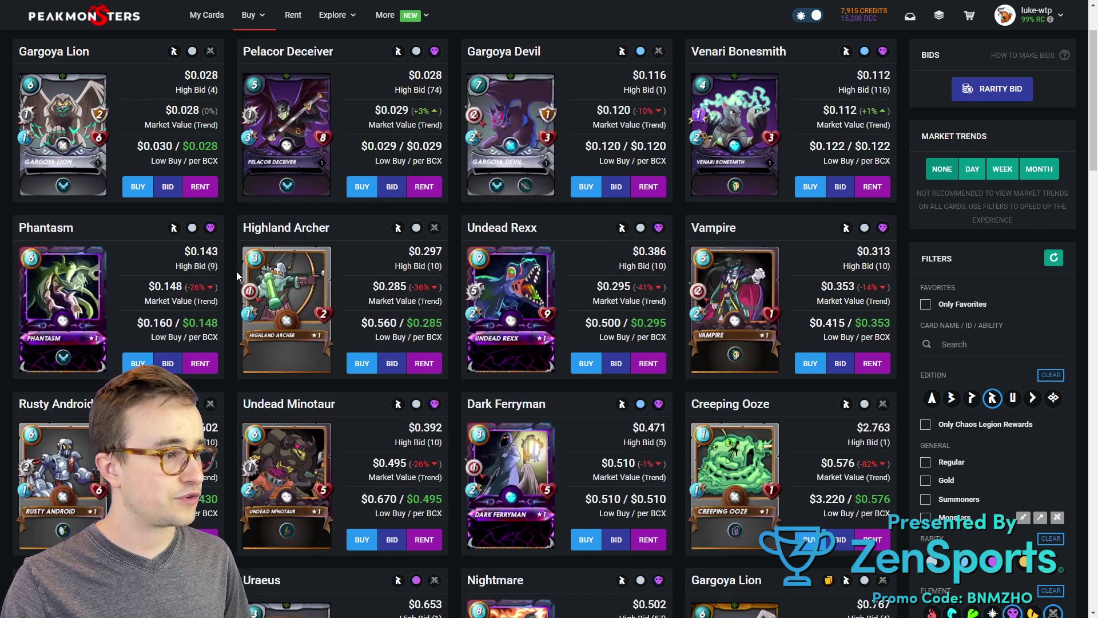
- Open the regular Gargoya Lion's details, examine its stats and abilities by level and close the details
{"action": "left_click", "coordinate": [70, 116]}
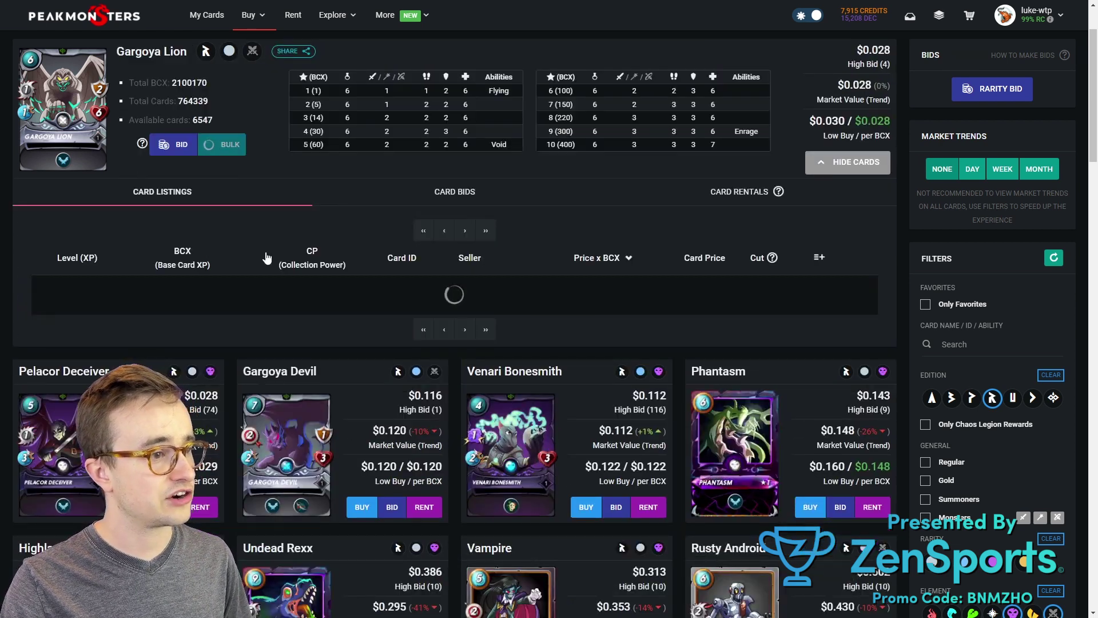
{"action": "scroll", "coordinate": [454, 295], "scroll_direction": "up", "scroll_amount": 1}
{"action": "mouse_move", "coordinate": [494, 202]}
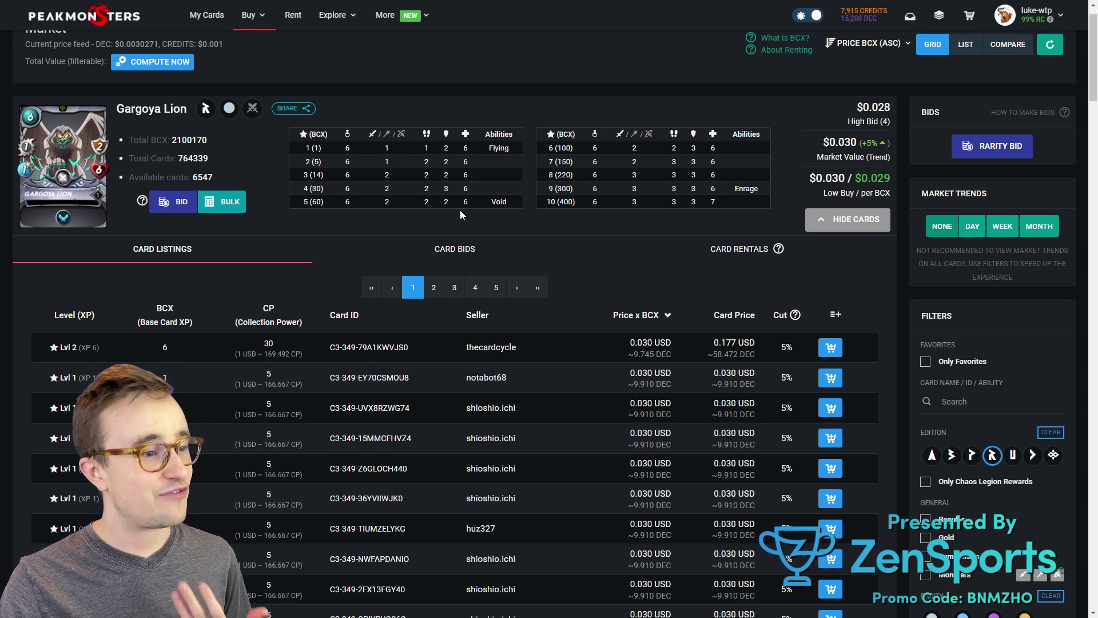
{"action": "left_click", "coordinate": [53, 186]}
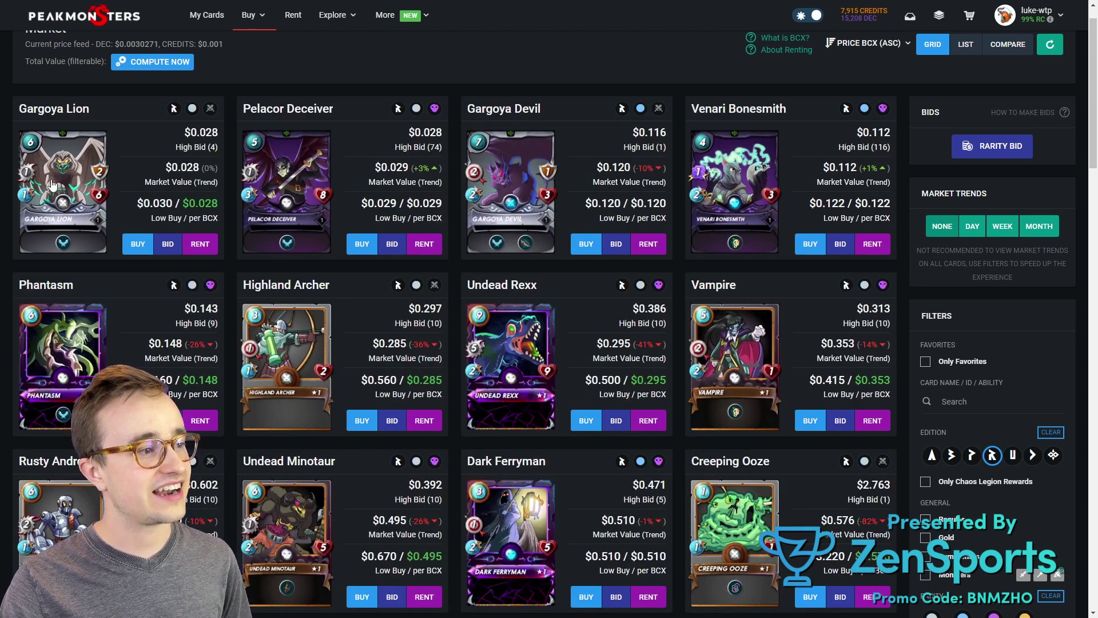
- Find Uraeus in the market list, examine its stats and abilities by level and close its details
{"action": "scroll", "coordinate": [426, 317], "scroll_direction": "down", "scroll_amount": 6}
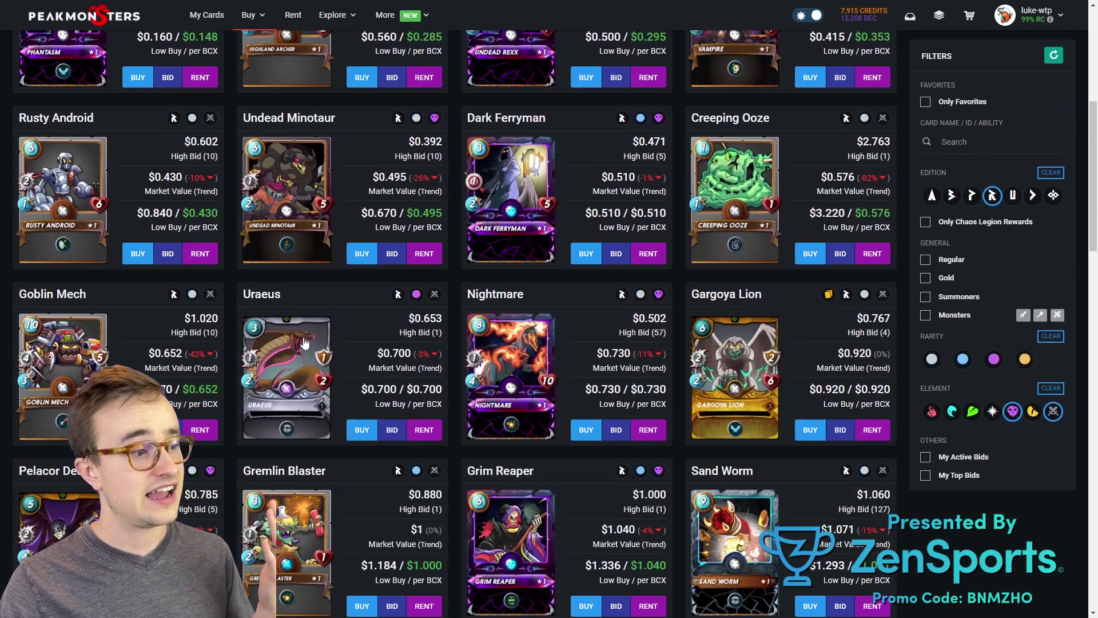
{"action": "left_click", "coordinate": [303, 342]}
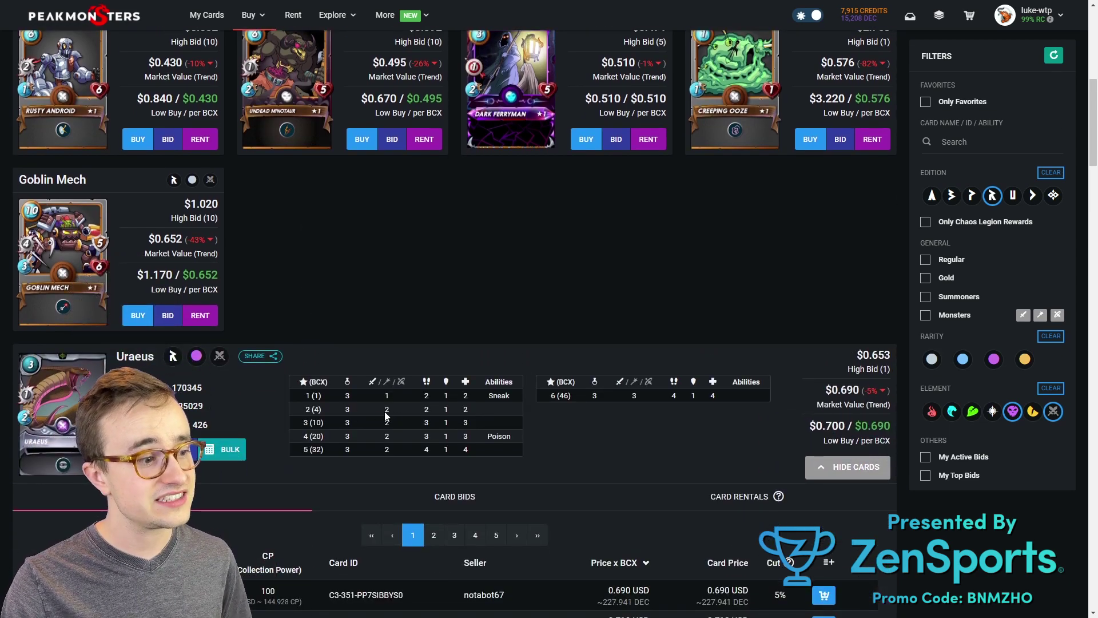
{"action": "left_click", "coordinate": [424, 369]}
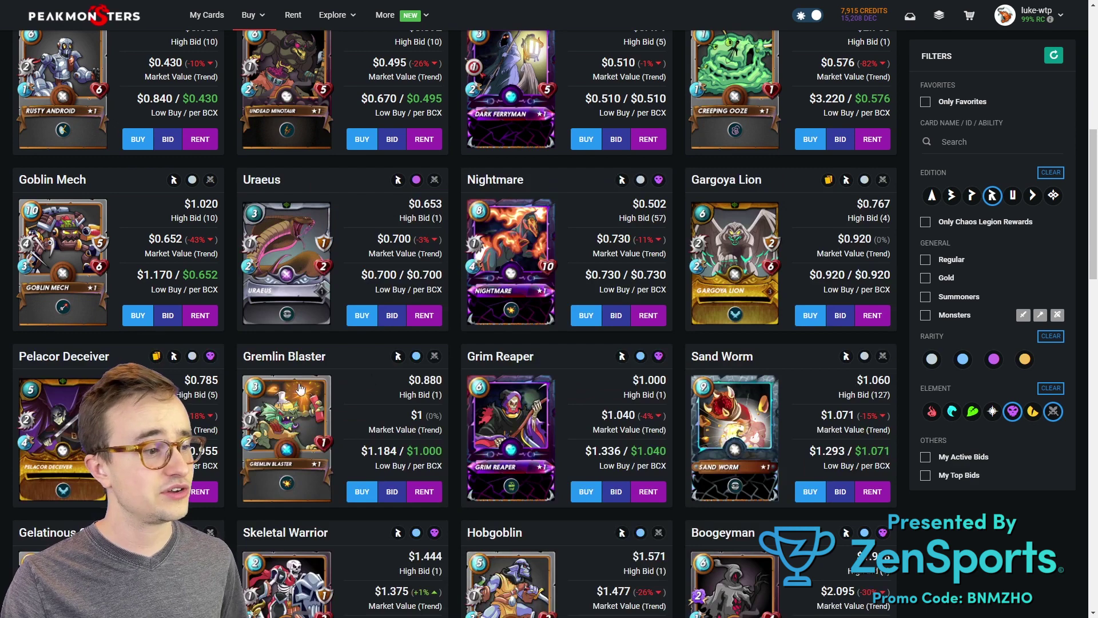
- Find the legendary Death card Harklaw, open its details and read the description of its Immunity ability
{"action": "scroll", "coordinate": [423, 366], "scroll_direction": "down", "scroll_amount": 4}
{"action": "scroll", "coordinate": [491, 343], "scroll_direction": "down", "scroll_amount": 5}
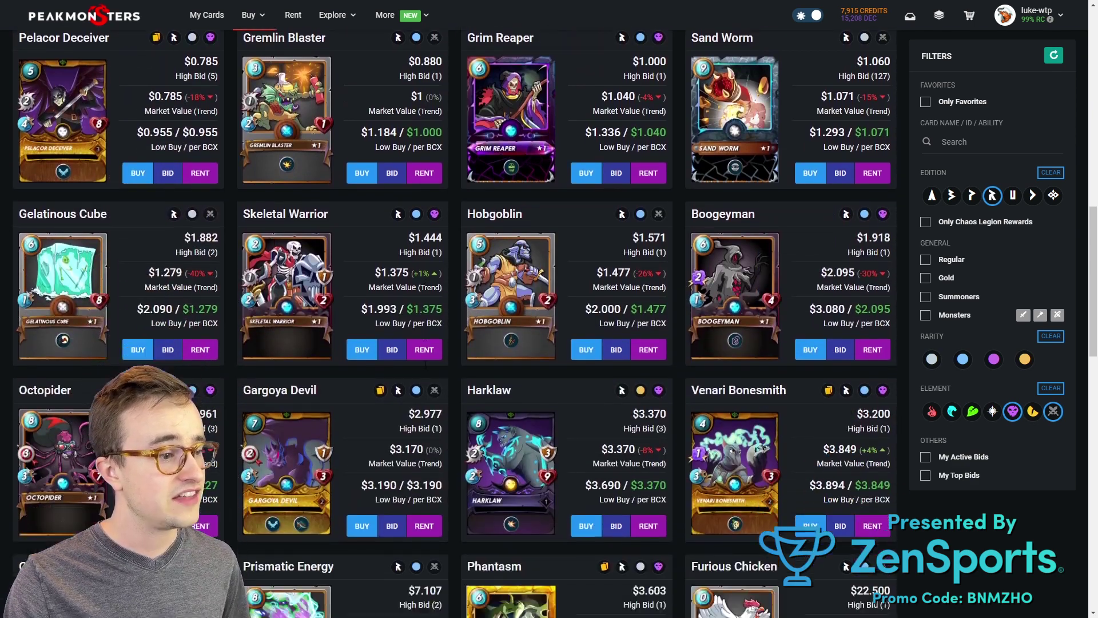
{"action": "left_click", "coordinate": [491, 343]}
{"action": "scroll", "coordinate": [491, 342], "scroll_direction": "down", "scroll_amount": 1}
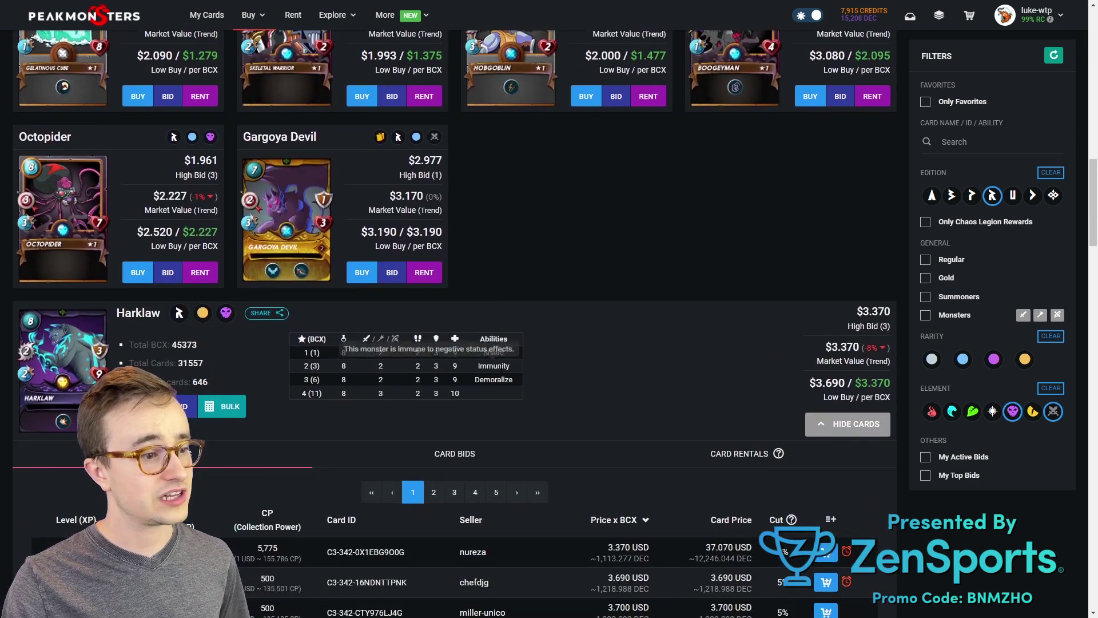
{"action": "mouse_move", "coordinate": [499, 369]}
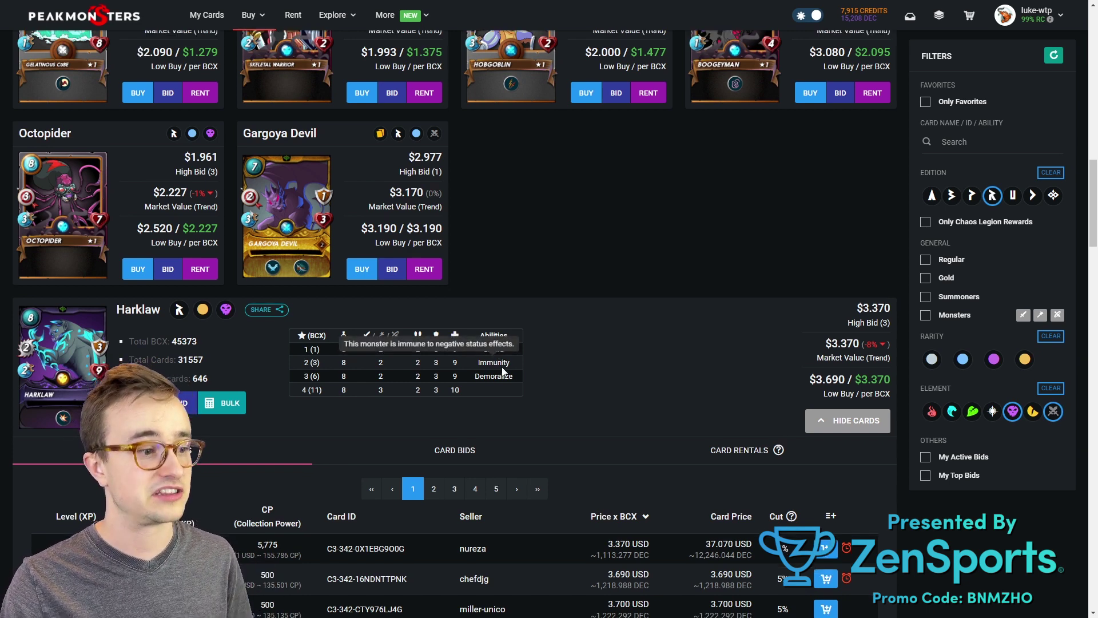
{"action": "scroll", "coordinate": [502, 372], "scroll_direction": "down", "scroll_amount": 2}
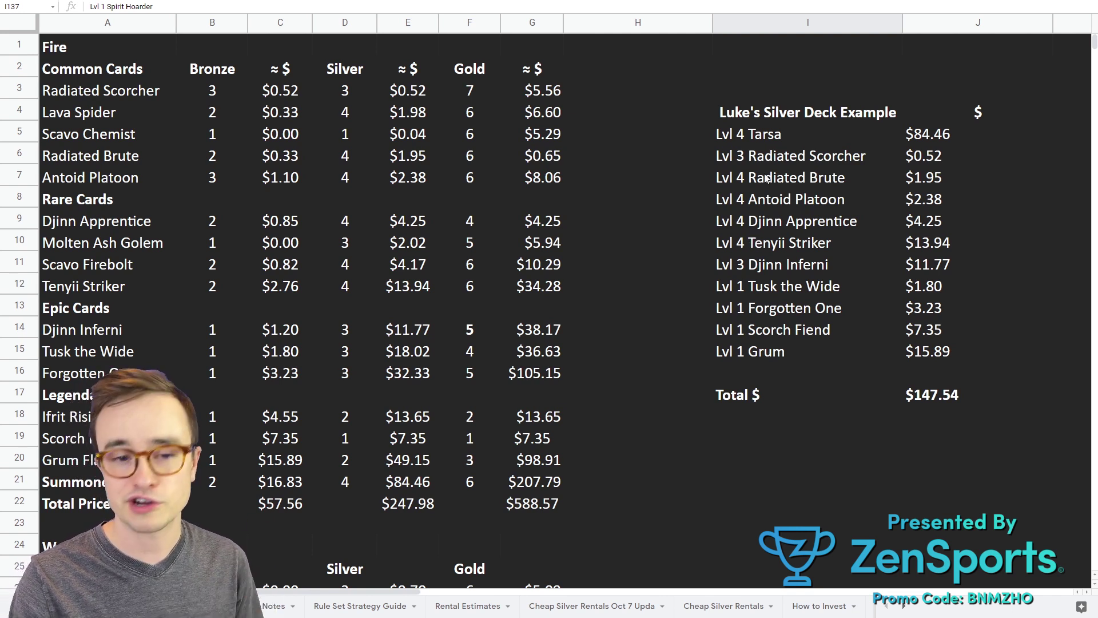
- In the Google Sheets guide, highlight the Fire Silver deck example with its total and look over the Water section
{"action": "left_click_drag", "start_coordinate": [741, 112], "coordinate": [956, 399]}
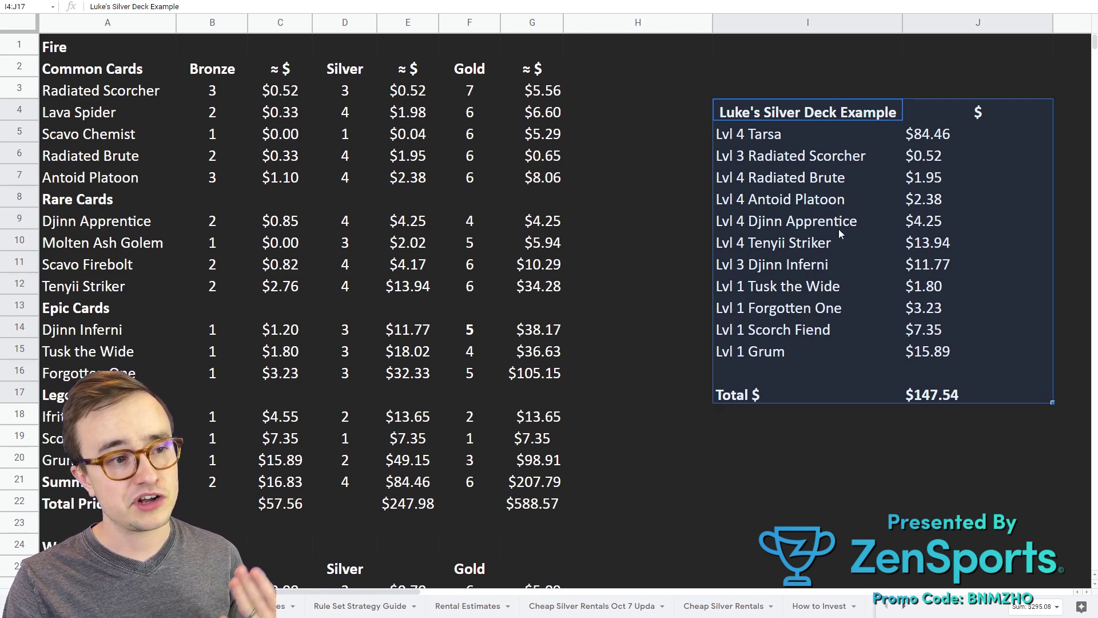
{"action": "scroll", "coordinate": [856, 268], "scroll_direction": "down", "scroll_amount": 2}
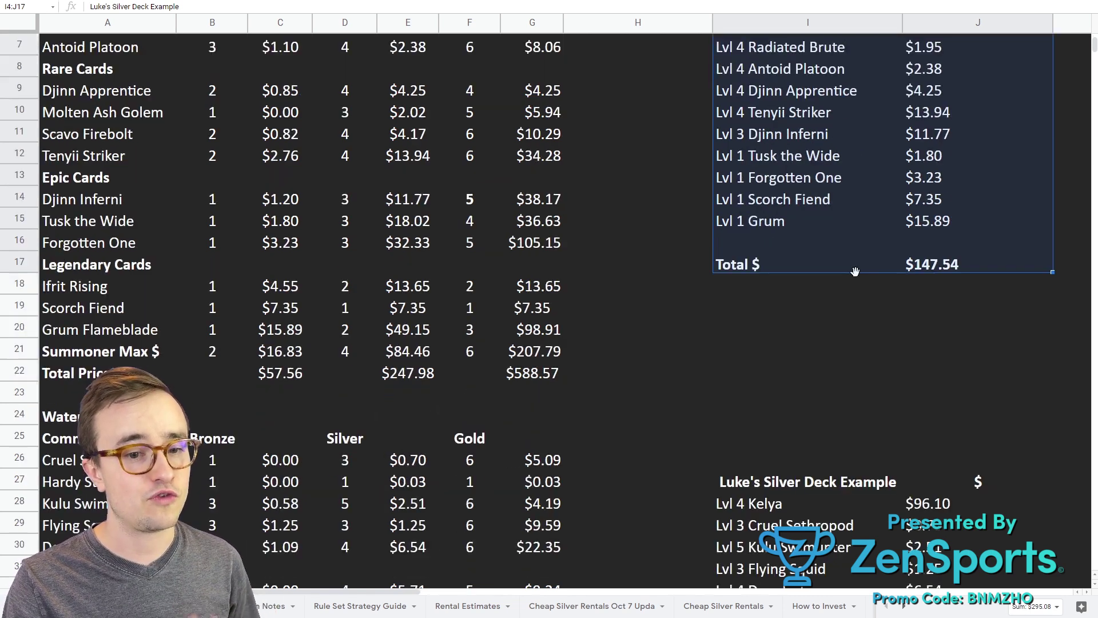
{"action": "scroll", "coordinate": [856, 274], "scroll_direction": "up", "scroll_amount": 2}
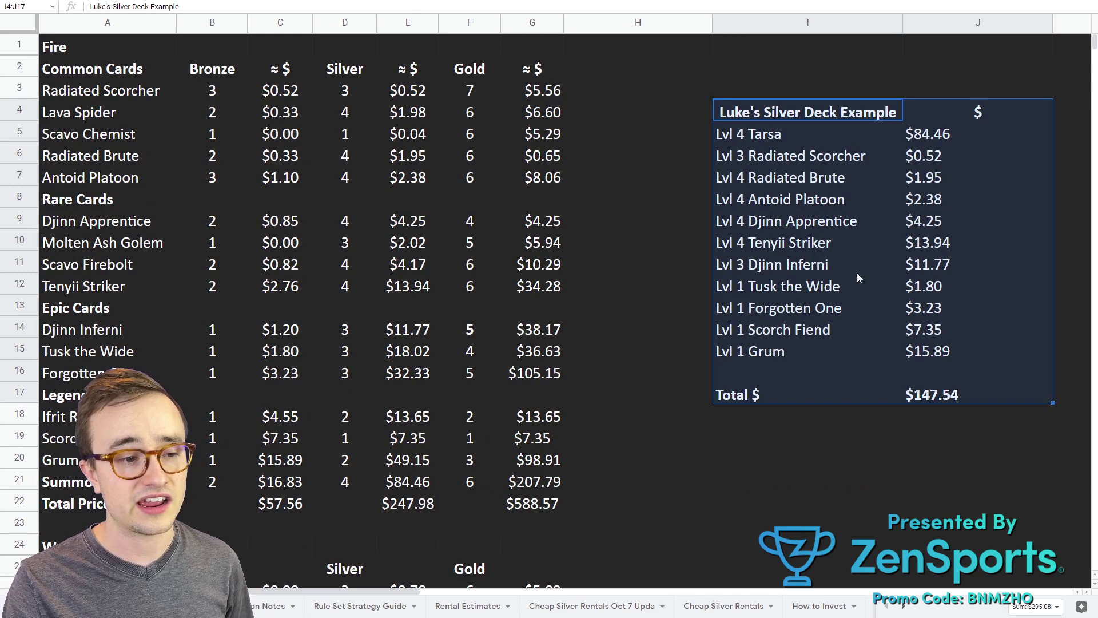
{"action": "scroll", "coordinate": [849, 269], "scroll_direction": "down", "scroll_amount": 6}
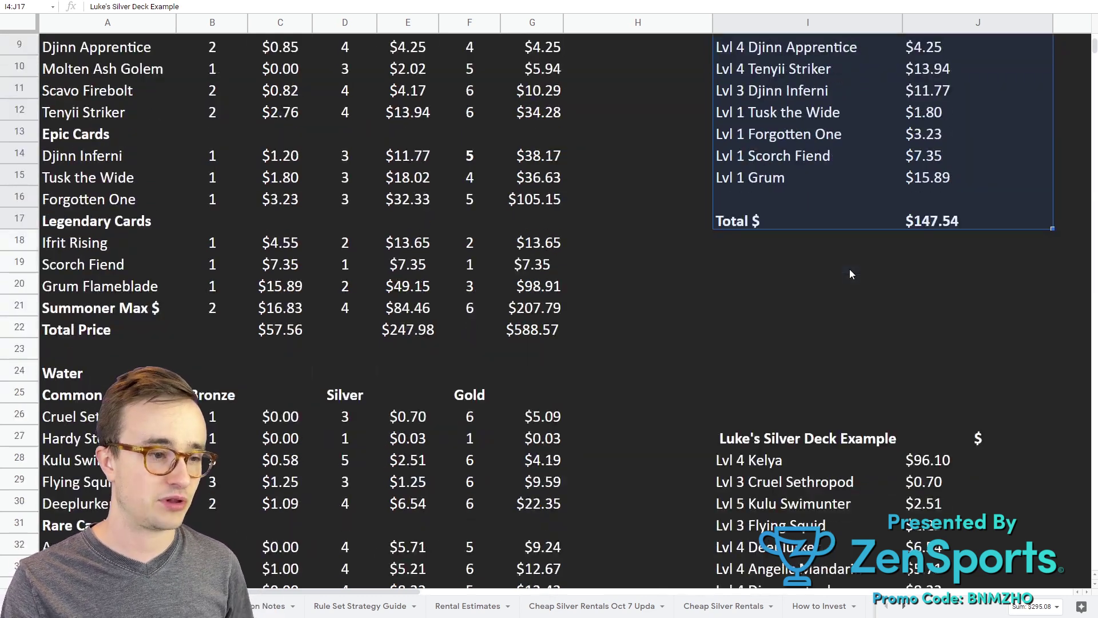
{"action": "scroll", "coordinate": [844, 269], "scroll_direction": "down", "scroll_amount": 2}
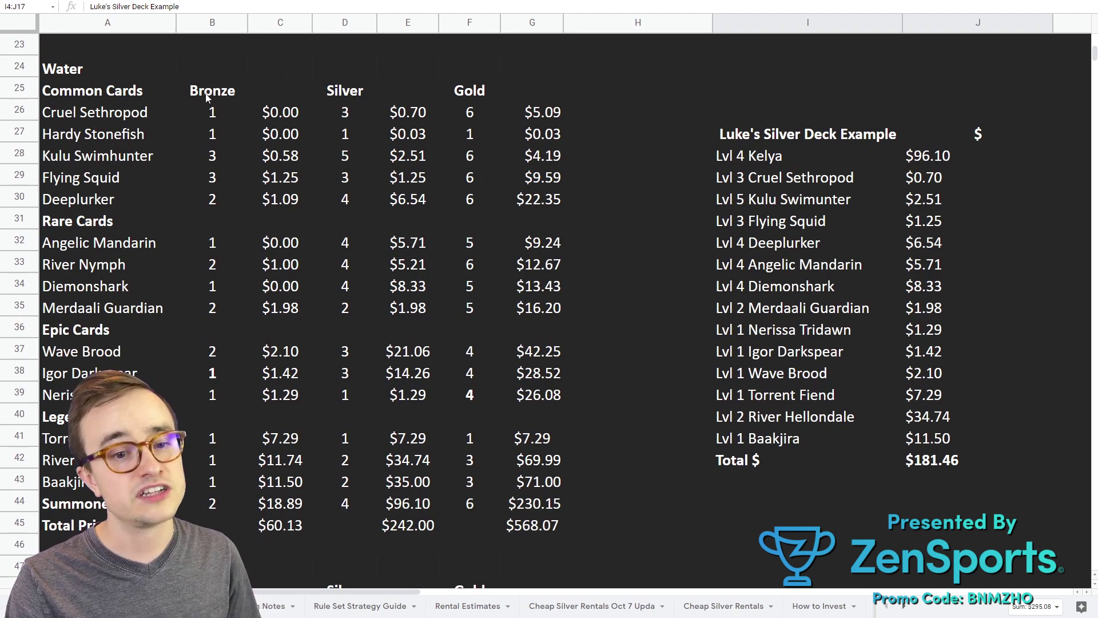
{"action": "scroll", "coordinate": [670, 399], "scroll_direction": "up", "scroll_amount": 8}
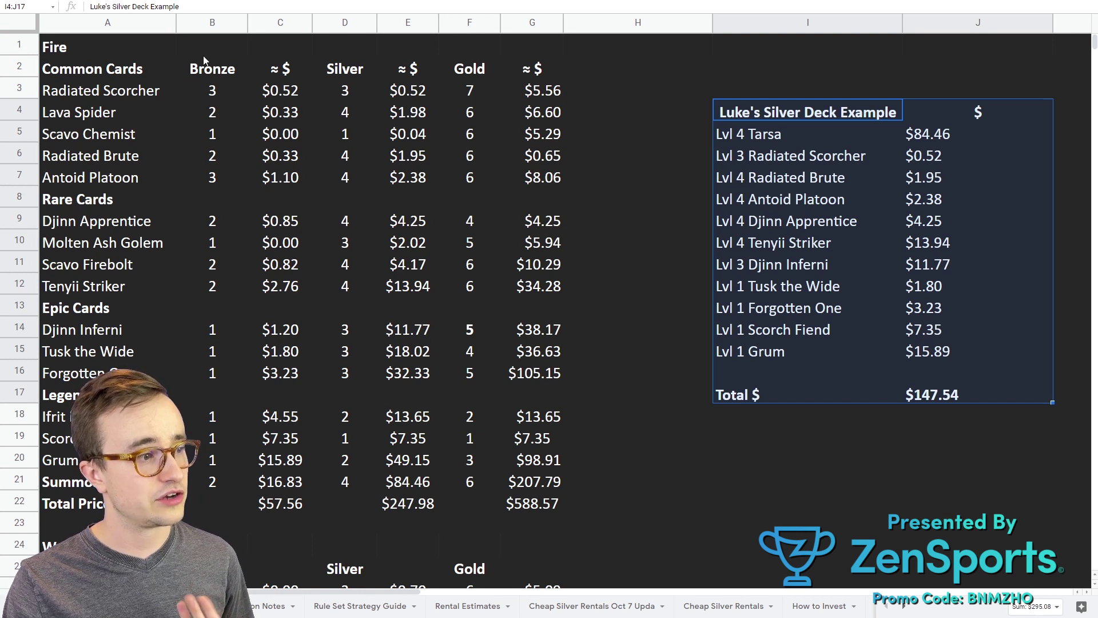
- Select the Fire section's total prices for Gold, Silver and Bronze in turn
{"action": "left_click", "coordinate": [529, 506]}
{"action": "left_click", "coordinate": [402, 508]}
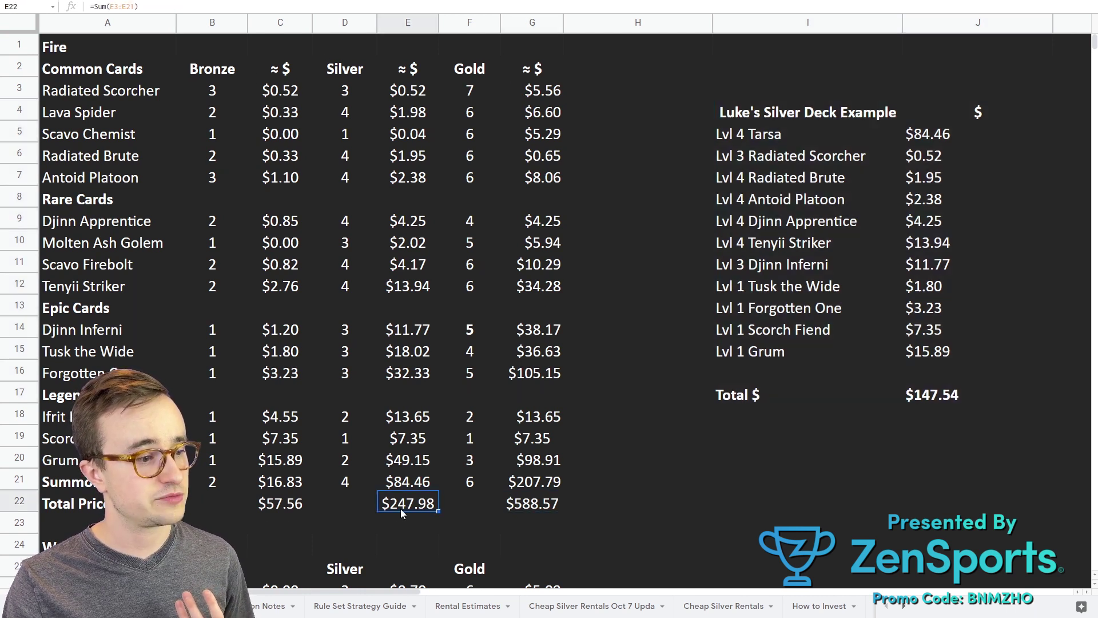
{"action": "left_click", "coordinate": [286, 516]}
- Highlight the Fire section's Gold levels, some of its Silver levels and the cards and total of the Silver deck example
{"action": "left_click_drag", "start_coordinate": [469, 90], "coordinate": [475, 462]}
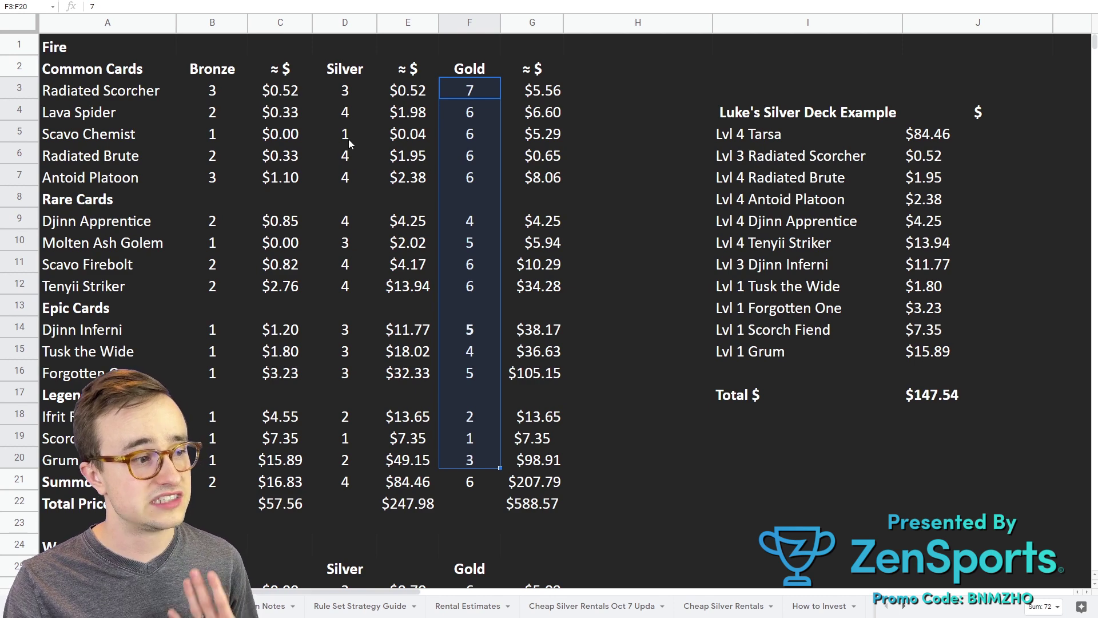
{"action": "left_click_drag", "start_coordinate": [349, 138], "coordinate": [377, 184]}
{"action": "left_click_drag", "start_coordinate": [830, 134], "coordinate": [947, 394]}
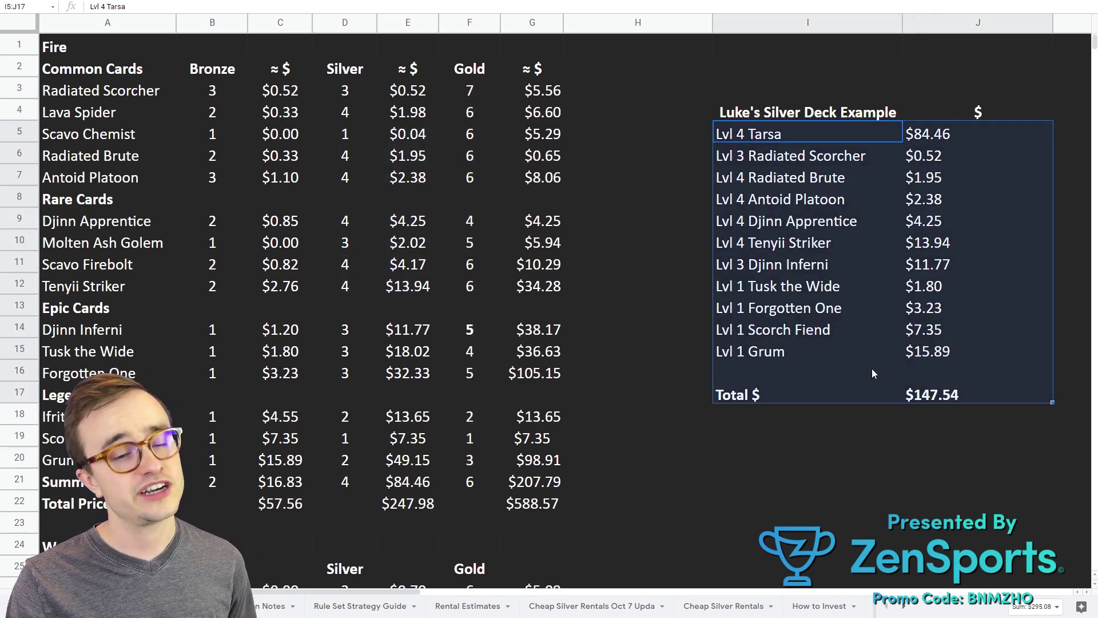
{"action": "scroll", "coordinate": [877, 369], "scroll_direction": "down", "scroll_amount": 2}
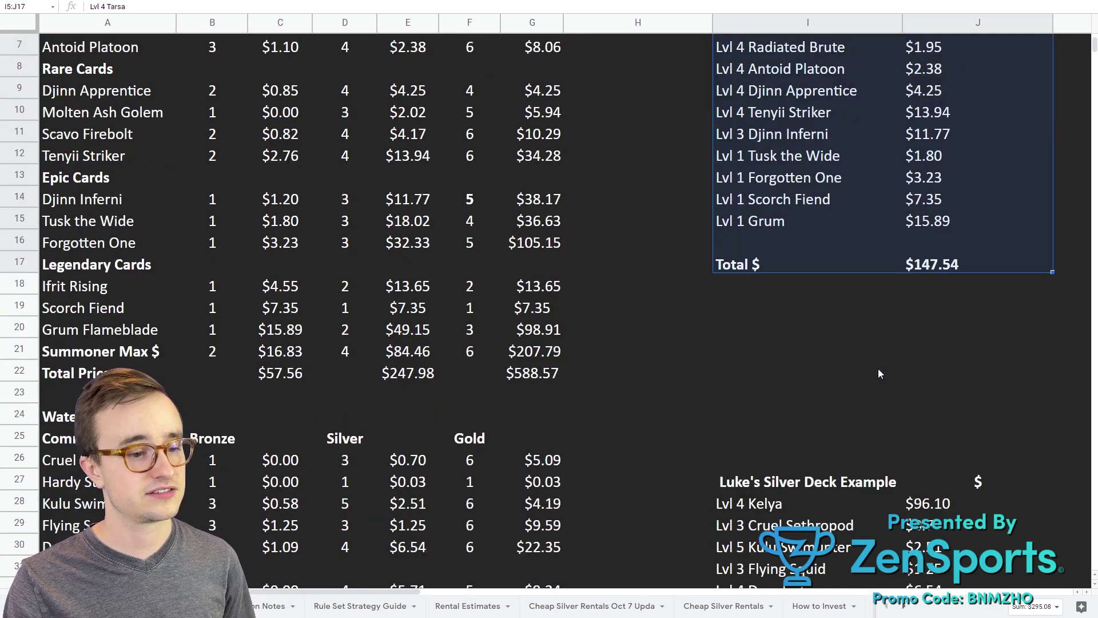